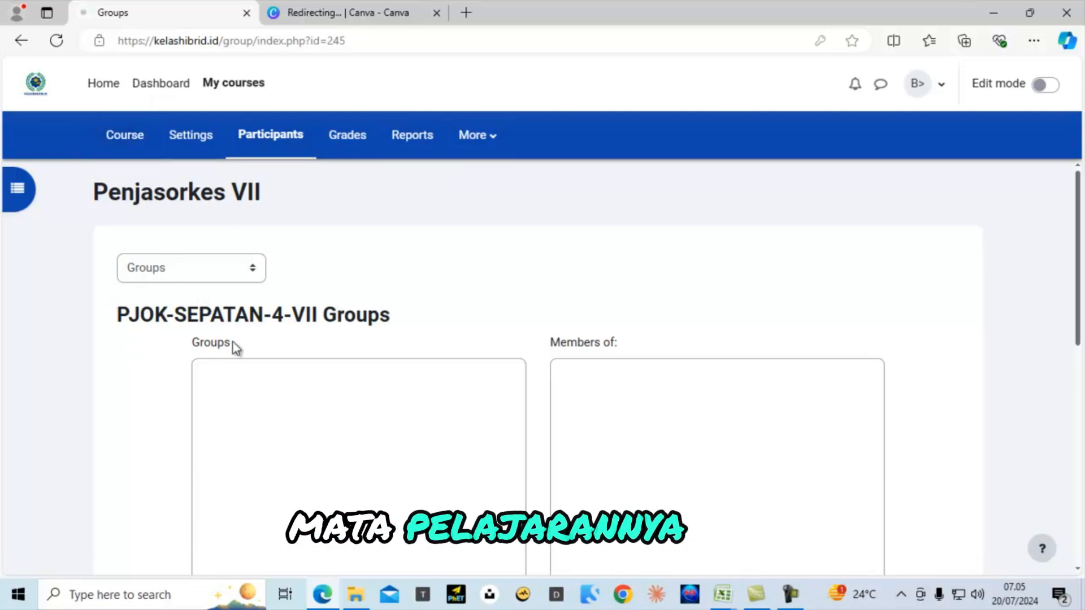
- Switch the site's interface language to Bahasa Indonesia
left_click(944, 89)
left_click(840, 330)
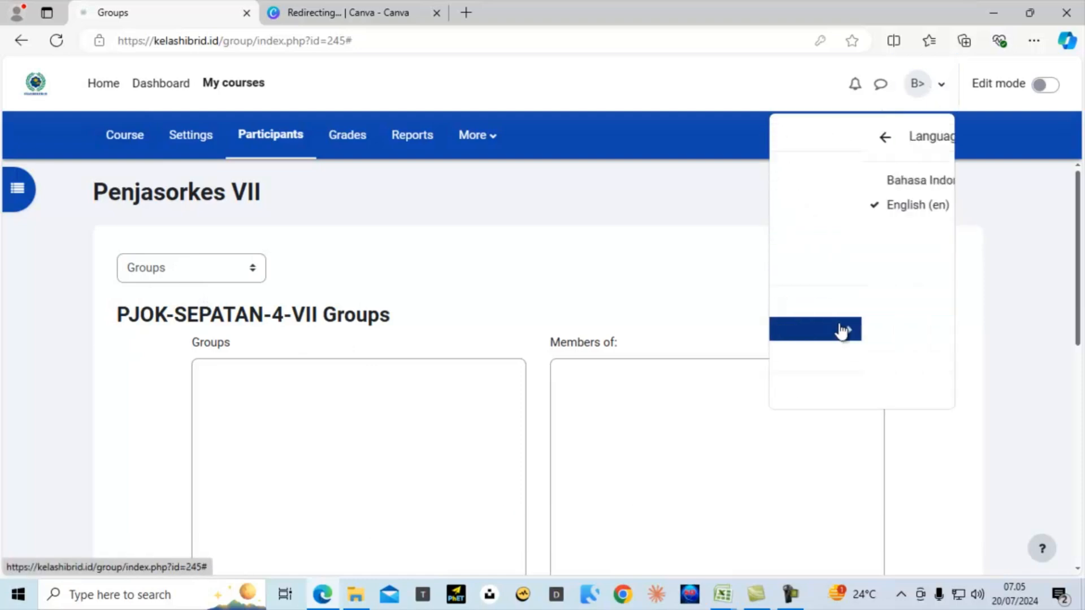
left_click(869, 182)
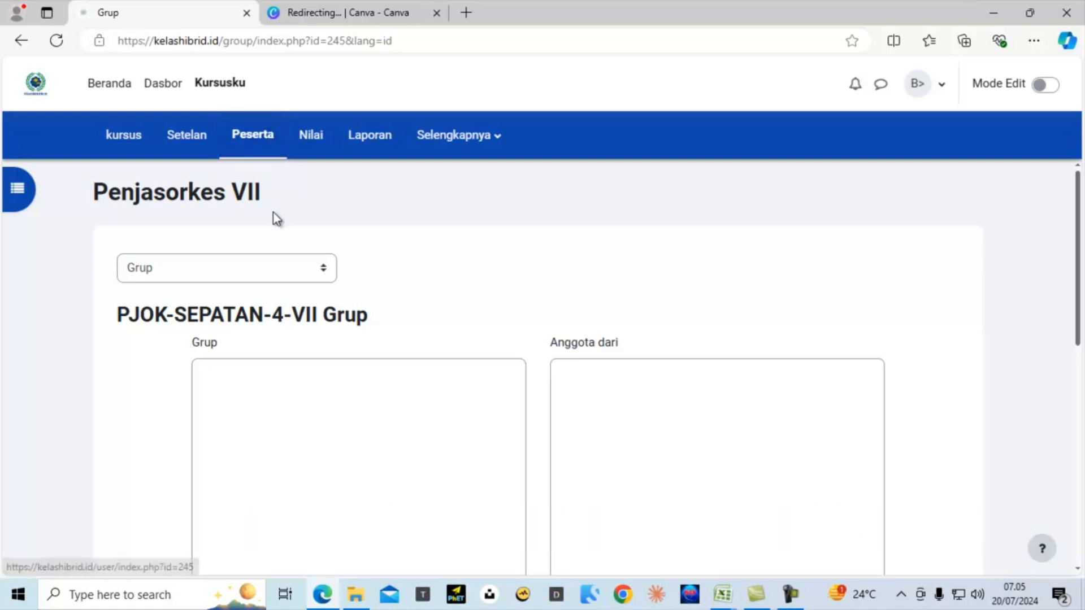
- Open the Penjasorkes VII course's enrolled users list and look through its participants on the first page and page 7
left_click(260, 268)
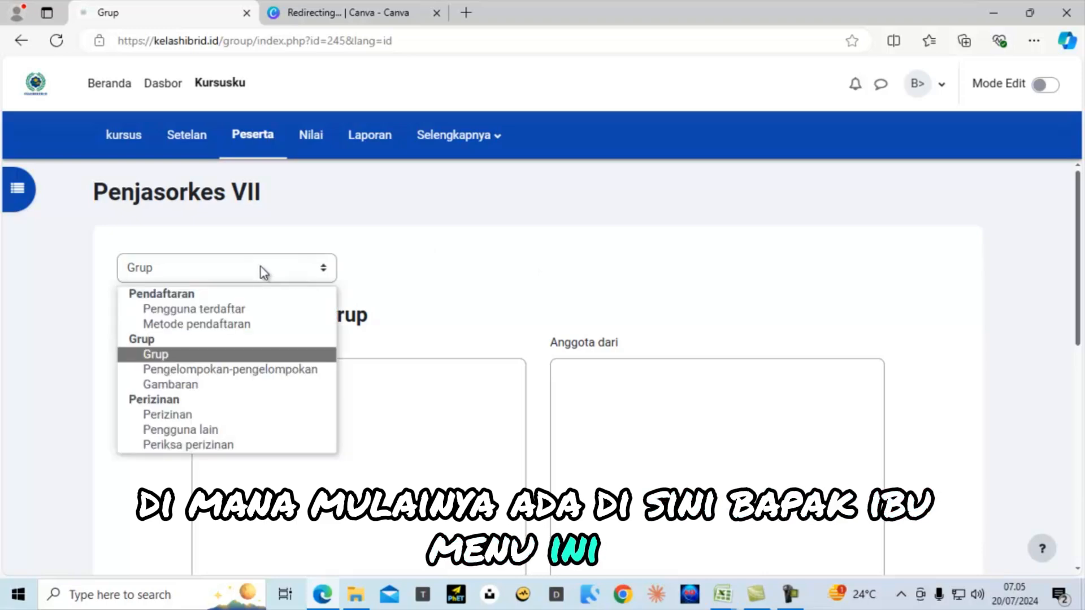
left_click(221, 311)
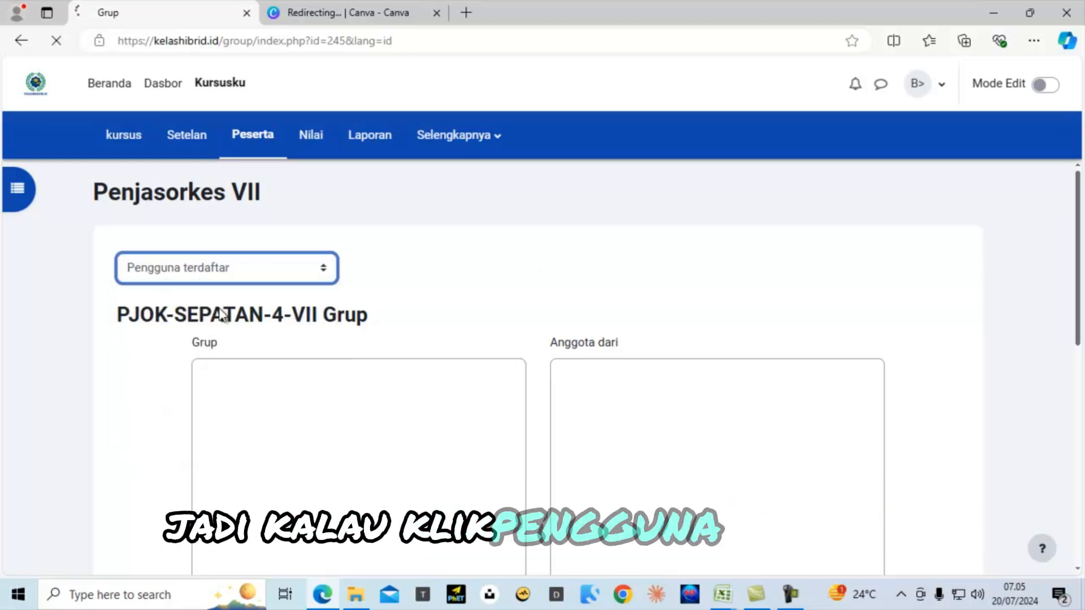
scroll(178, 355, "down", 9)
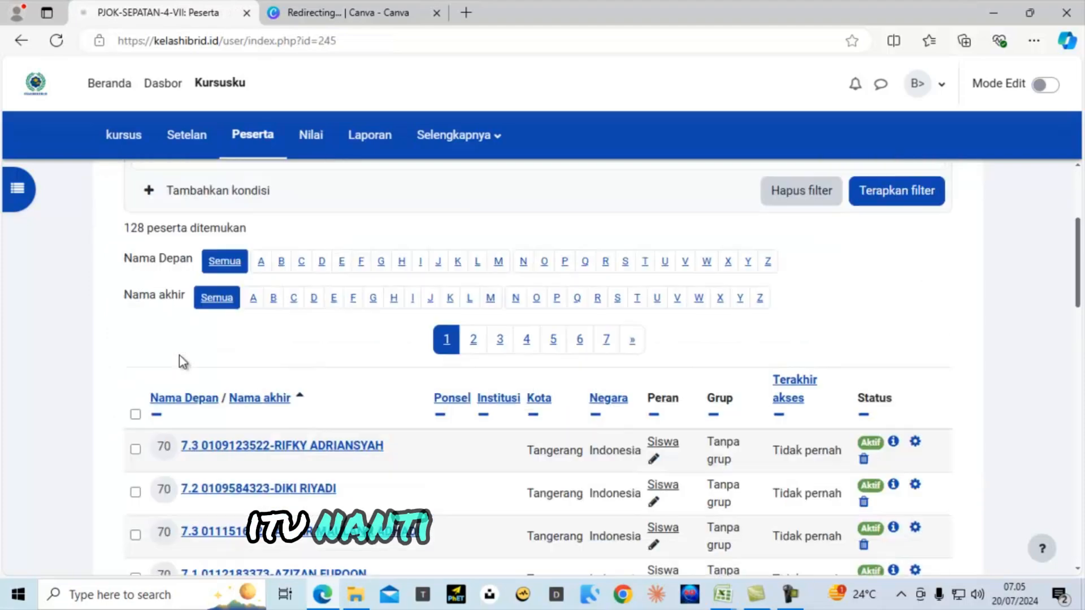
scroll(368, 375, "down", 6)
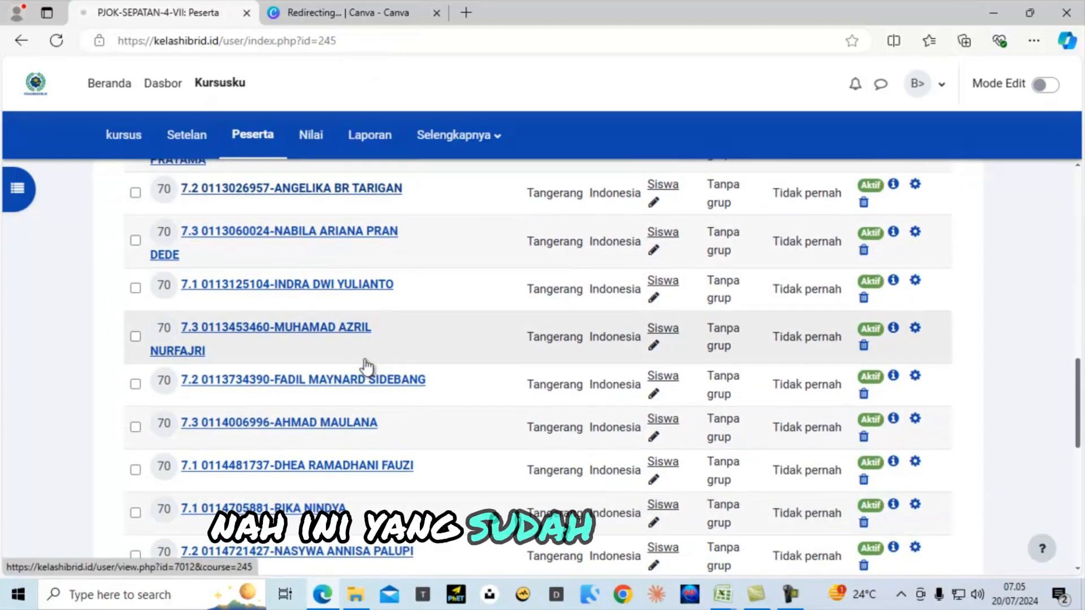
scroll(286, 353, "down", 3)
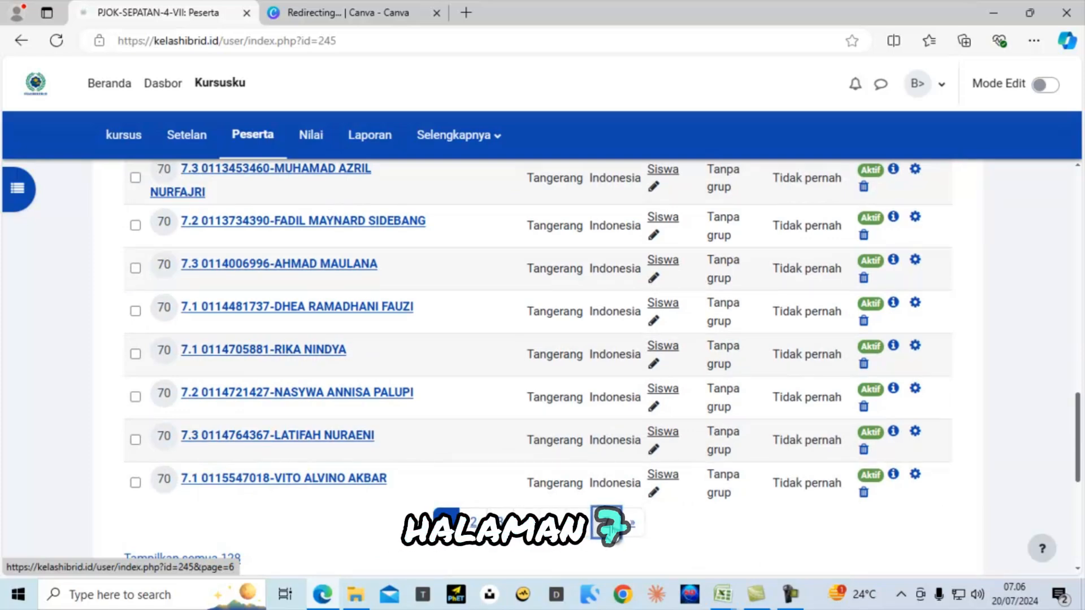
scroll(612, 530, "down", 5)
scroll(479, 381, "up", 3)
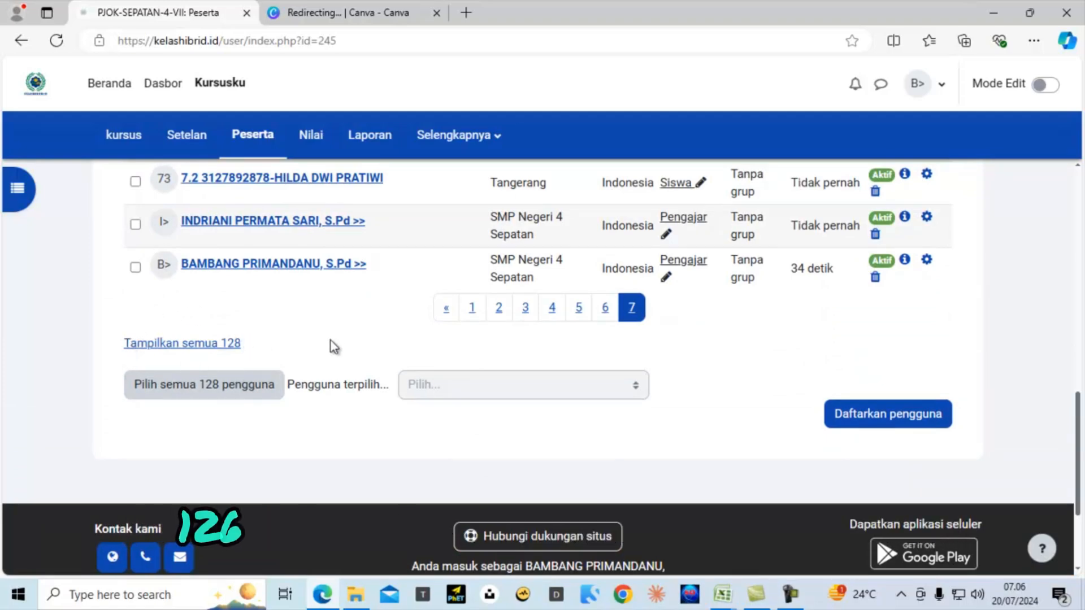
scroll(335, 344, "up", 3)
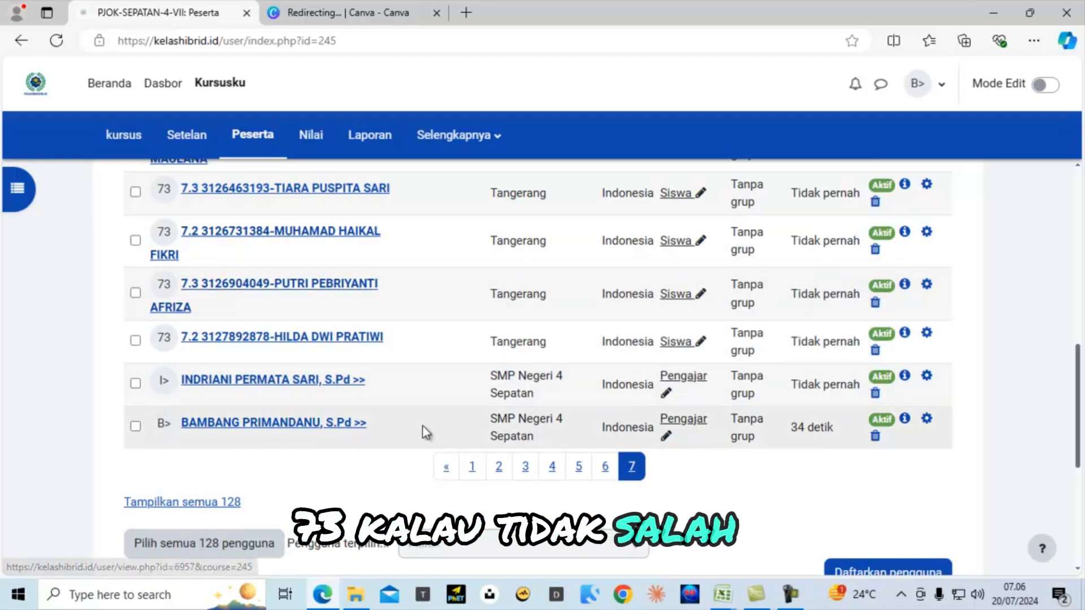
scroll(422, 426, "up", 10)
scroll(422, 432, "down", 5)
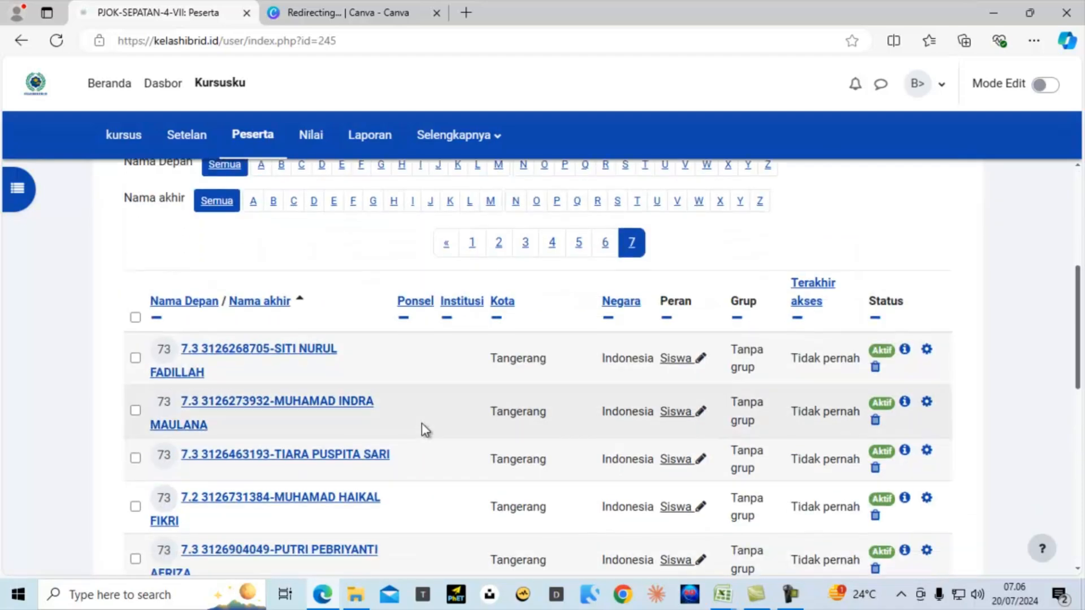
scroll(422, 431, "down", 4)
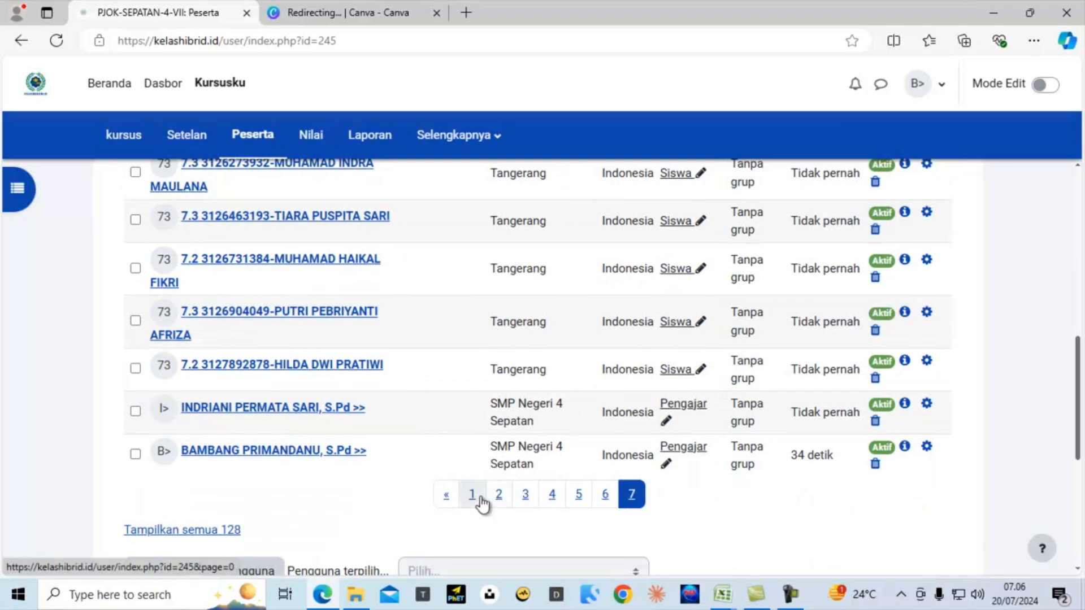
- Return to page 1 of the enrolled users and examine the role, group, last access and status columns
left_click(479, 499)
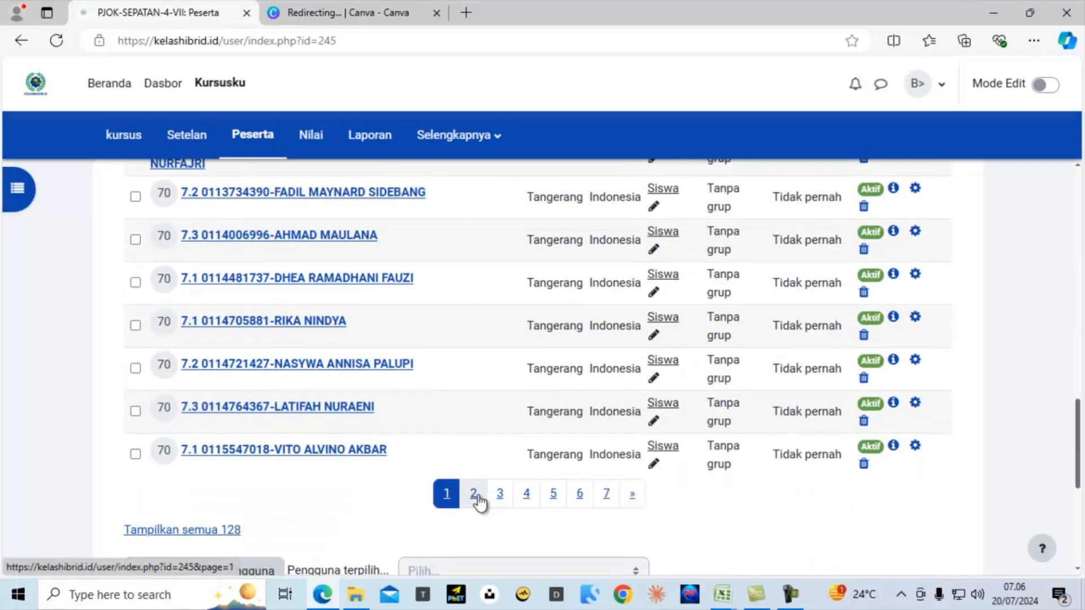
scroll(521, 341, "up", 5)
scroll(525, 343, "up", 9)
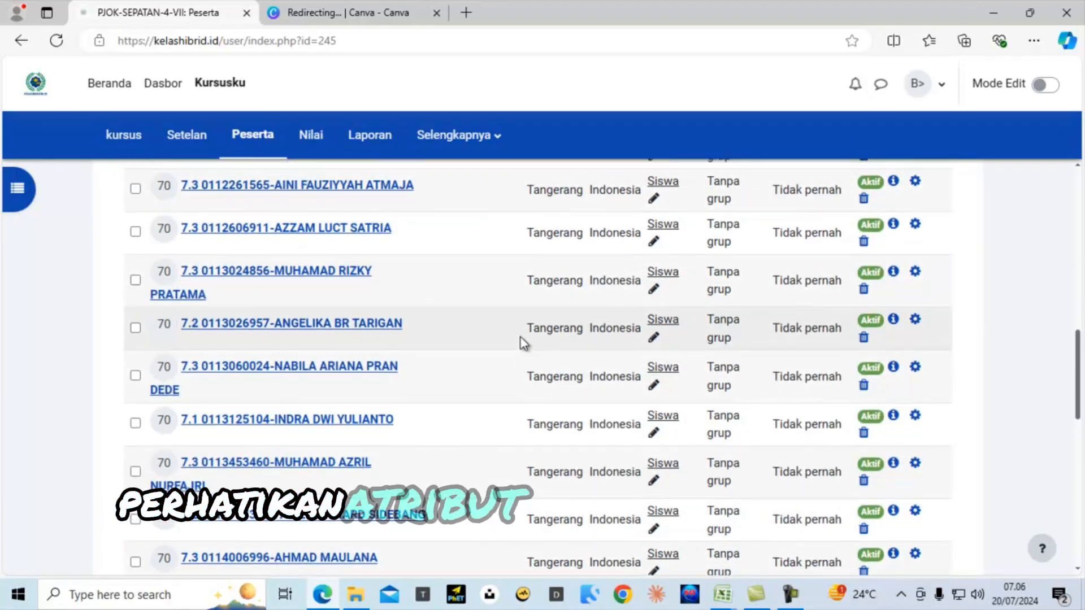
scroll(520, 341, "down", 3)
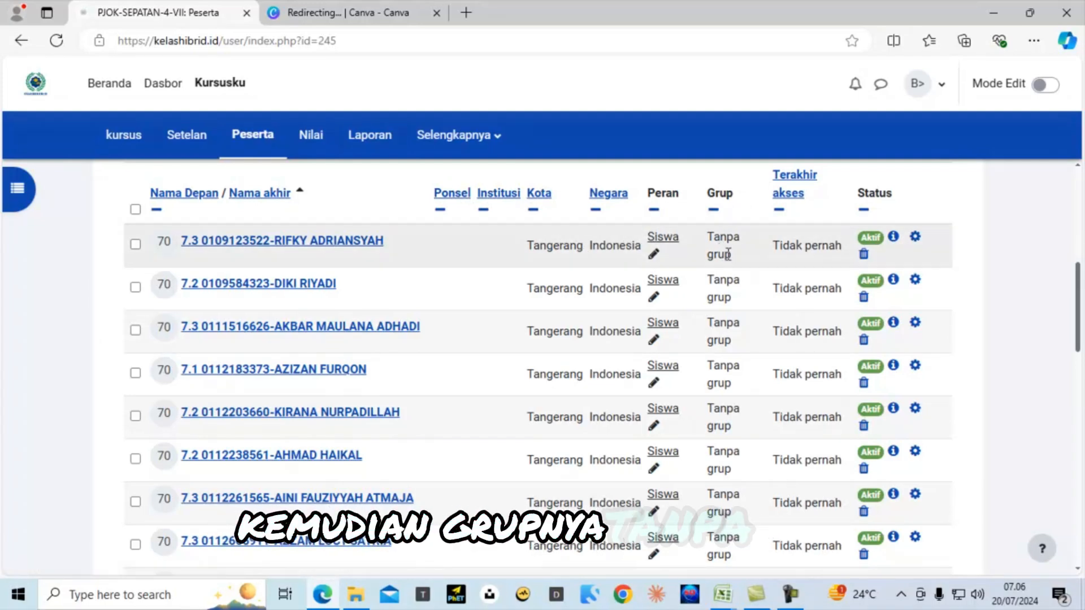
- Check the first listed student's enrolment status, duration and end date options, and save with Aktif, Tidak terbatas and no end date
left_click(915, 241)
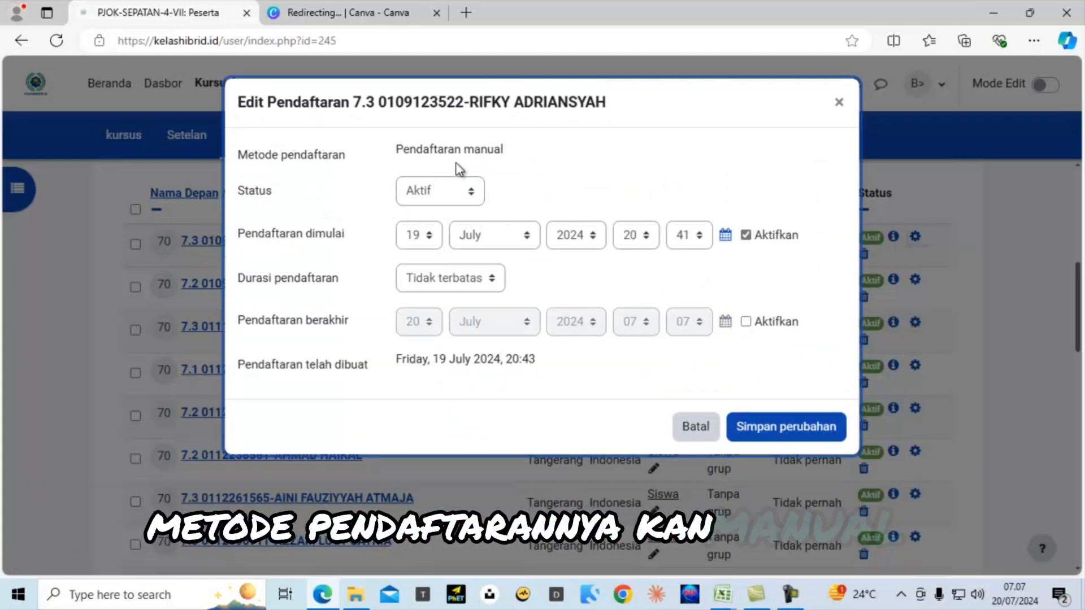
left_click(467, 195)
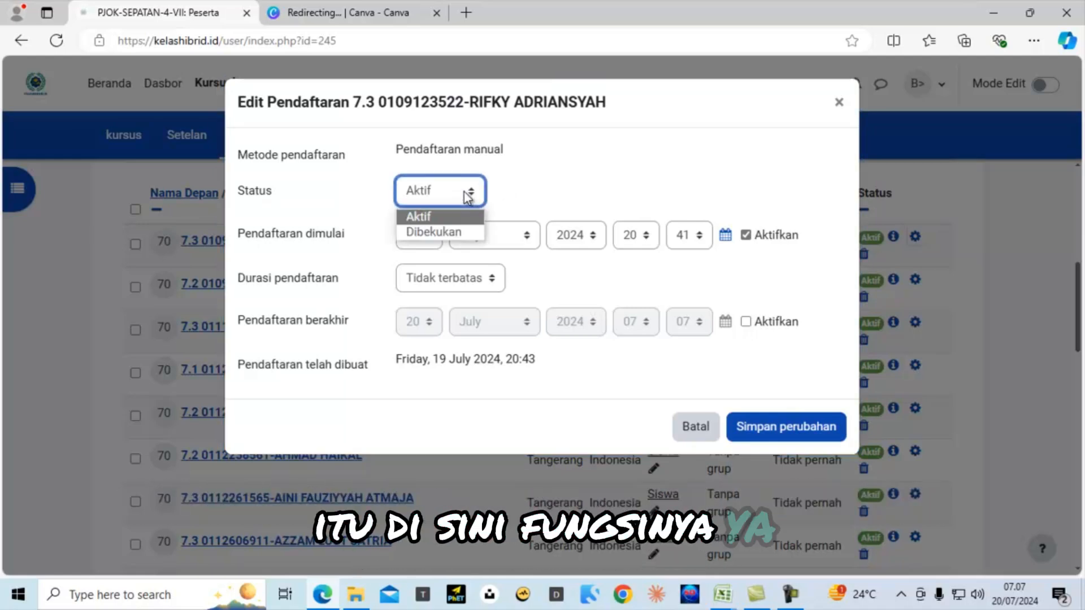
left_click(432, 216)
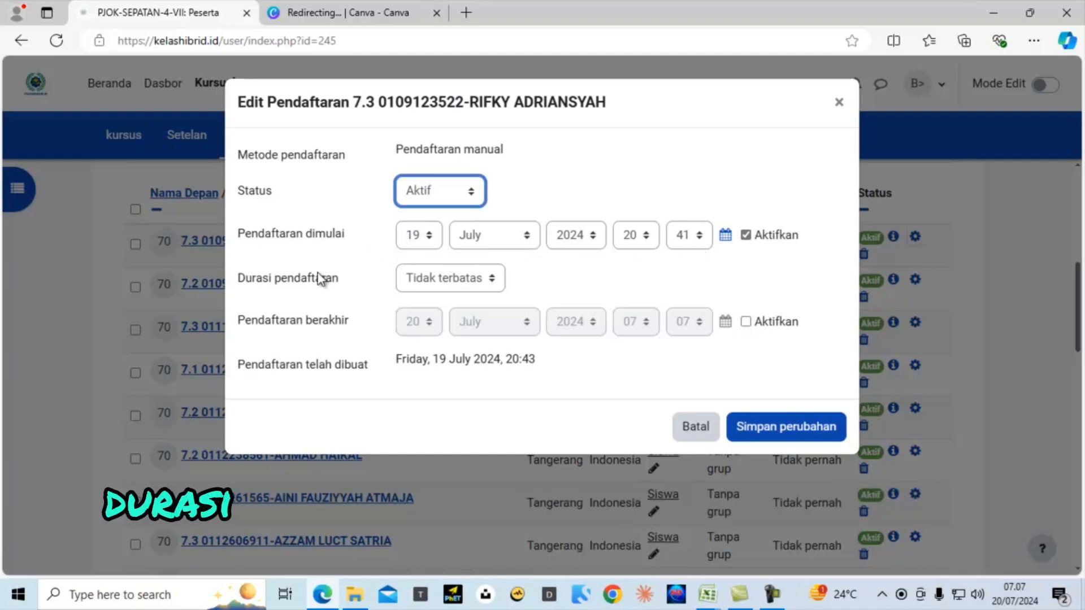
left_click(450, 279)
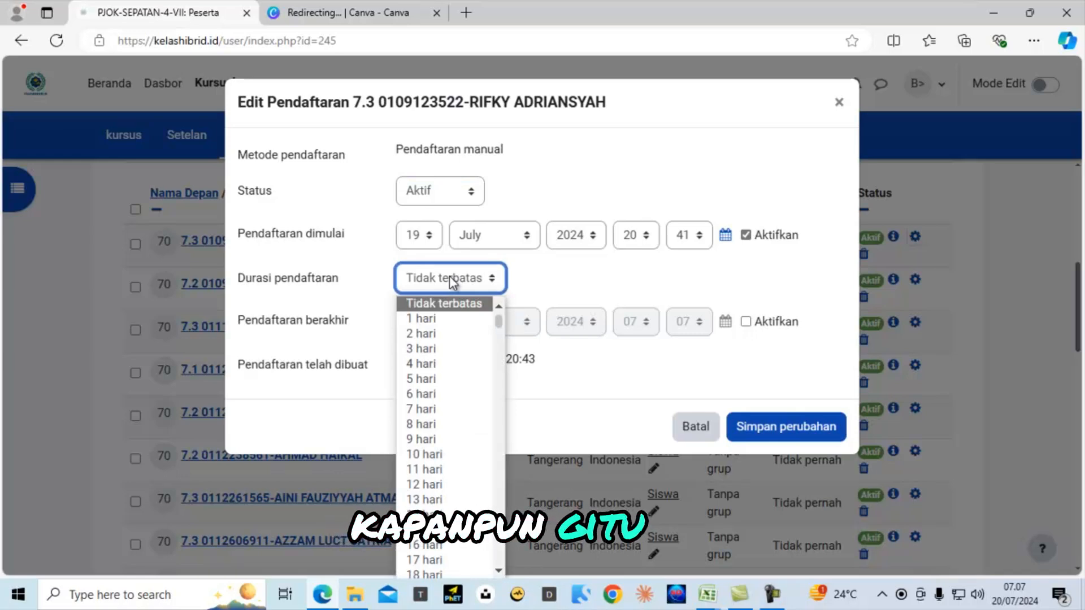
left_click(450, 279)
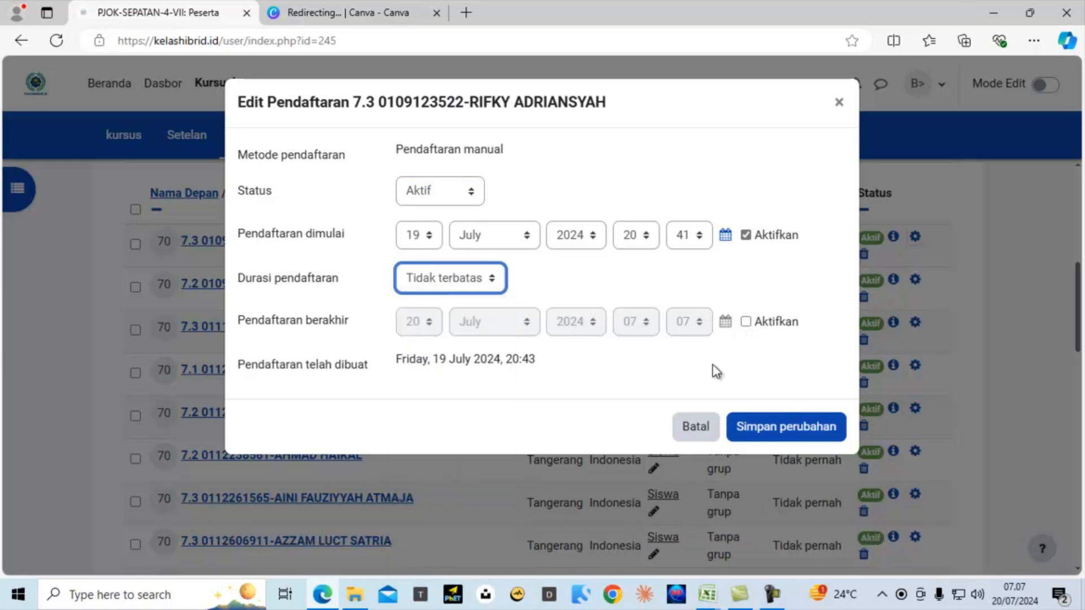
left_click(746, 323)
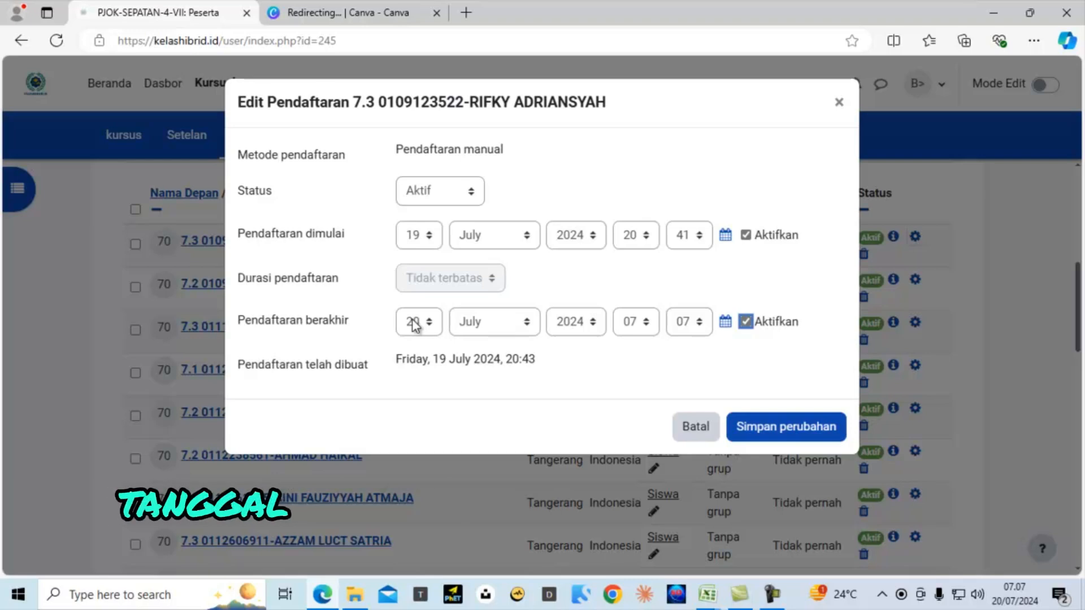
left_click(746, 323)
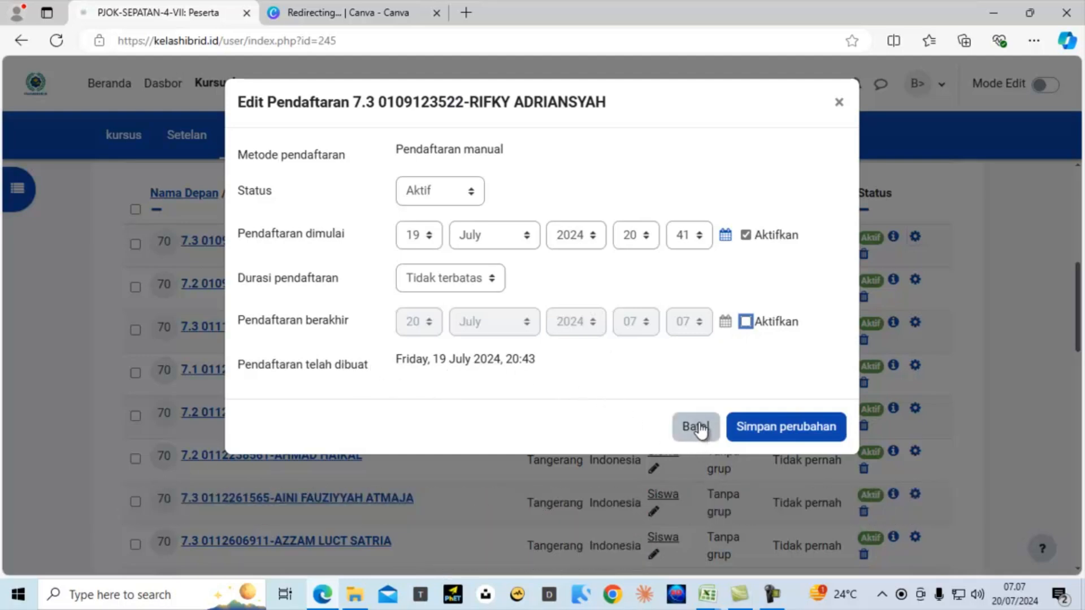
left_click(801, 430)
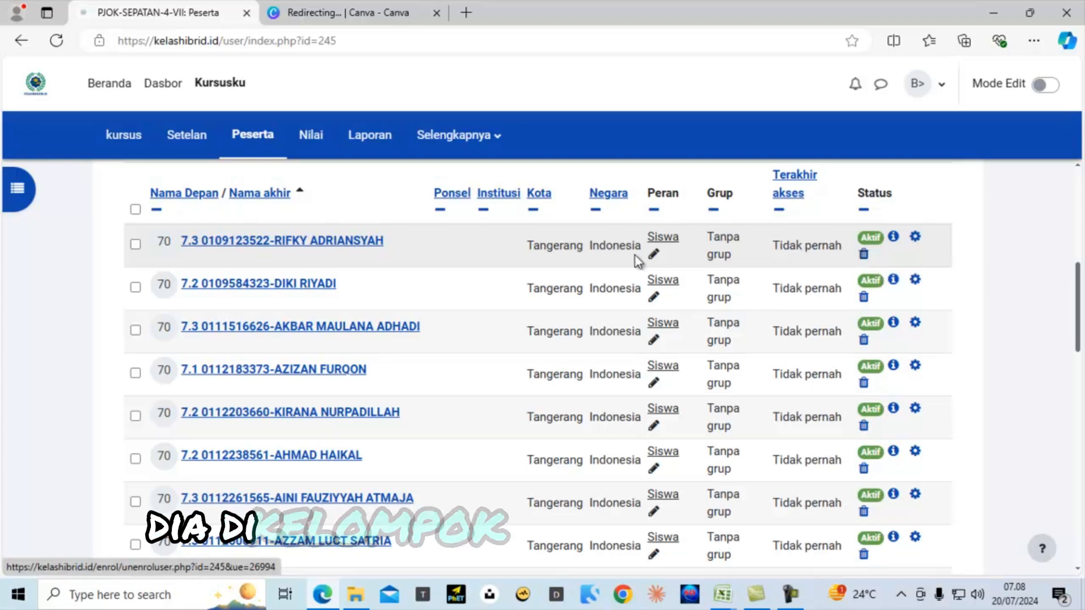
- Examine the class prefixes in the enrolled users' names and their group assignments on page 1
scroll(477, 296, "up", 4)
scroll(396, 268, "up", 3)
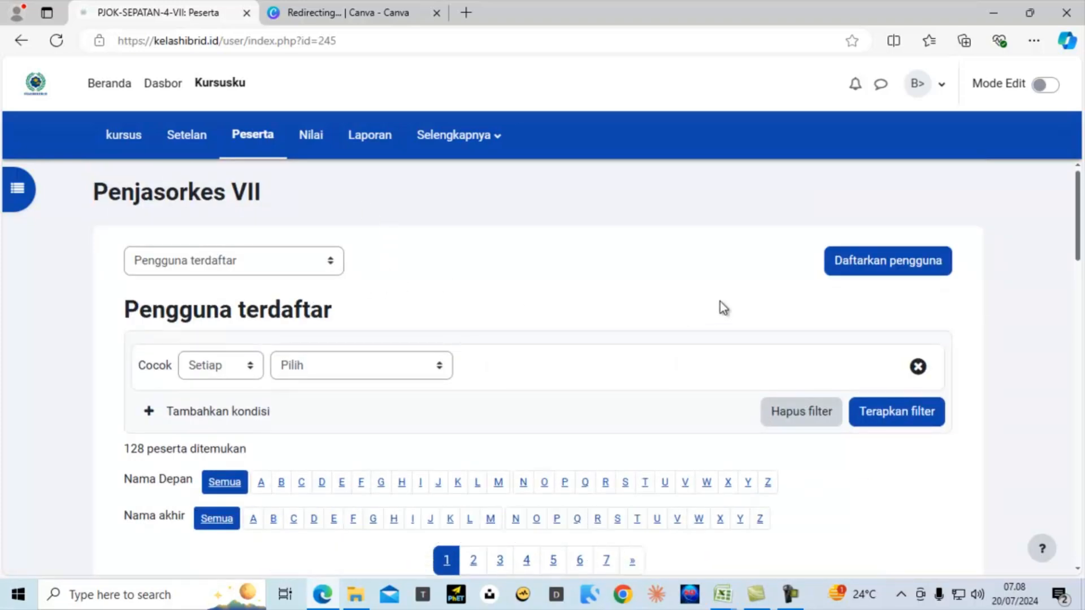
scroll(719, 307, "down", 4)
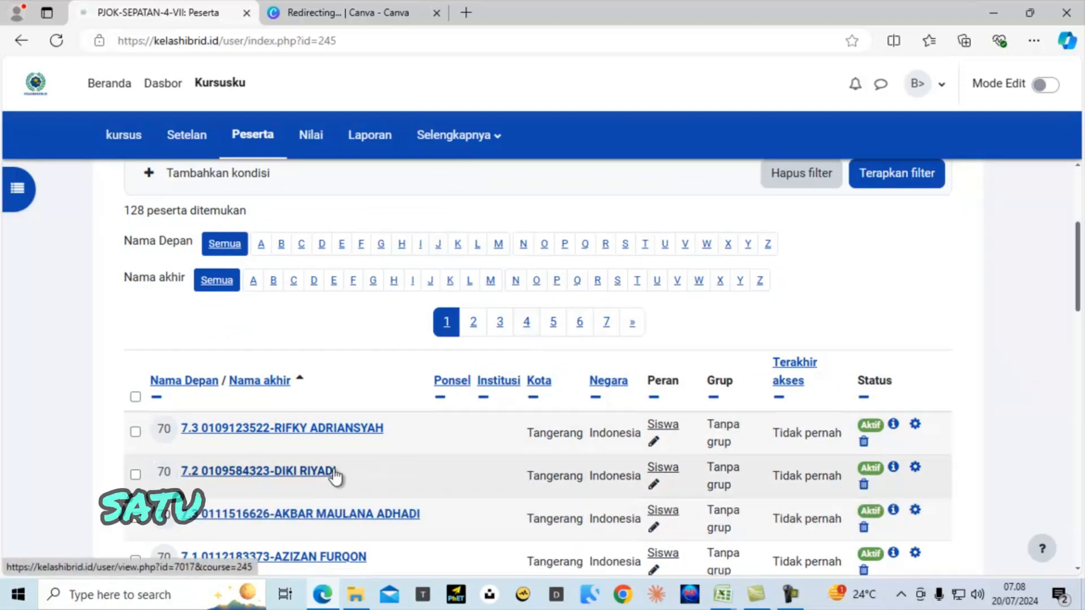
scroll(339, 464, "down", 6)
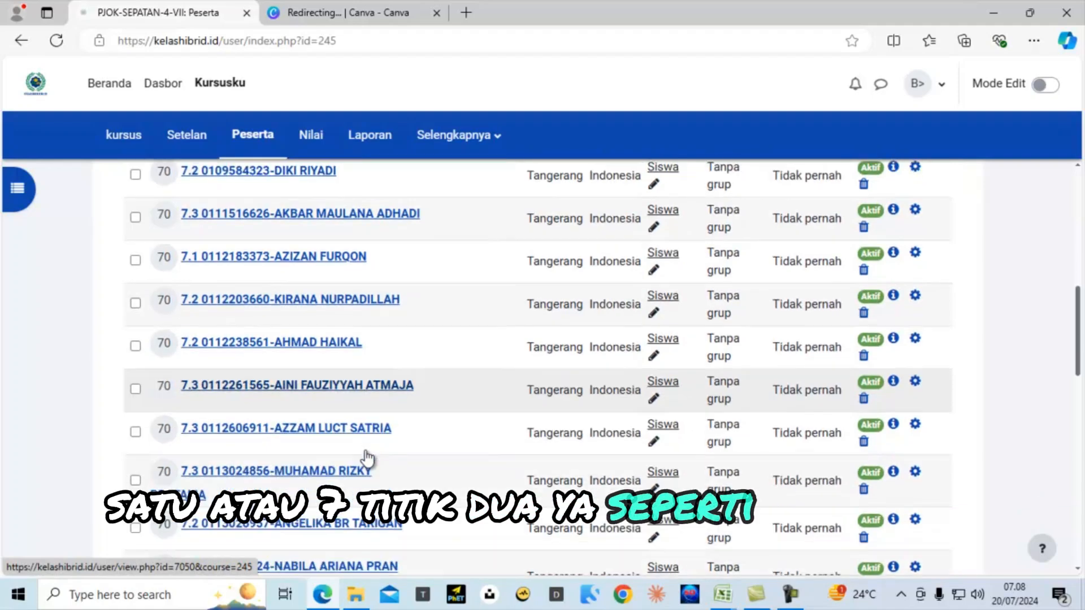
scroll(841, 389, "up", 6)
scroll(841, 389, "up", 4)
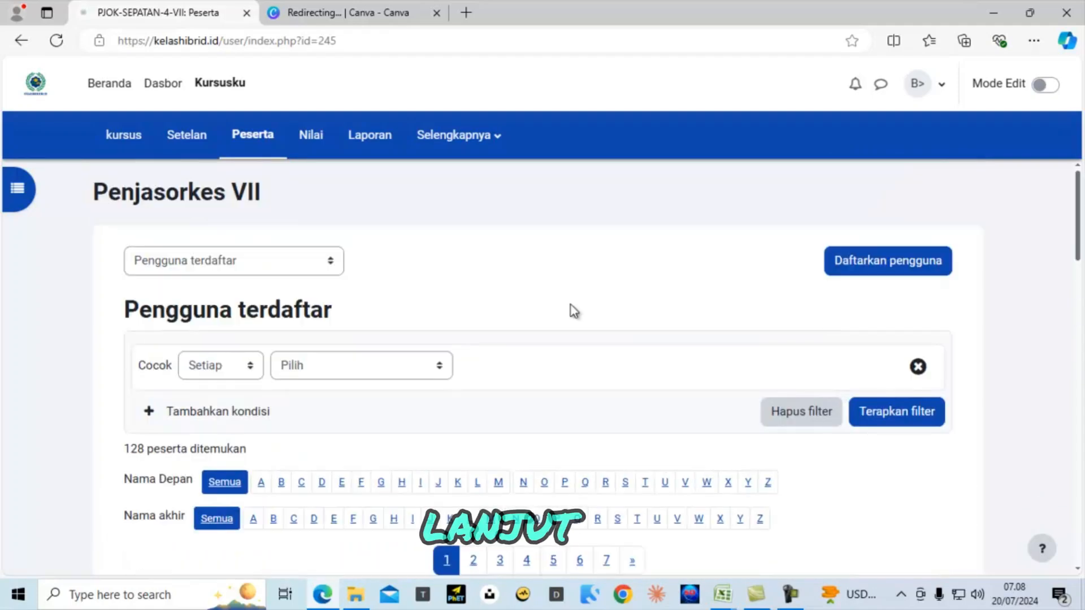
- Open the course's Grup page and start a new group with the name "Kelas 7.1"
left_click(235, 270)
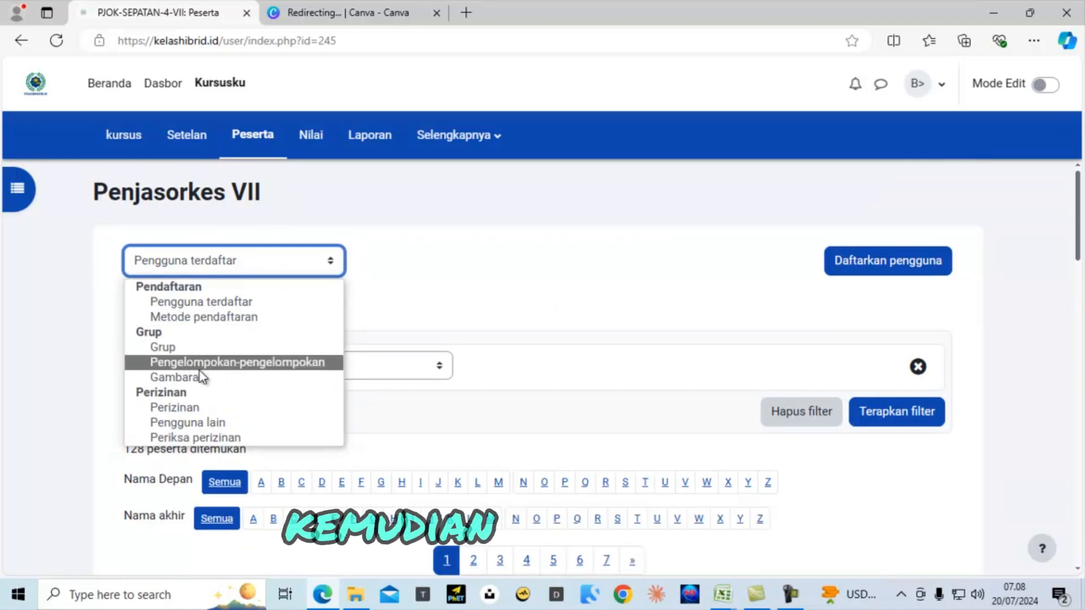
left_click(174, 347)
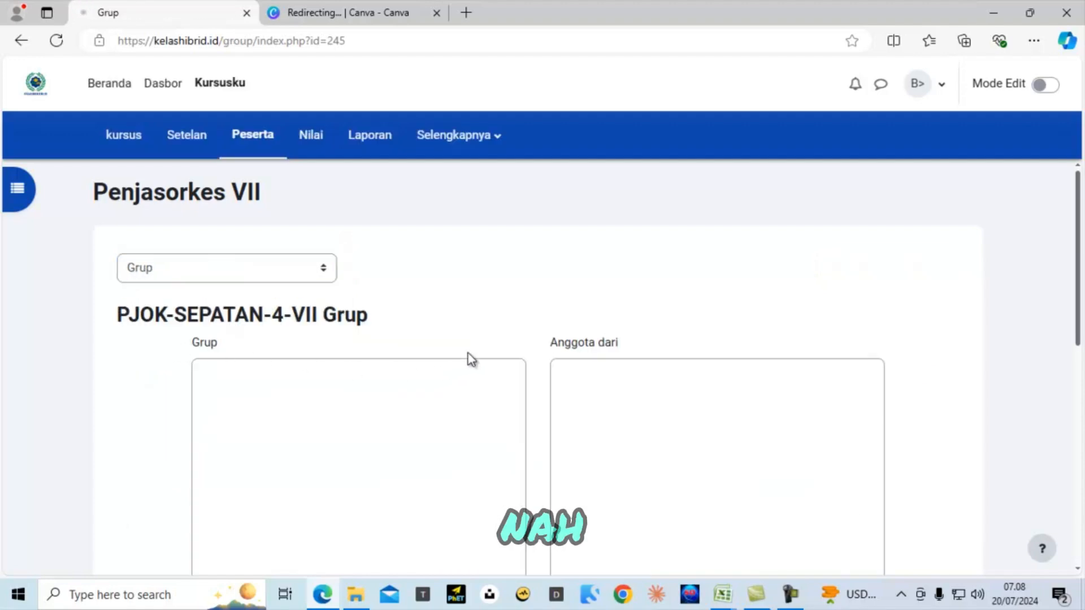
scroll(495, 376, "down", 1)
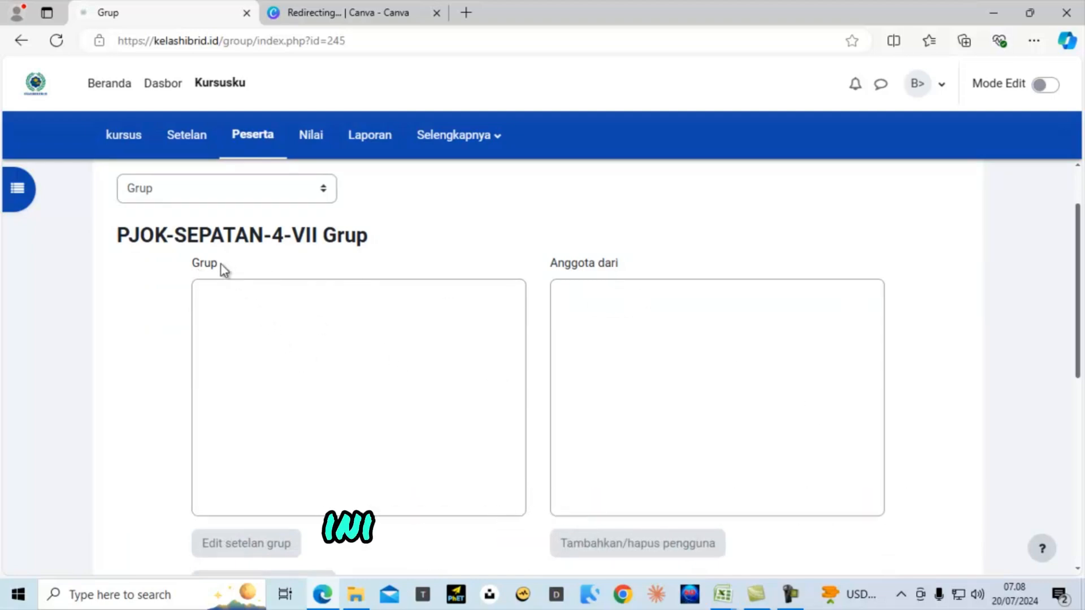
scroll(232, 274, "down", 1)
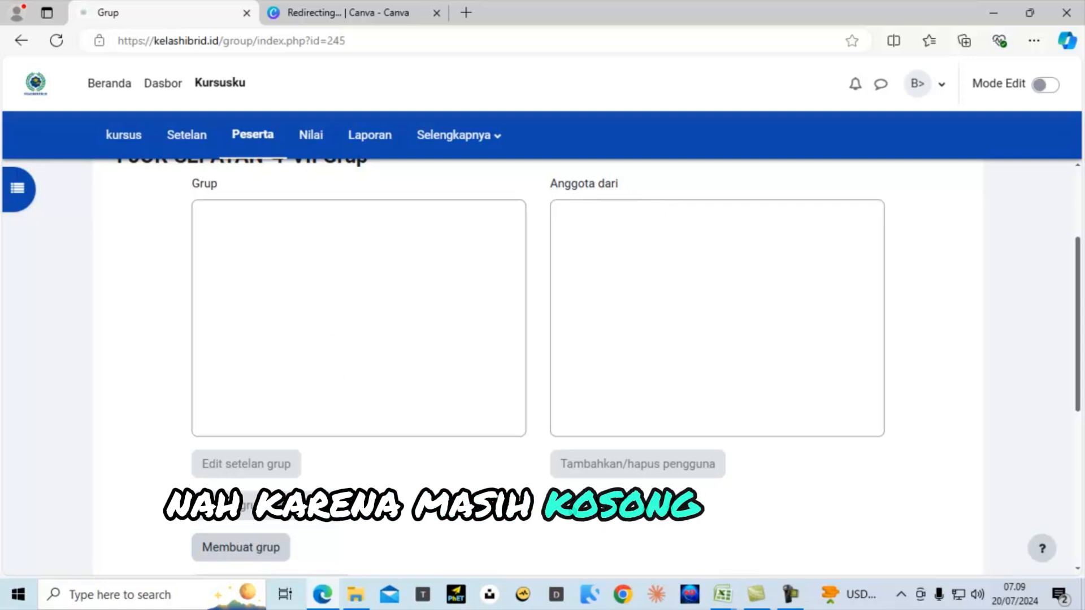
left_click(242, 551)
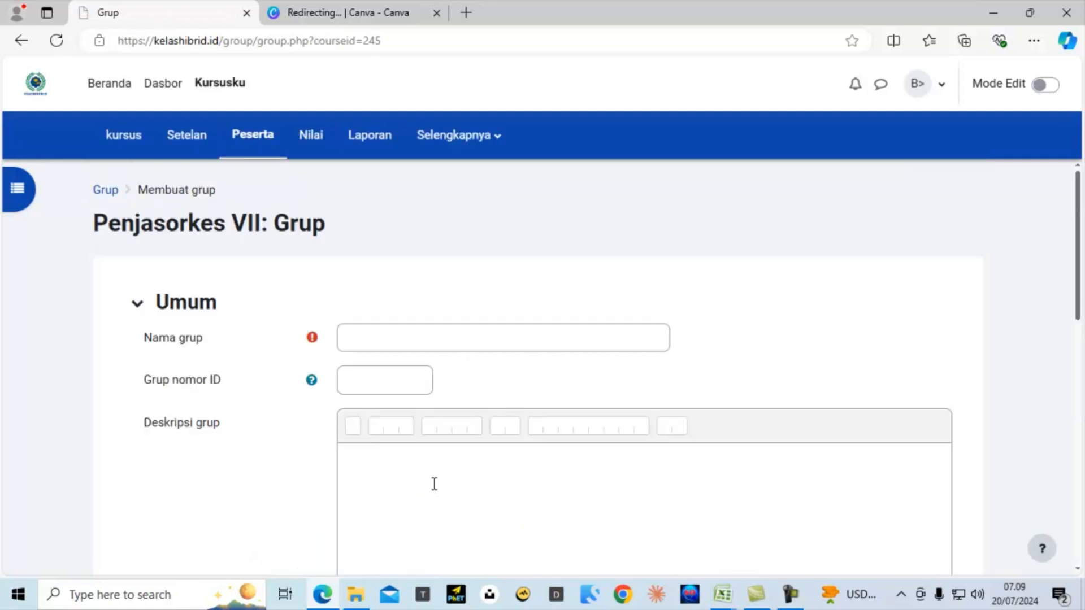
left_click(390, 333)
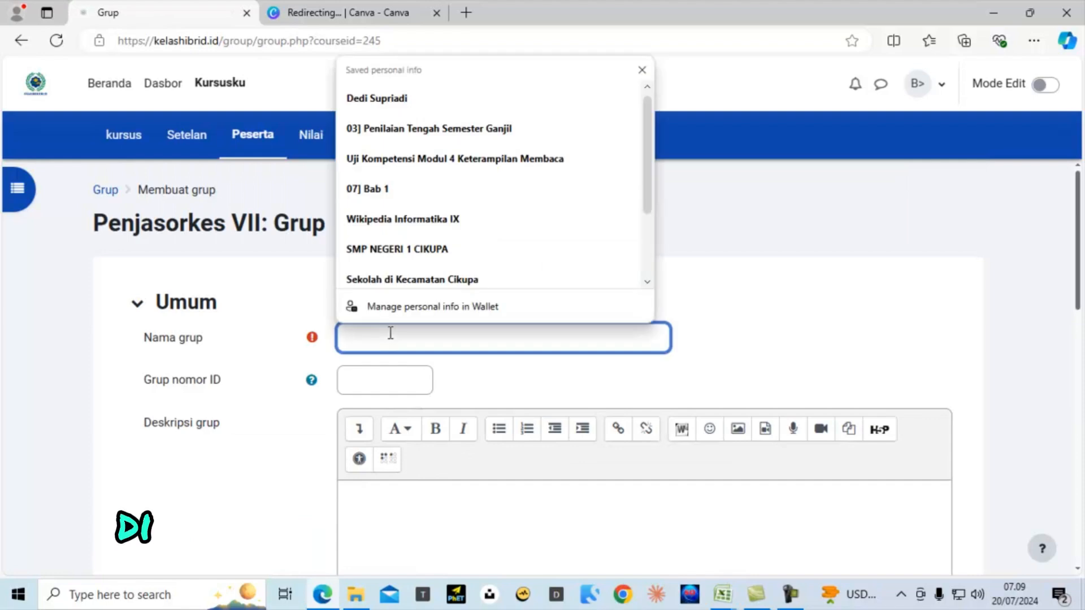
type("Kelas")
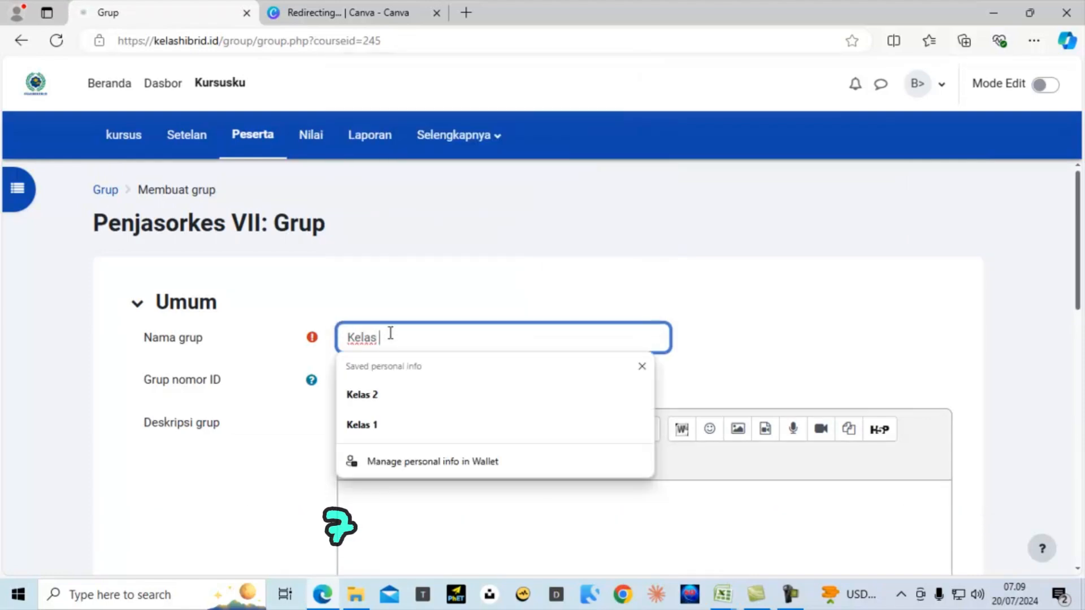
type(" 7.")
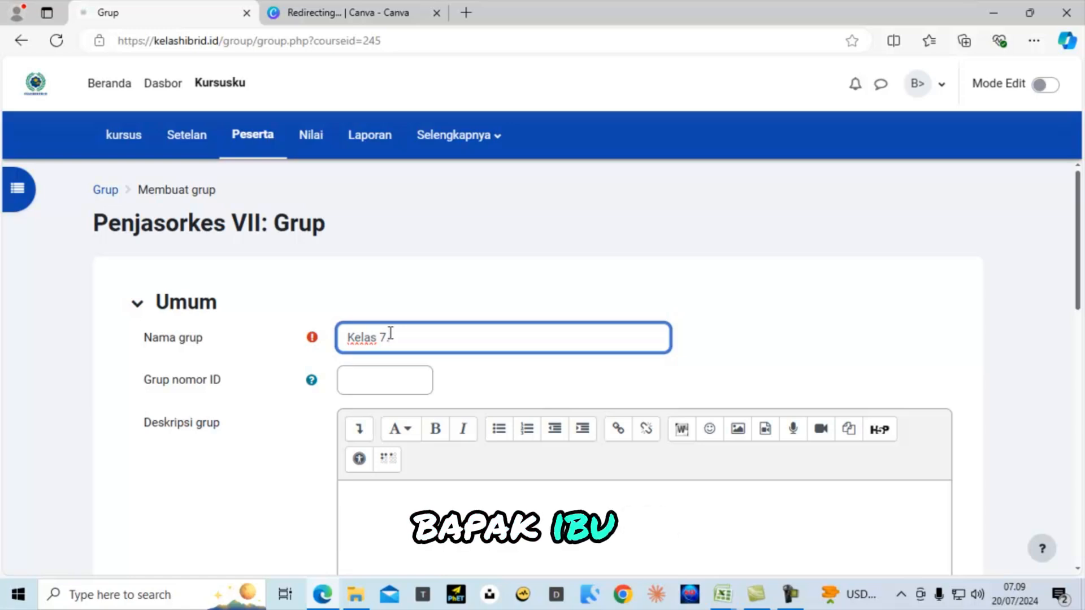
type("A1")
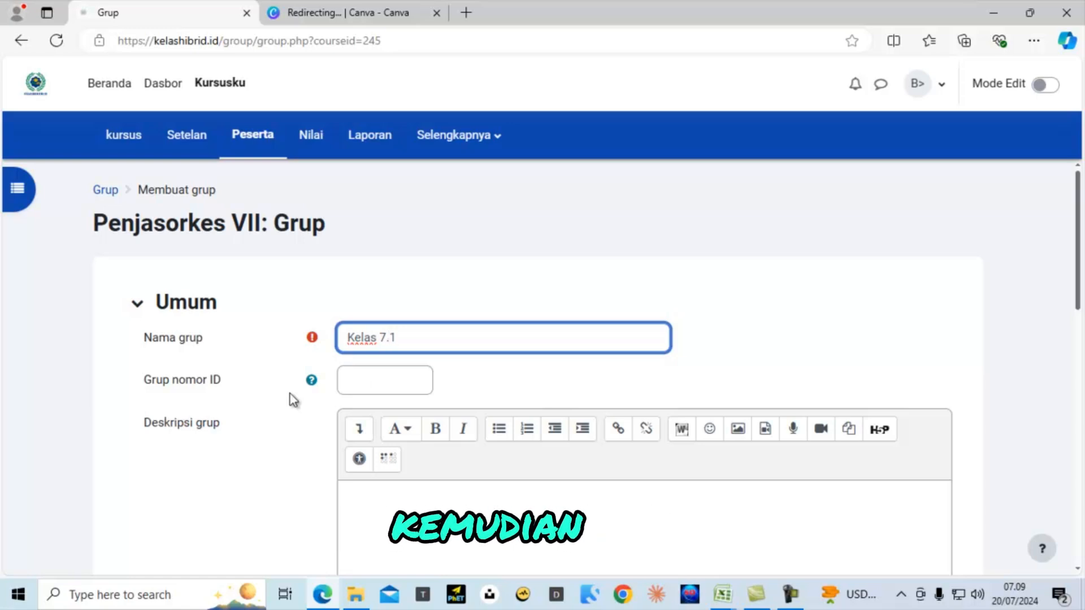
- Save the new group Kelas 7.1 with an empty ID number, no enrolment key and Pesan grup left at Tidak
scroll(339, 425, "down", 2)
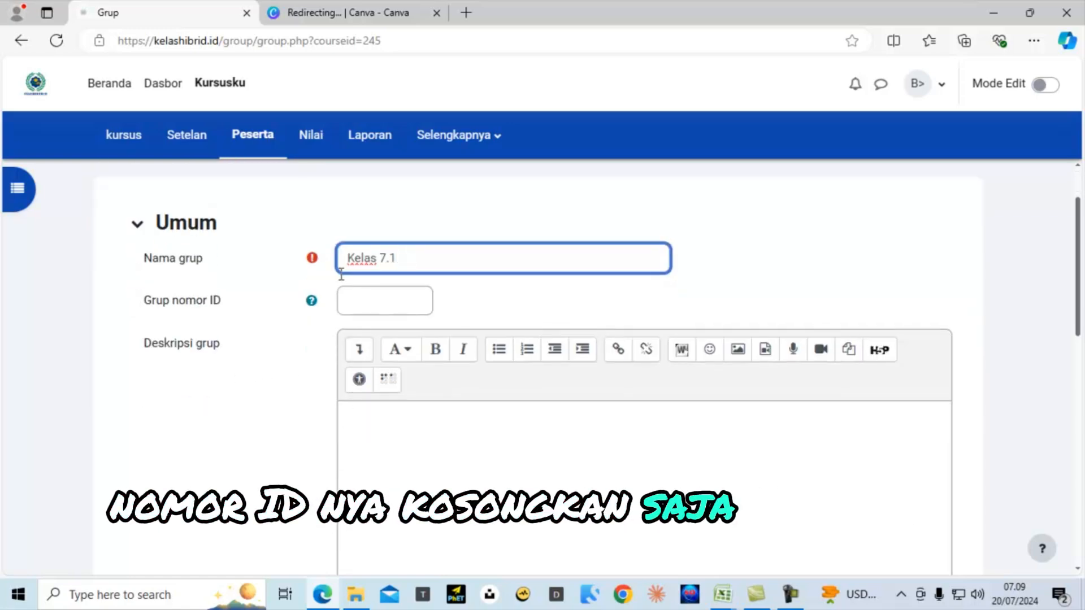
scroll(415, 452, "down", 6)
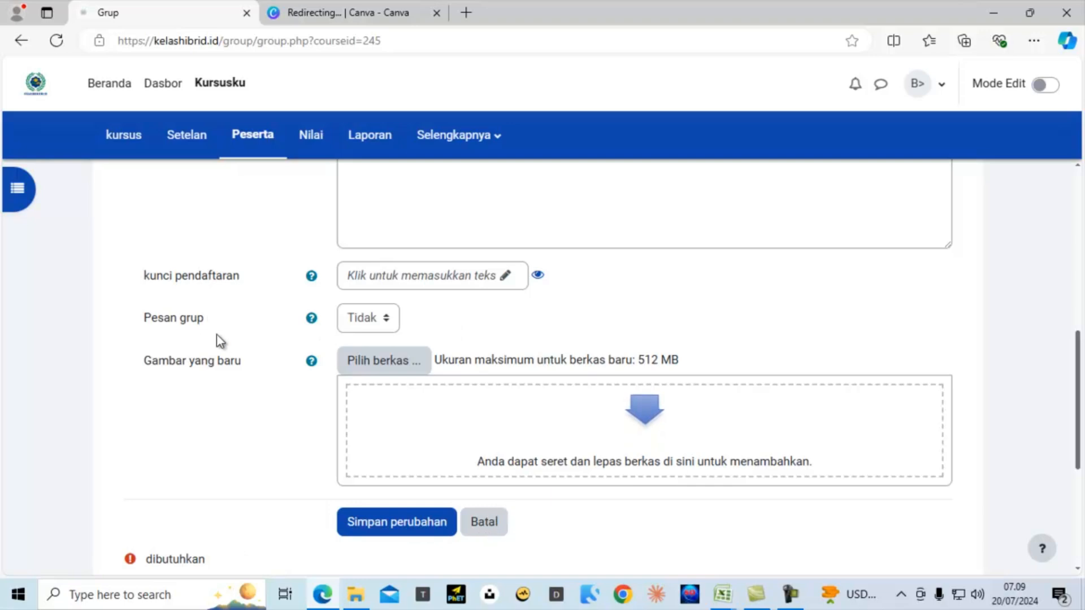
left_click(362, 317)
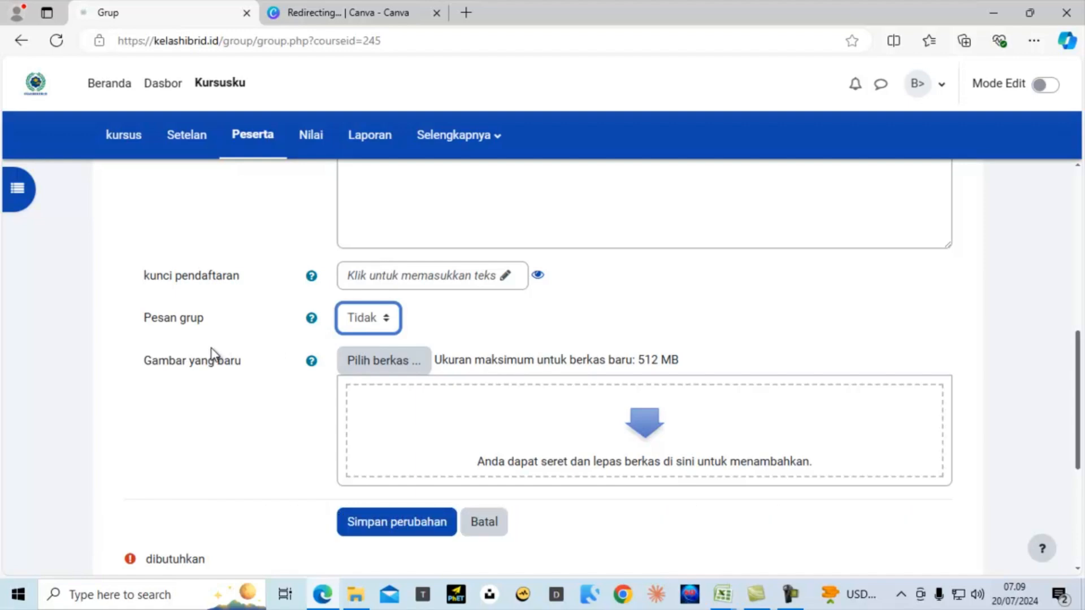
left_click(411, 526)
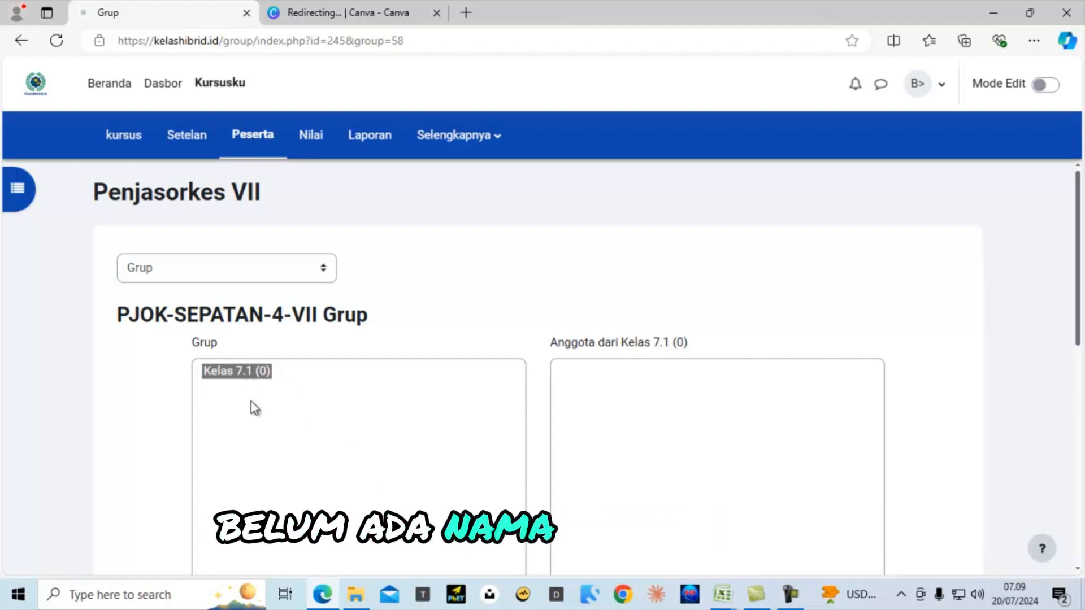
- Create and save another group named "Kelas 7.2" in the Penjasorkes VII course
scroll(253, 410, "down", 5)
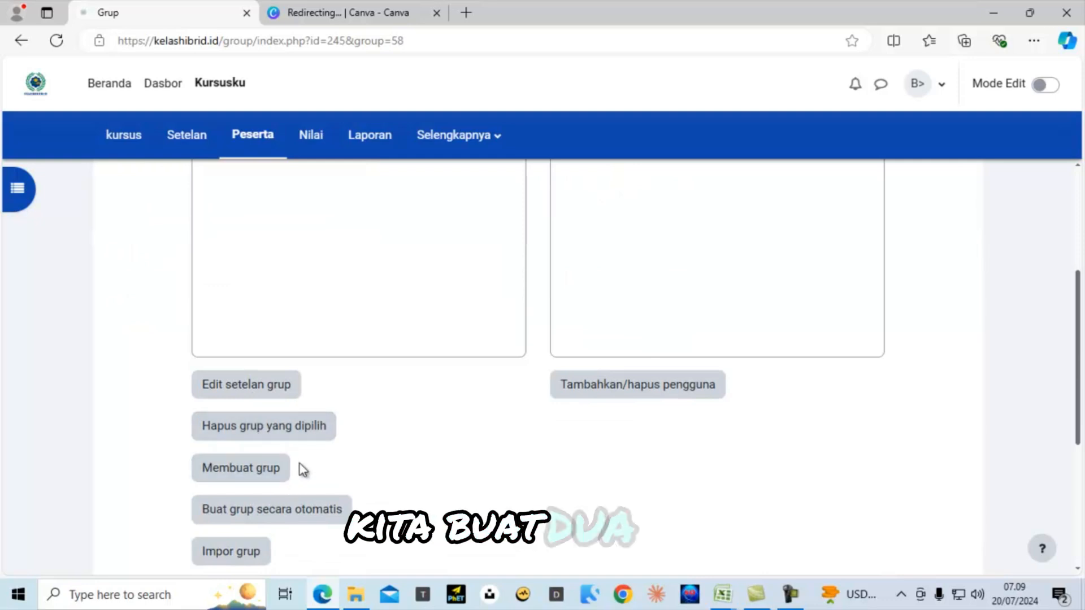
scroll(299, 460, "down", 3)
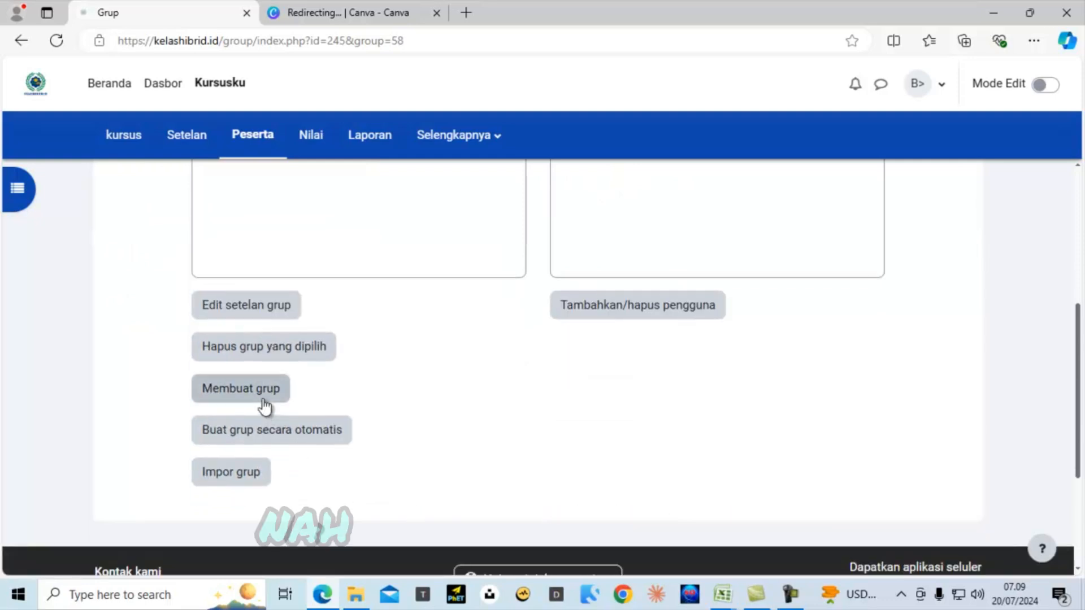
scroll(257, 373, "up", 6)
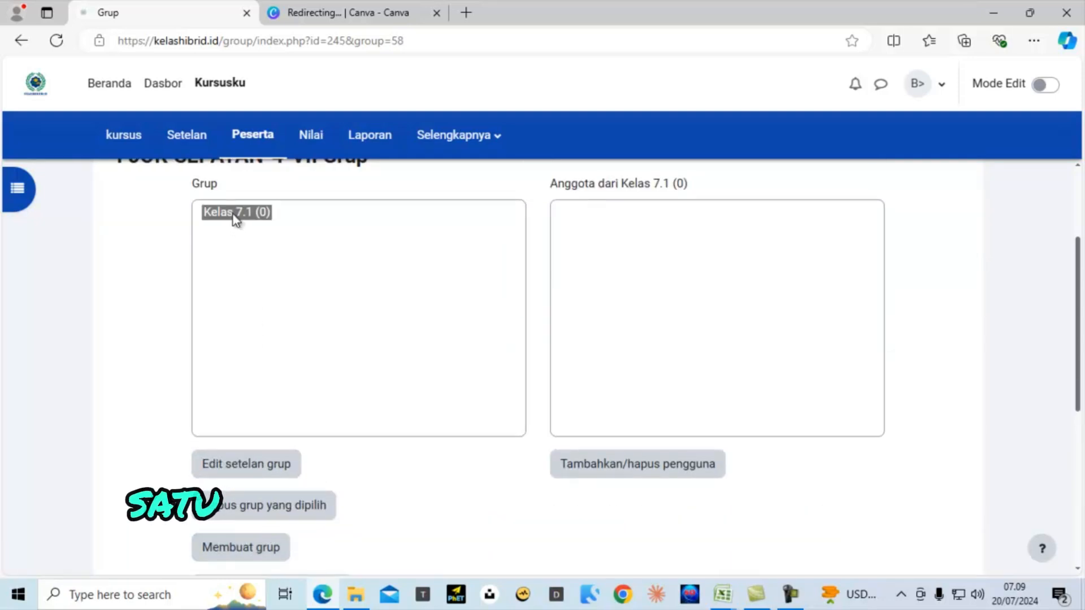
scroll(318, 436, "down", 5)
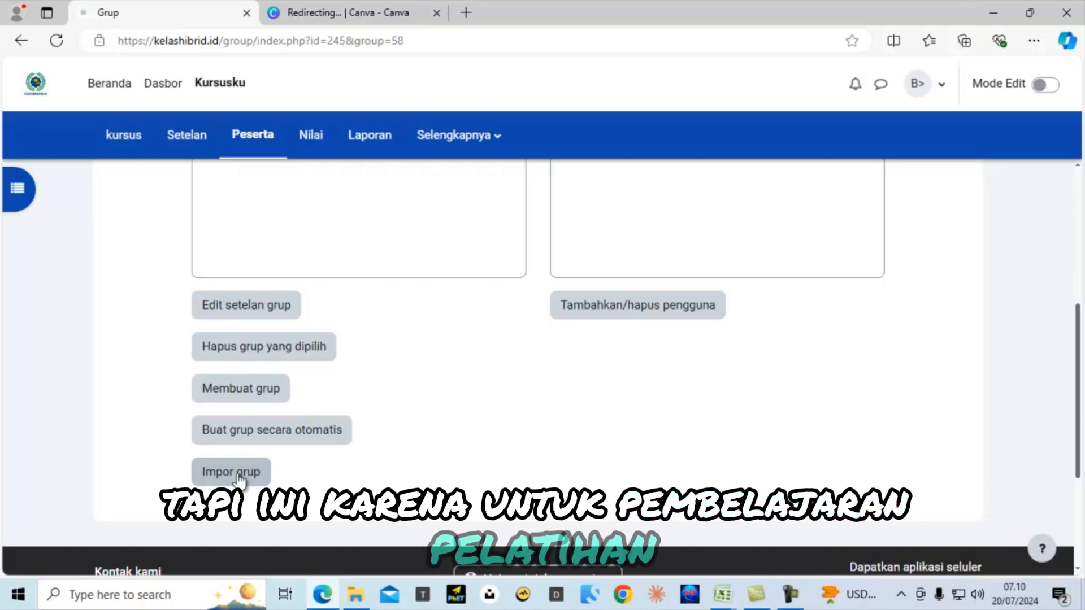
scroll(254, 426, "up", 3)
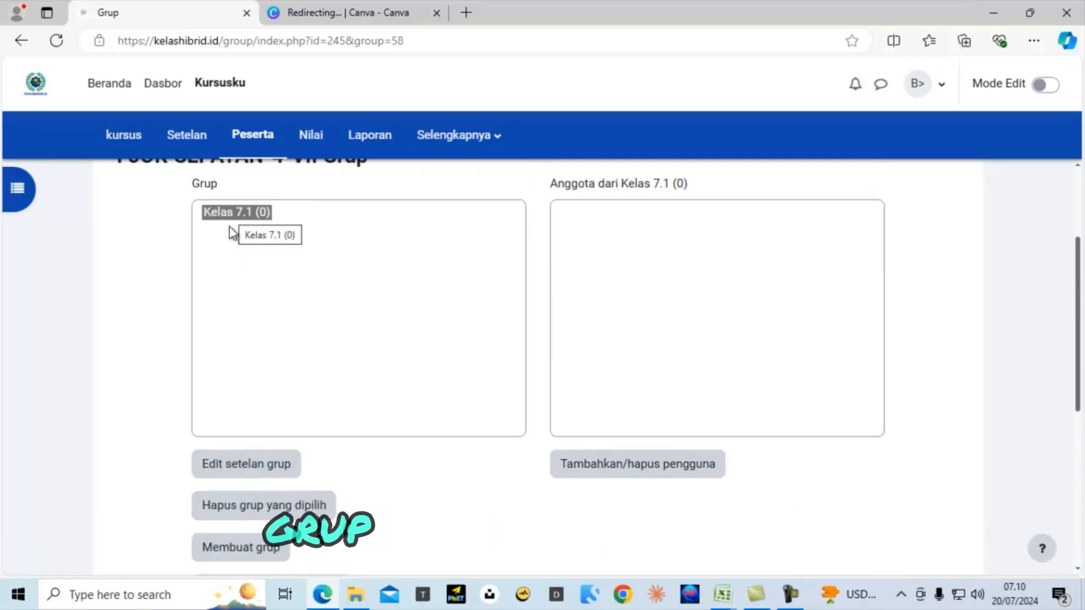
scroll(233, 430, "down", 2)
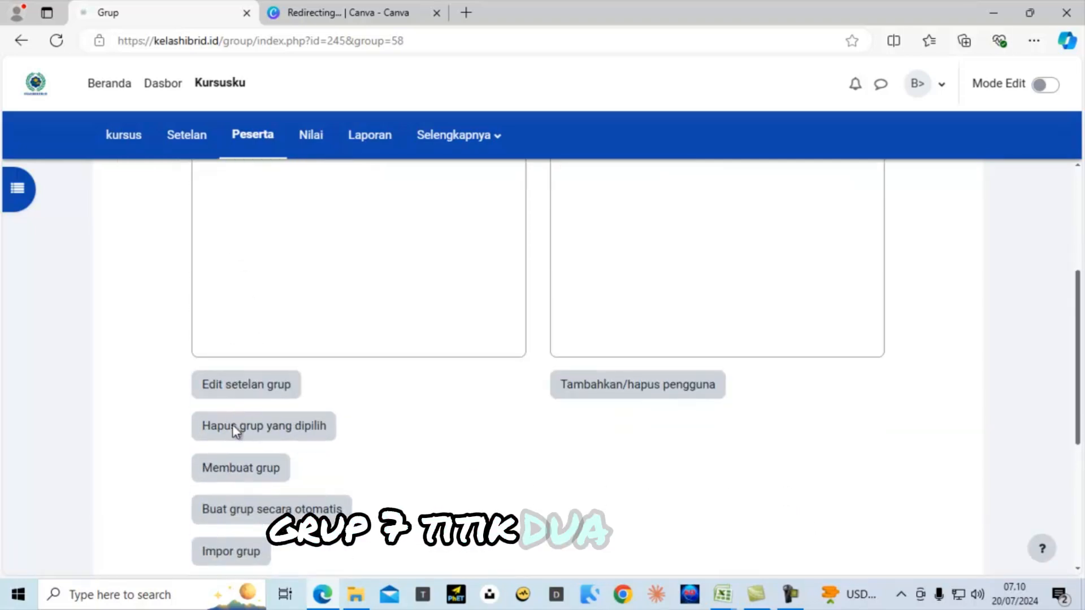
left_click(237, 474)
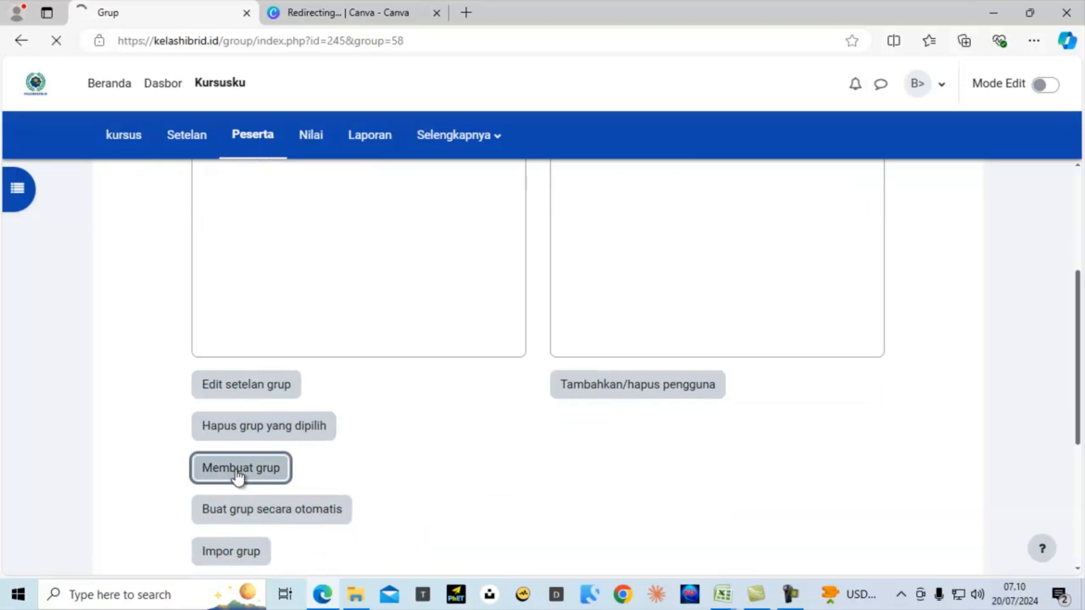
left_click(430, 334)
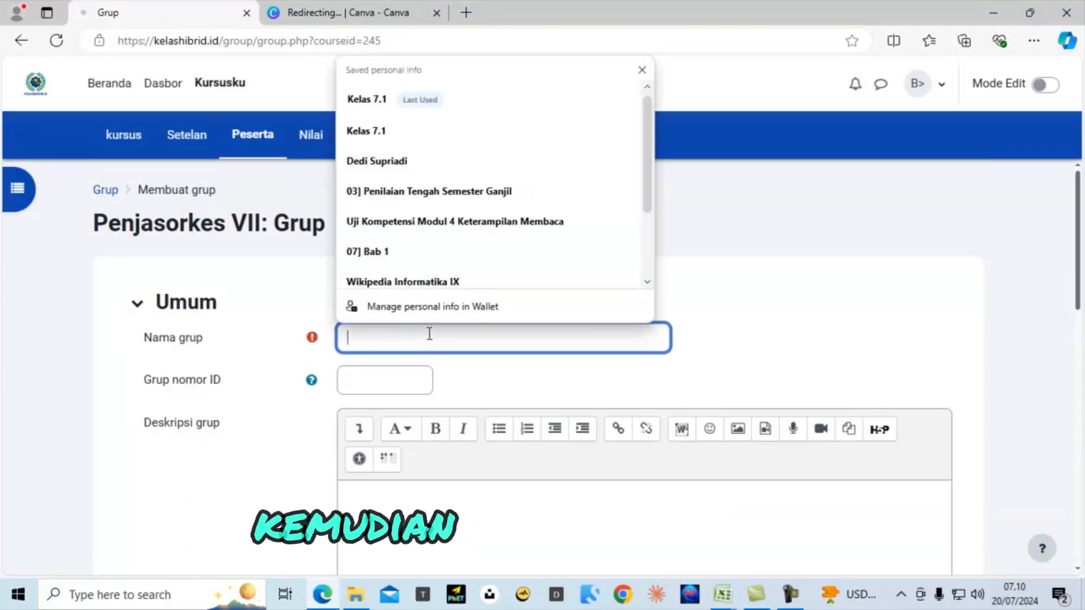
type("Kelas")
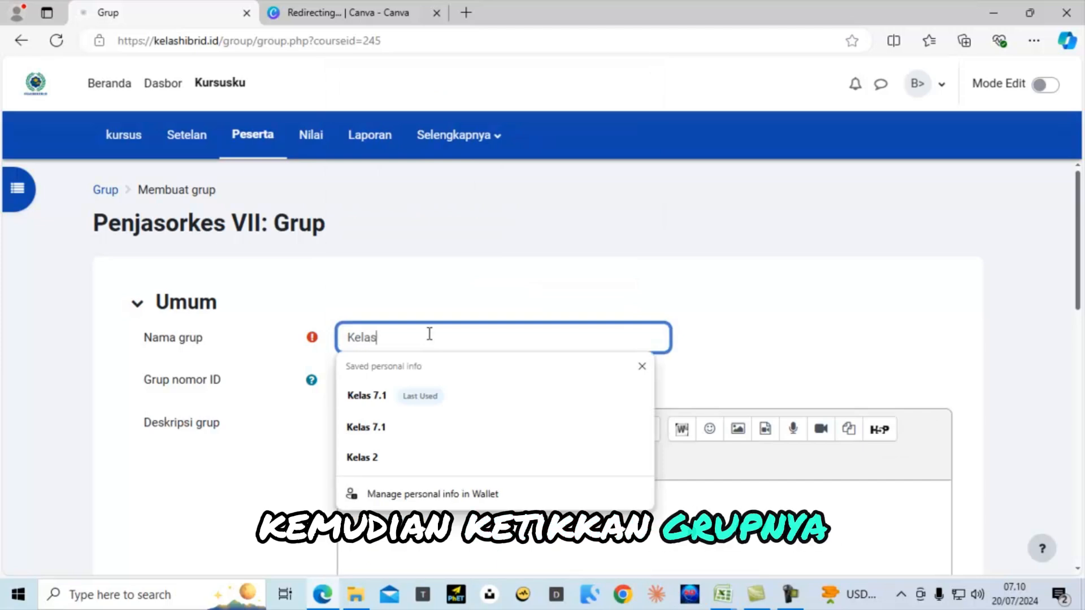
type(" 7.")
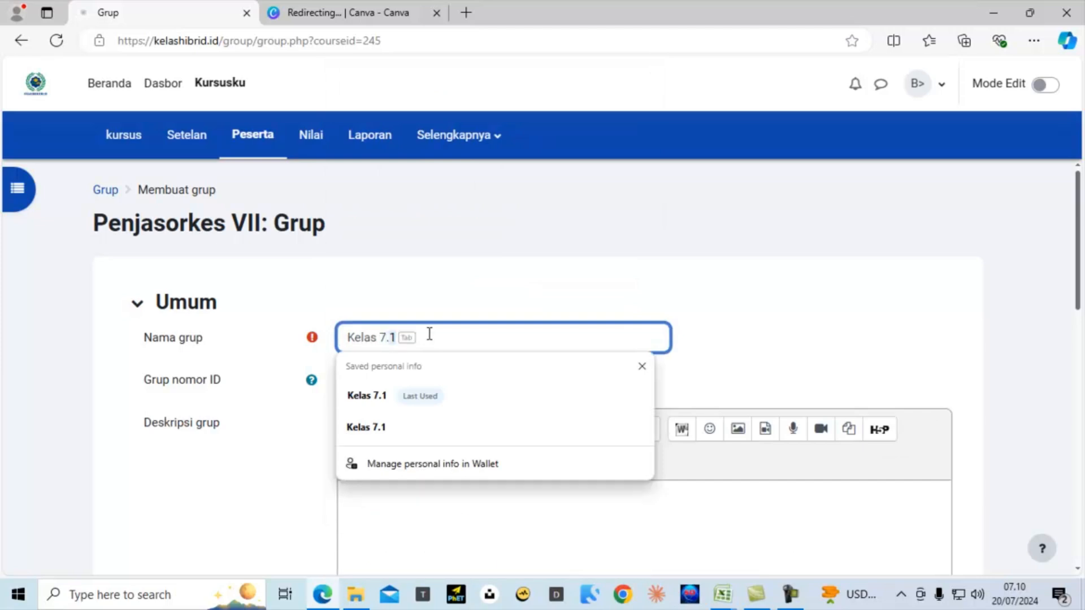
type("2")
scroll(429, 332, "down", 3)
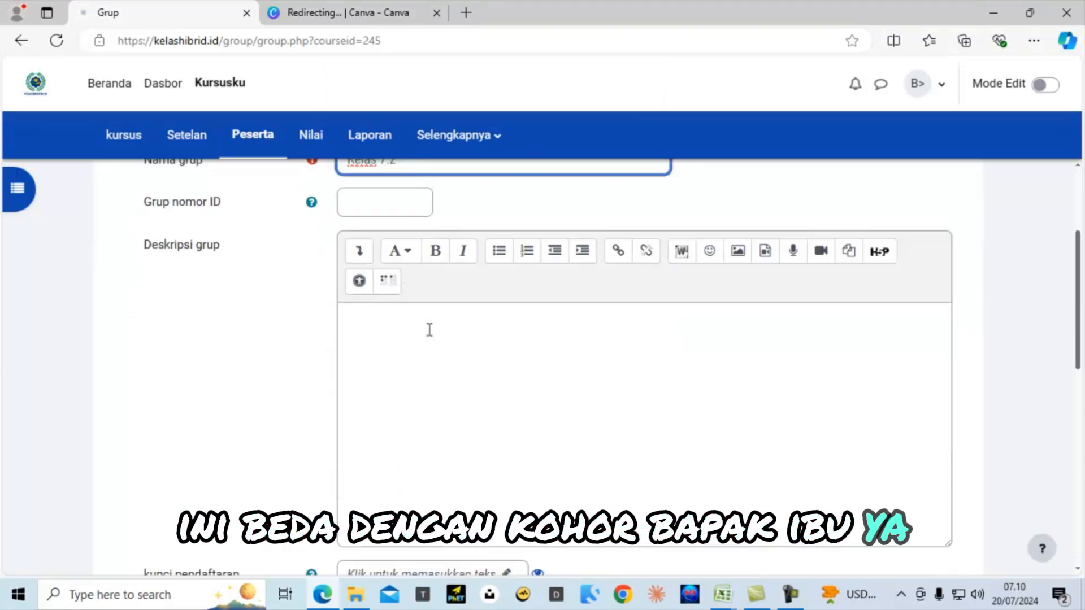
scroll(430, 334, "down", 7)
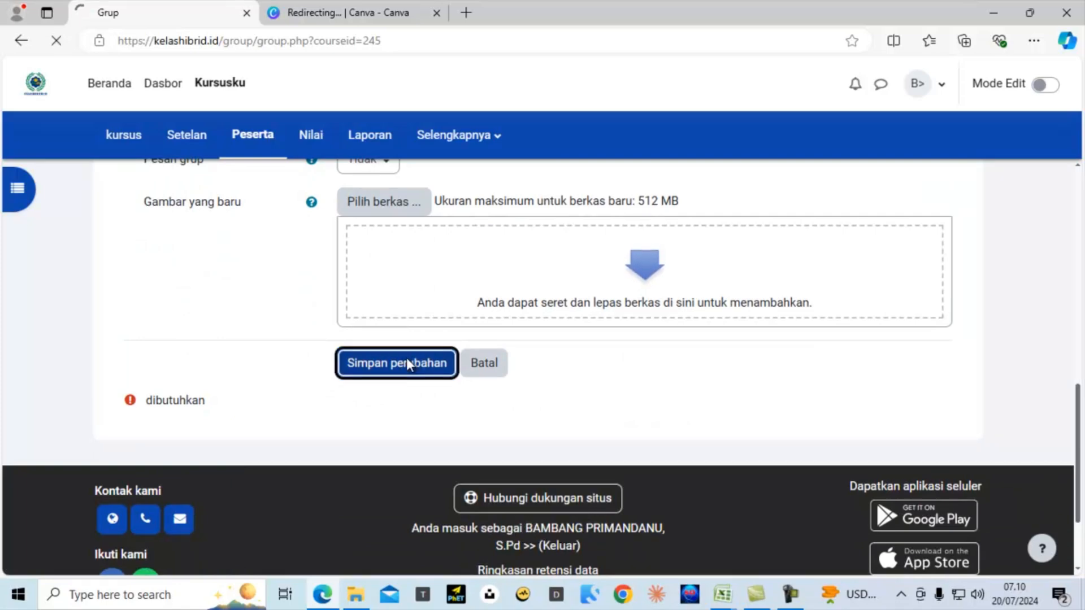
- Create and save a group named "Kelas 7.3" in the same course
scroll(251, 428, "down", 5)
scroll(252, 428, "down", 1)
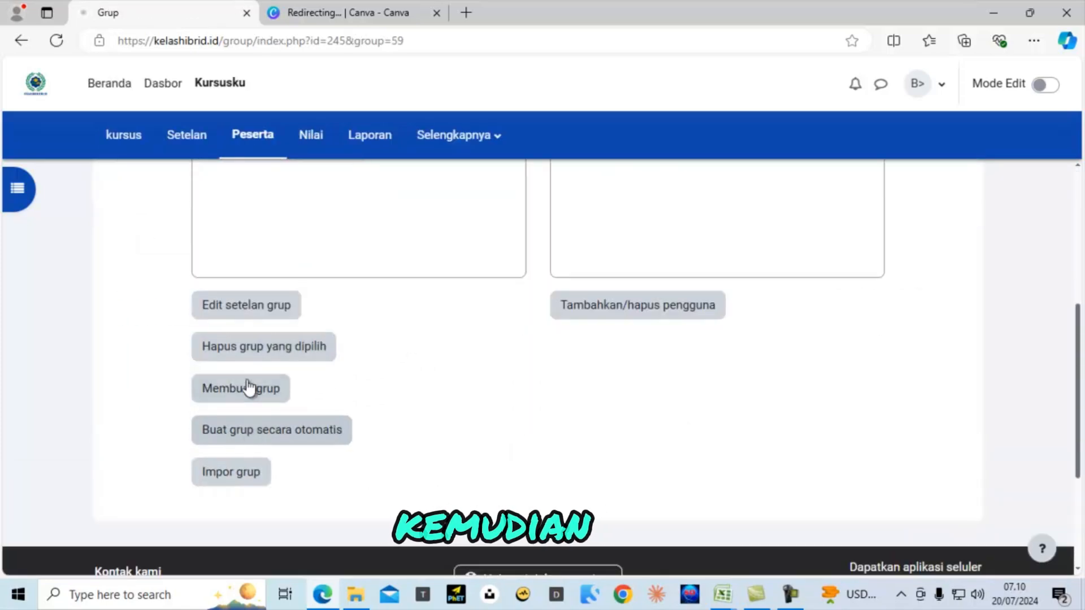
left_click(248, 390)
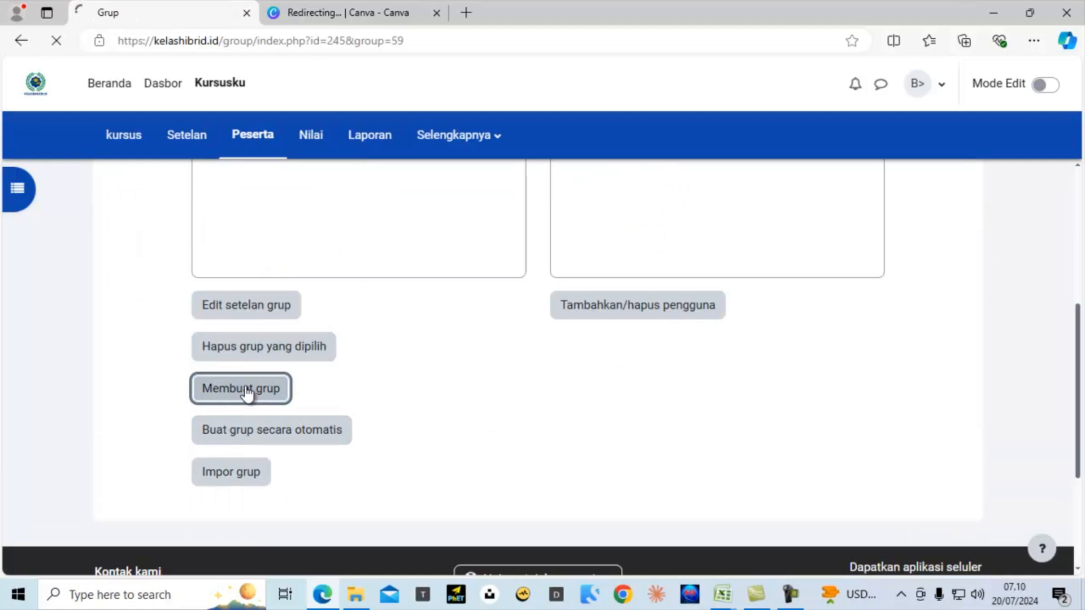
left_click(383, 338)
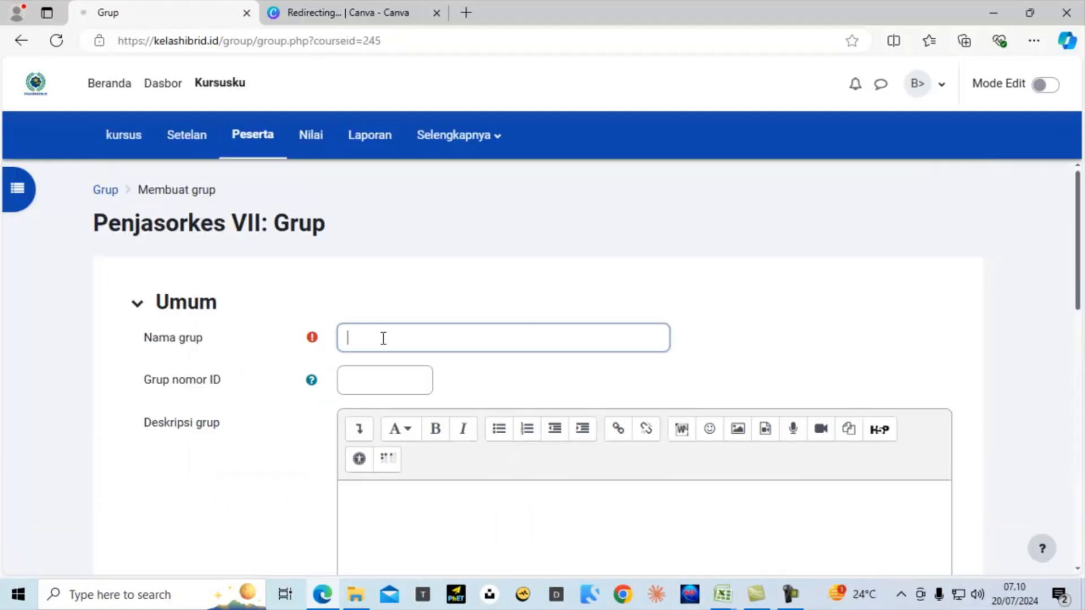
type("Kelas 7")
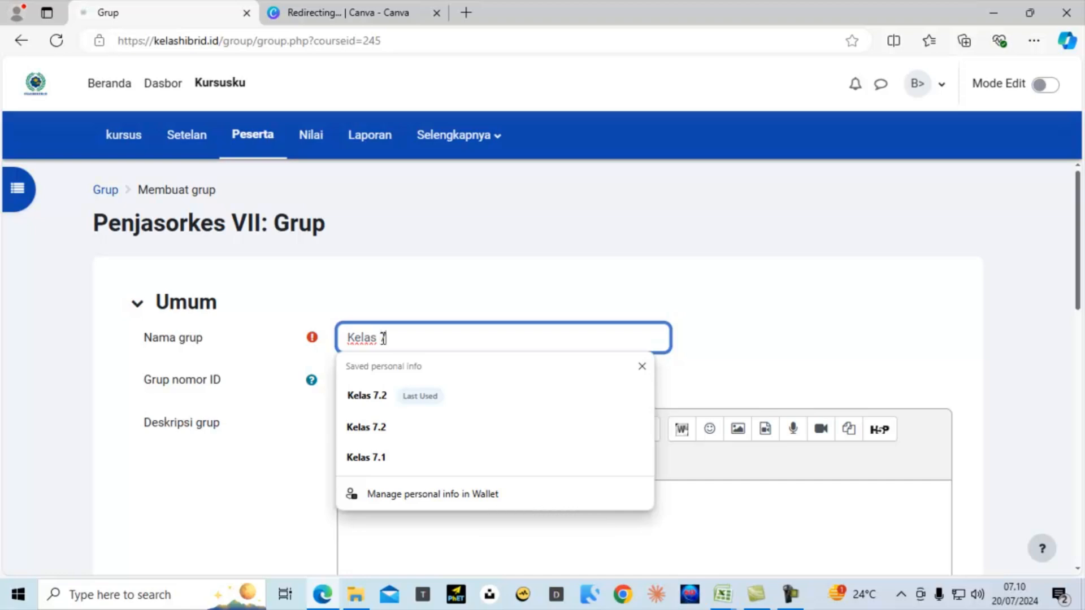
type(".3")
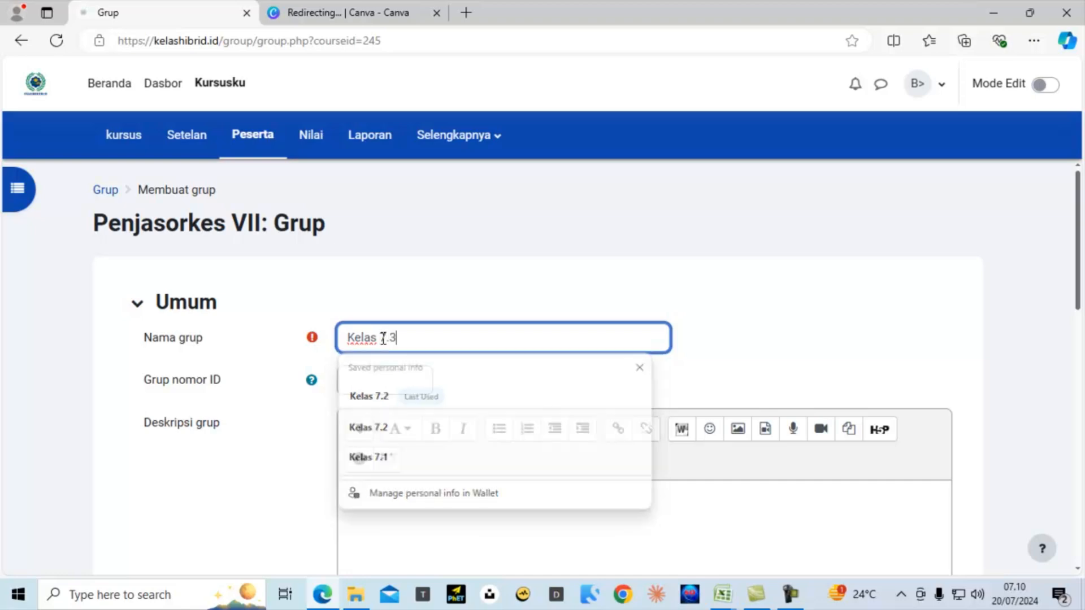
scroll(423, 415, "down", 10)
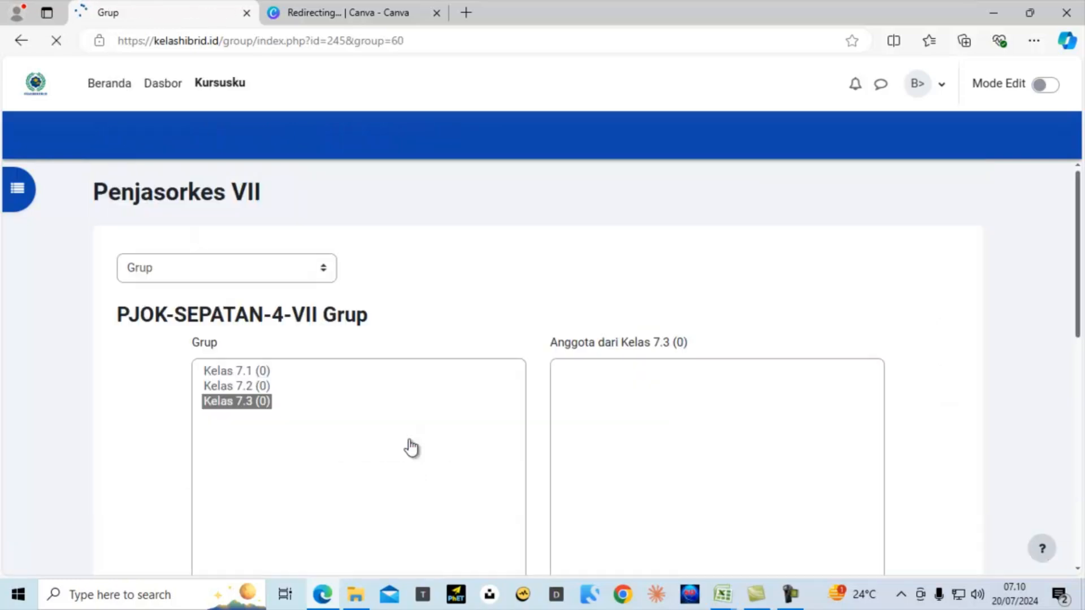
- Add a group named "Kelas 7.4" to the course and save it
scroll(411, 447, "down", 5)
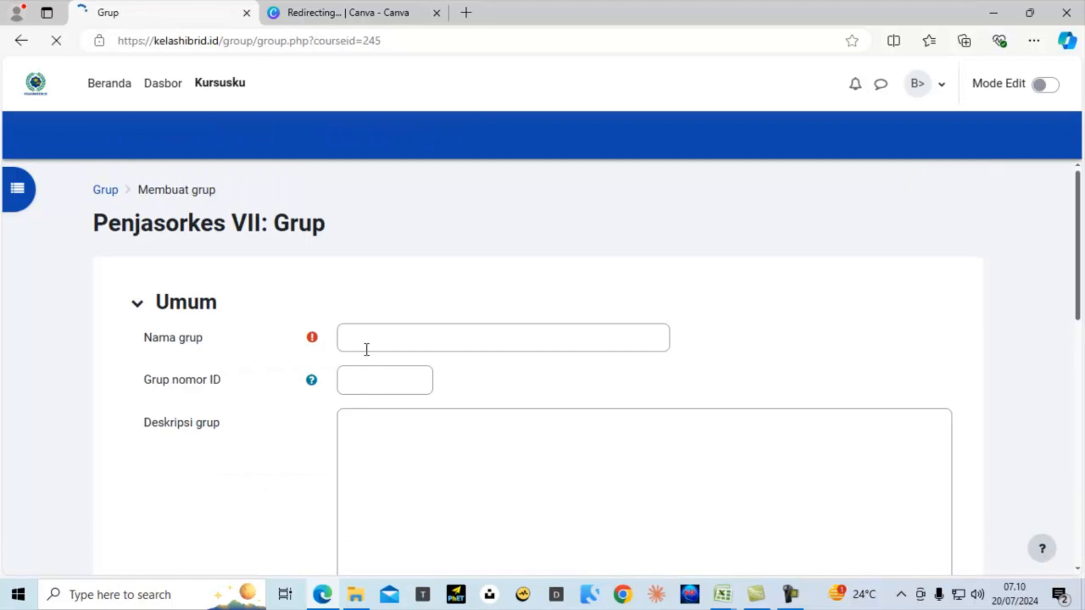
left_click(383, 336)
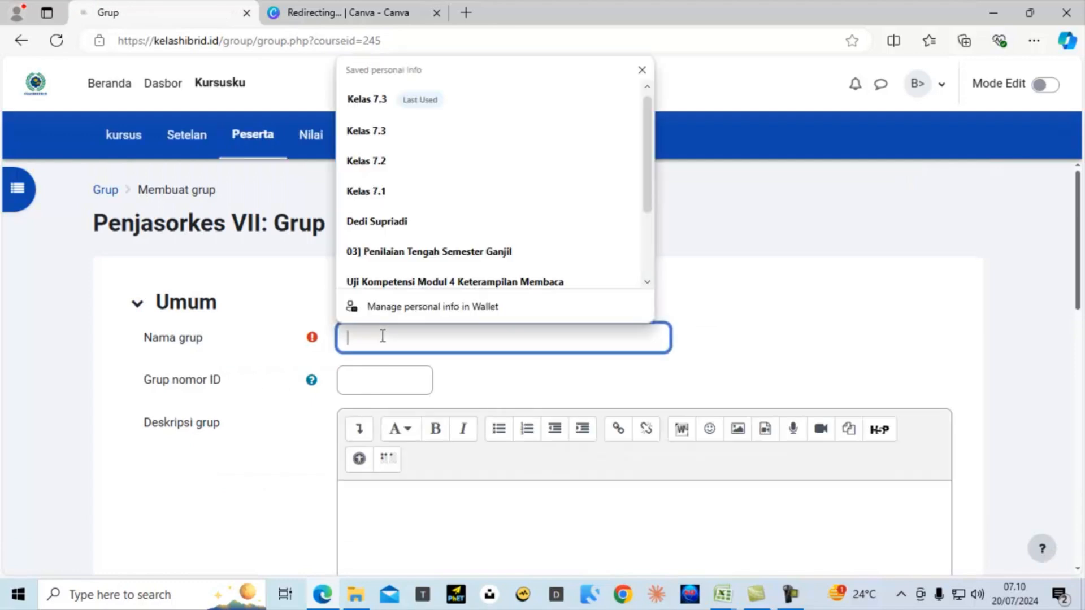
type("Kelas")
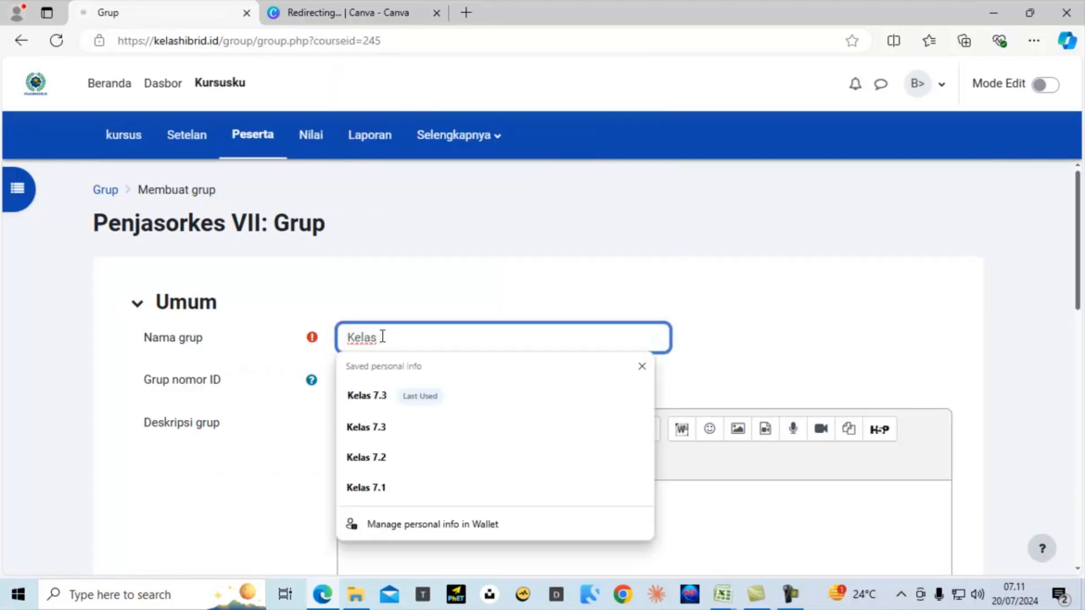
type(" 7.4")
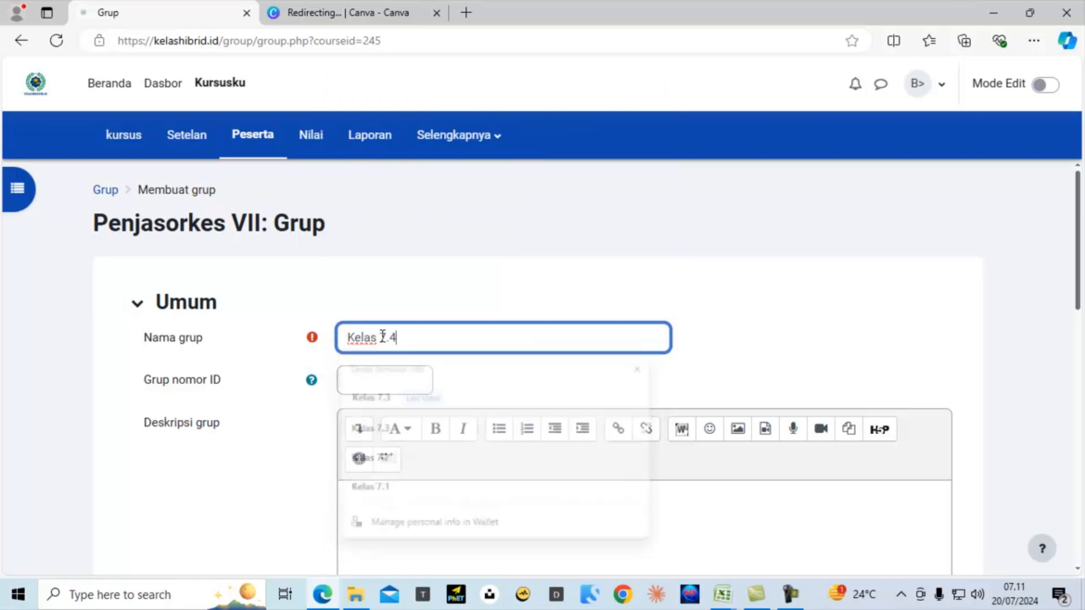
scroll(381, 350, "down", 8)
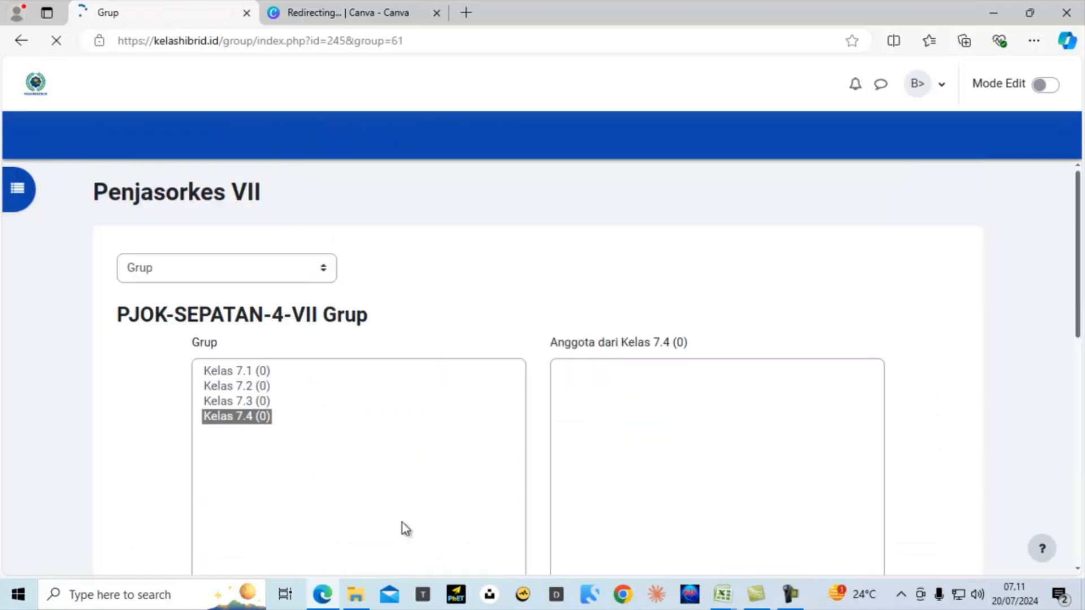
- Add a group named "Kelas 7.5" to the course's group list and save it
scroll(310, 458, "down", 3)
scroll(286, 485, "down", 3)
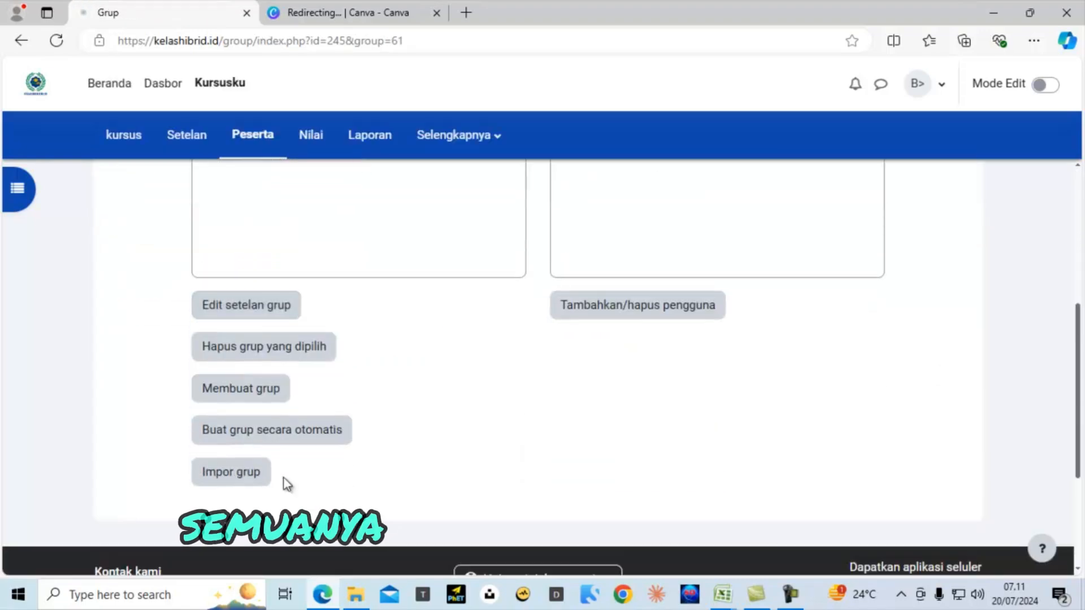
left_click(243, 390)
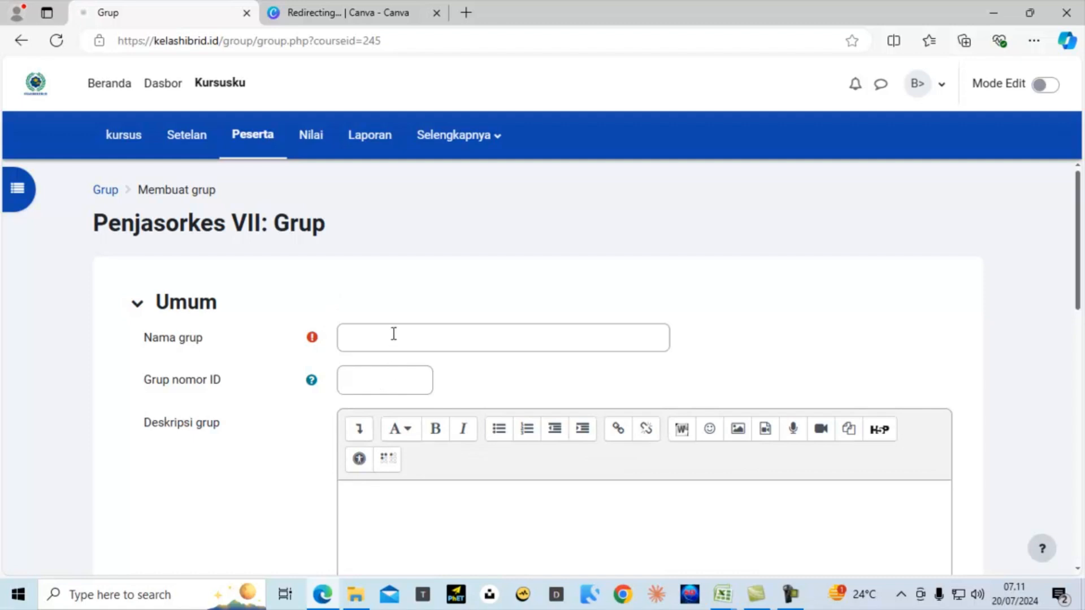
left_click(395, 332)
type("K")
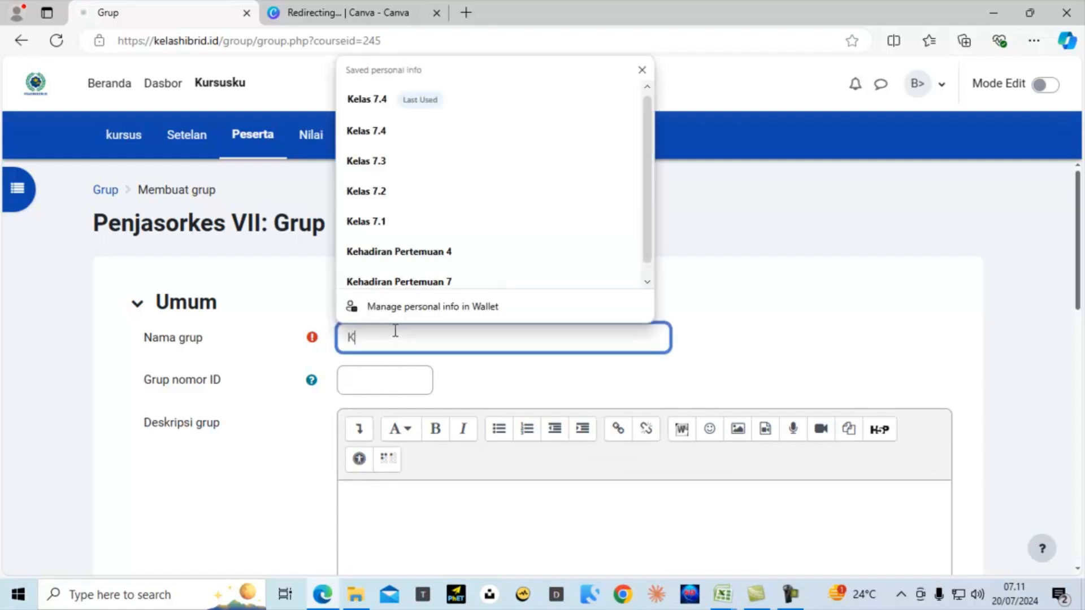
type("elas")
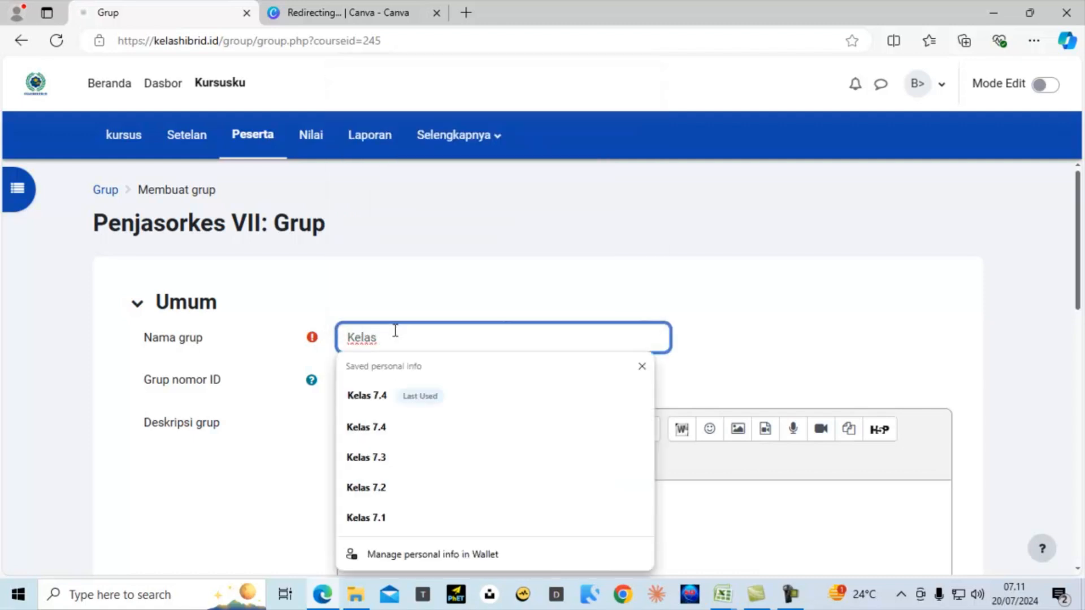
type(" 7.6")
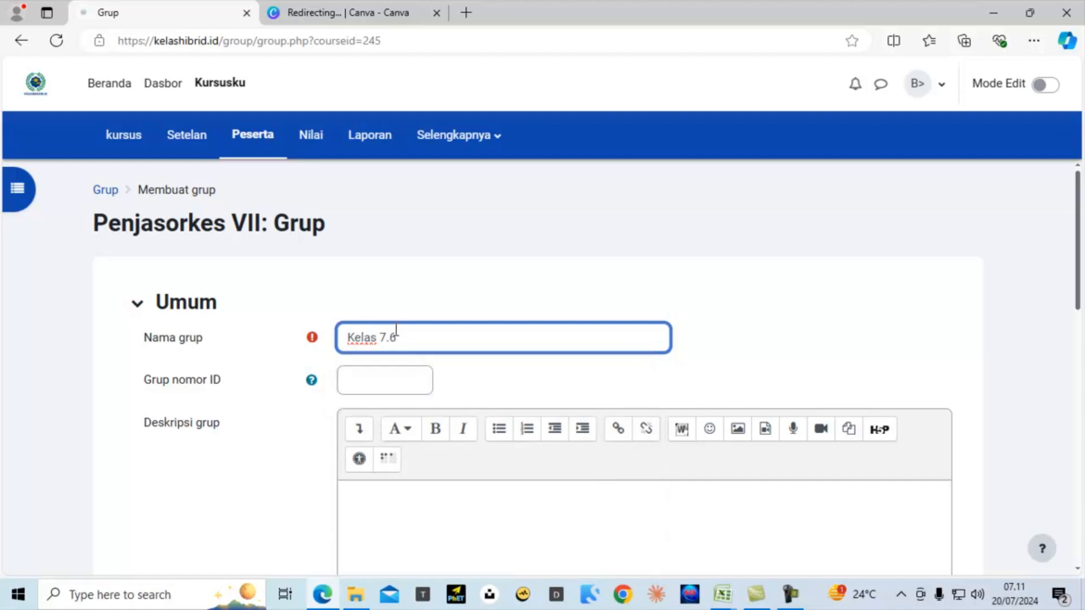
key("BackSpace")
type("5")
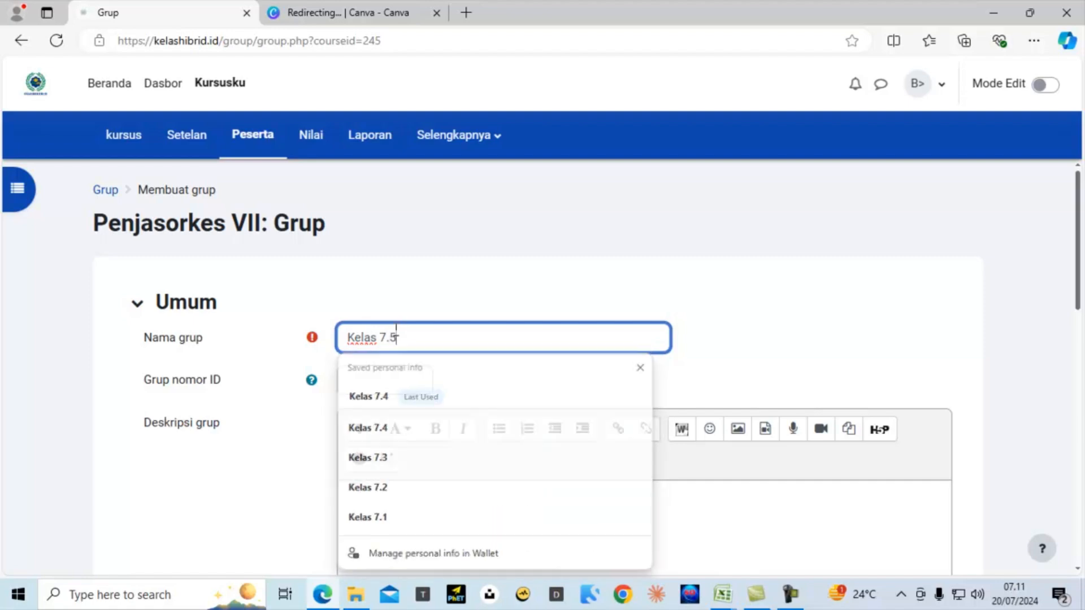
scroll(407, 473, "down", 8)
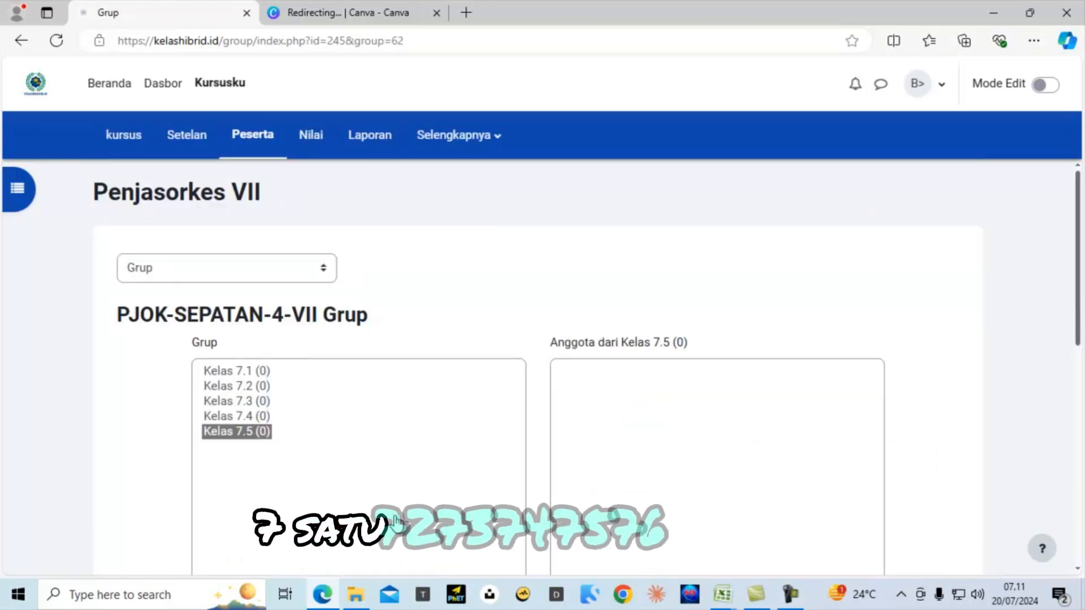
- Create and save a group named "Kelas 7.6" in the Penjasorkes VII course
scroll(354, 478, "down", 5)
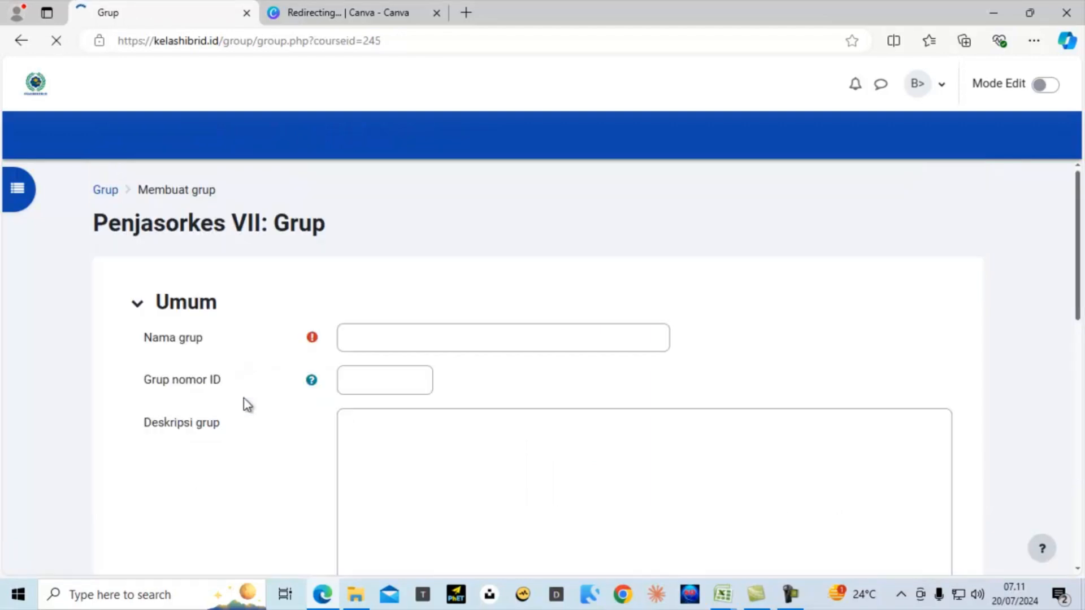
left_click(354, 337)
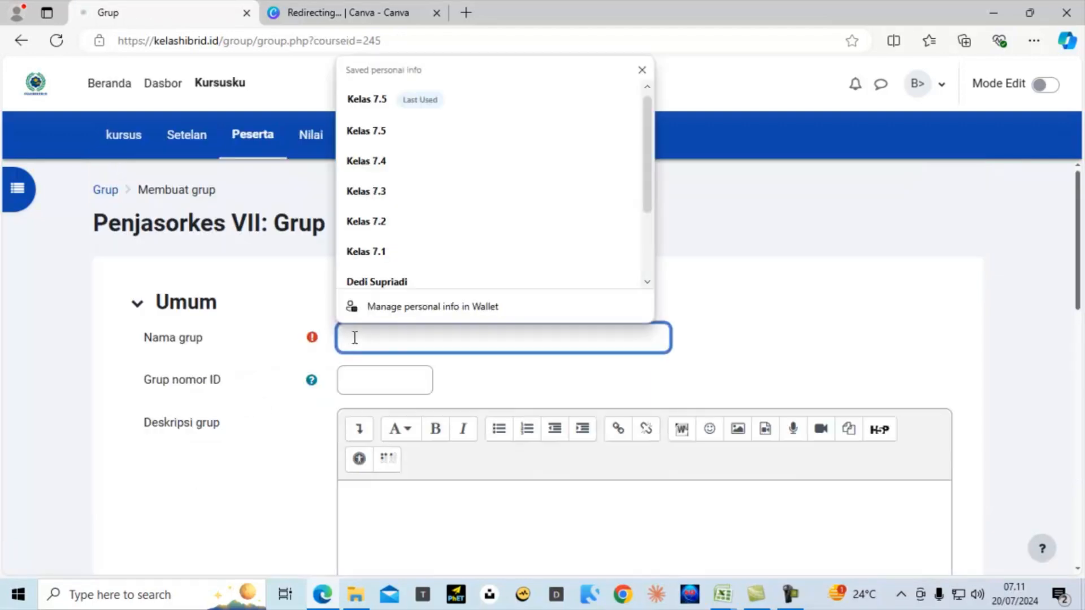
type("Kelas")
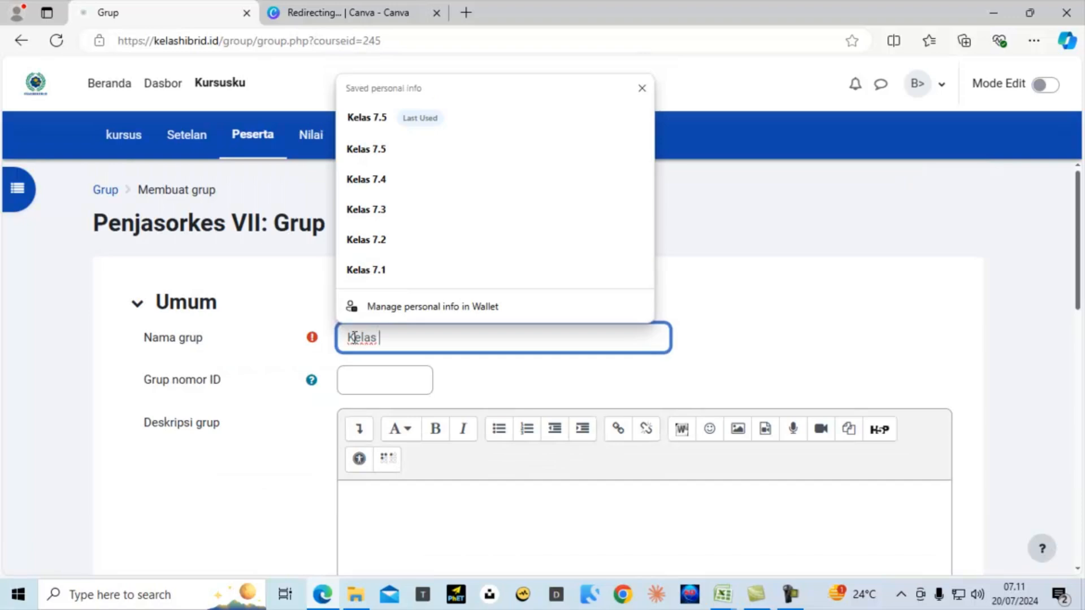
type(" 7.6")
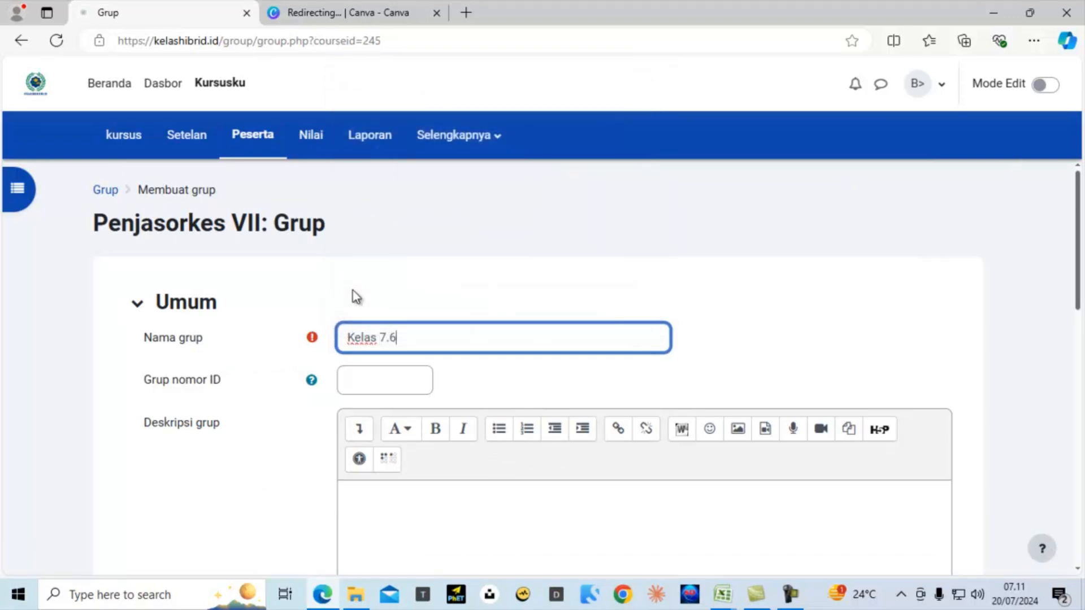
scroll(412, 485, "down", 8)
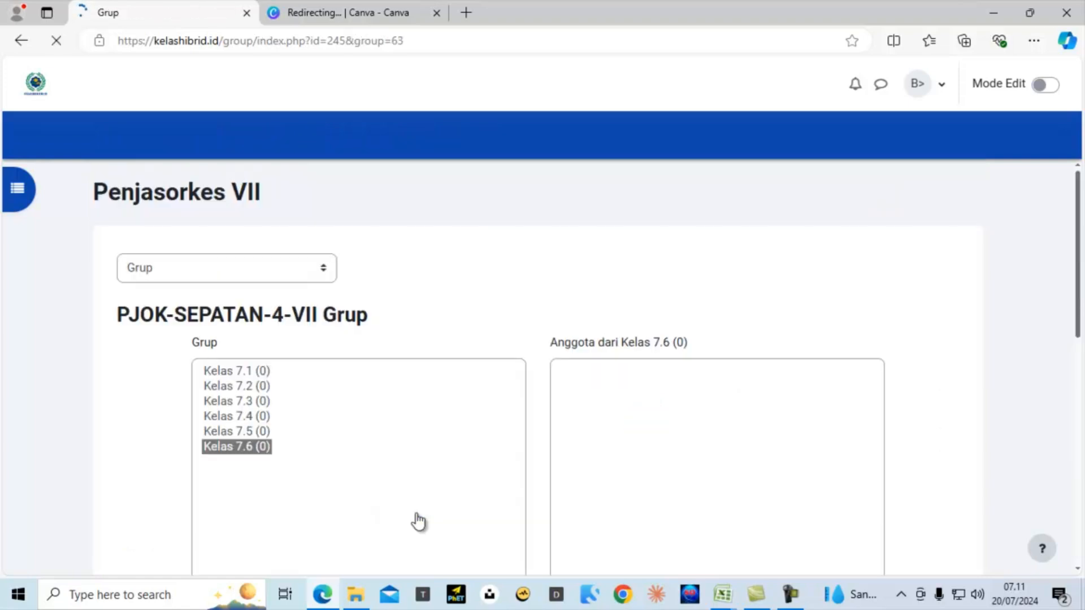
- Add one more course group named "Kelas 7.7" and save it
scroll(367, 459, "down", 4)
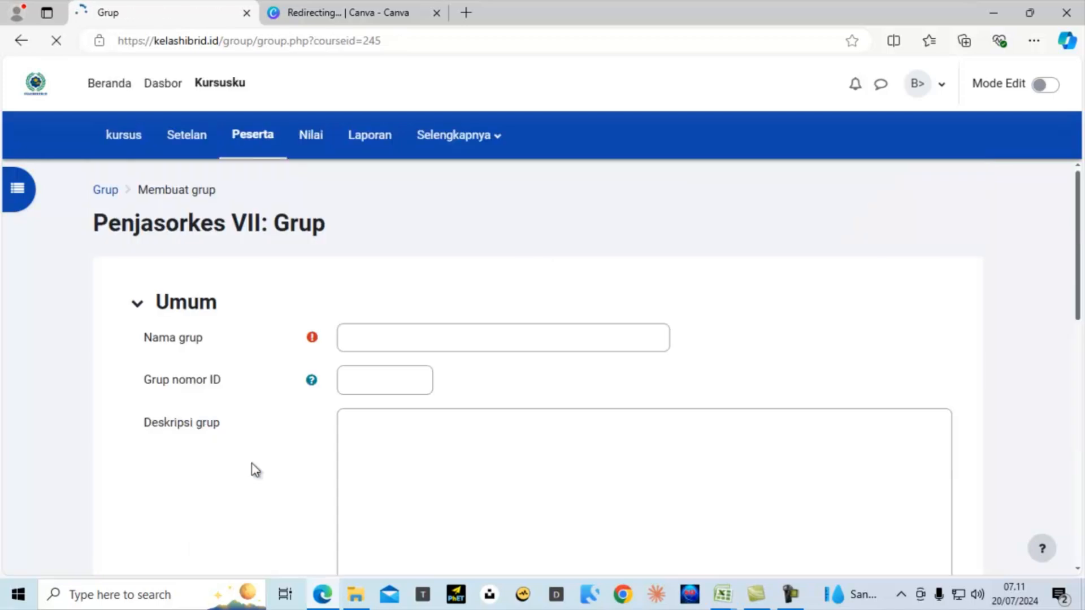
left_click(428, 338)
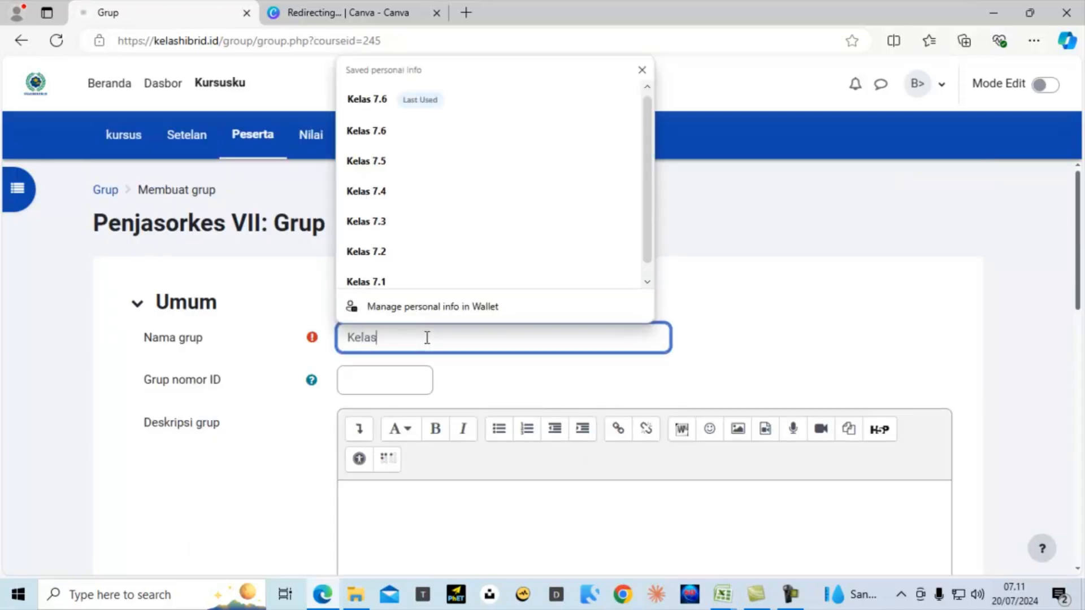
type("Kelas 7.7")
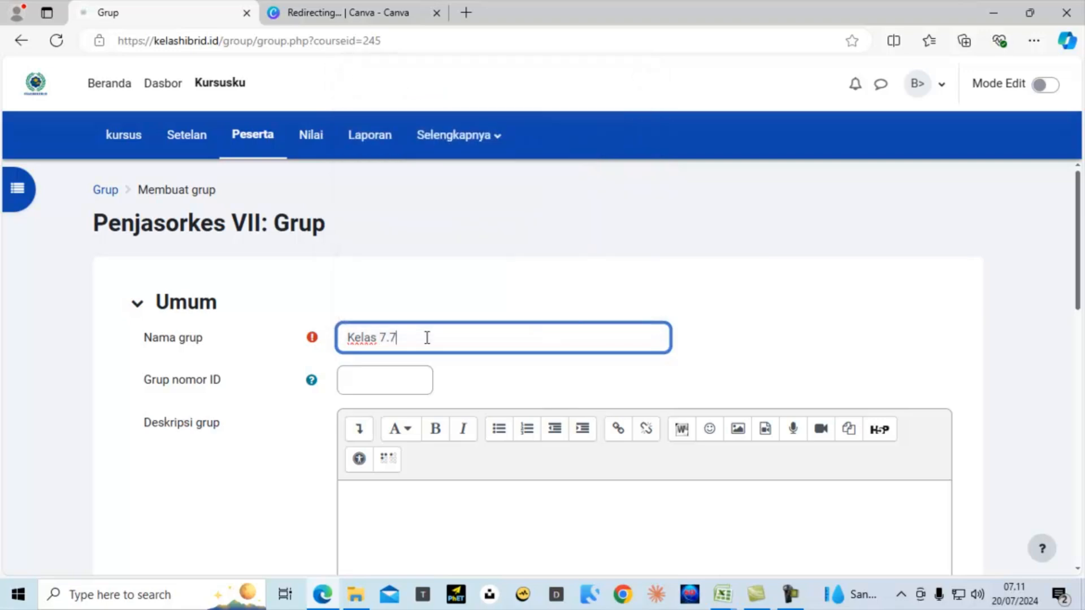
scroll(427, 338, "down", 10)
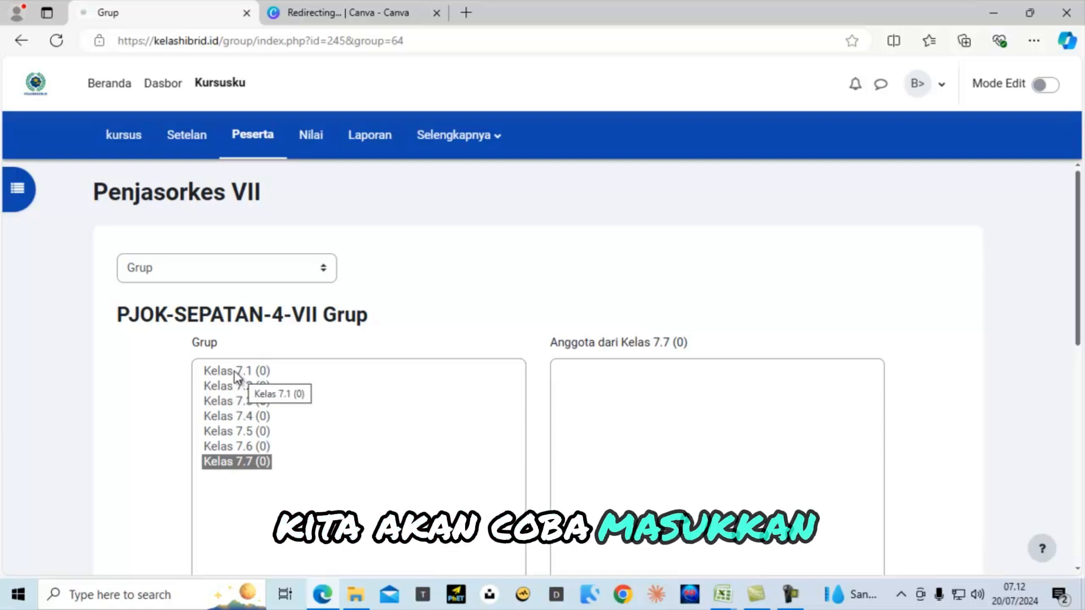
- Open the add/remove users page for the group Kelas 7.1
left_click_drag(236, 371, 236, 370)
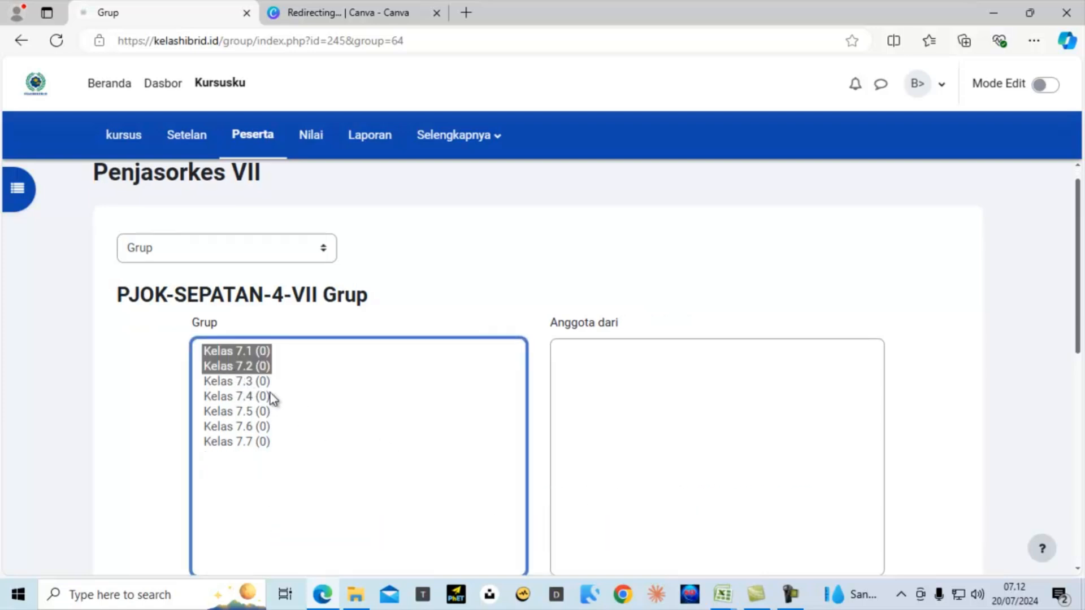
left_click(235, 353)
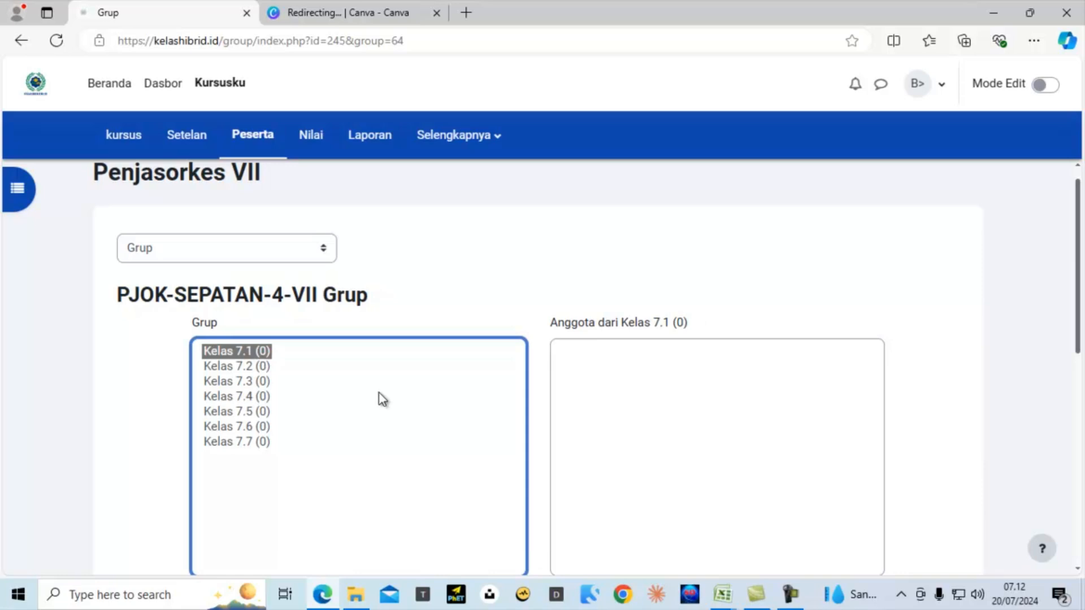
scroll(379, 396, "down", 3)
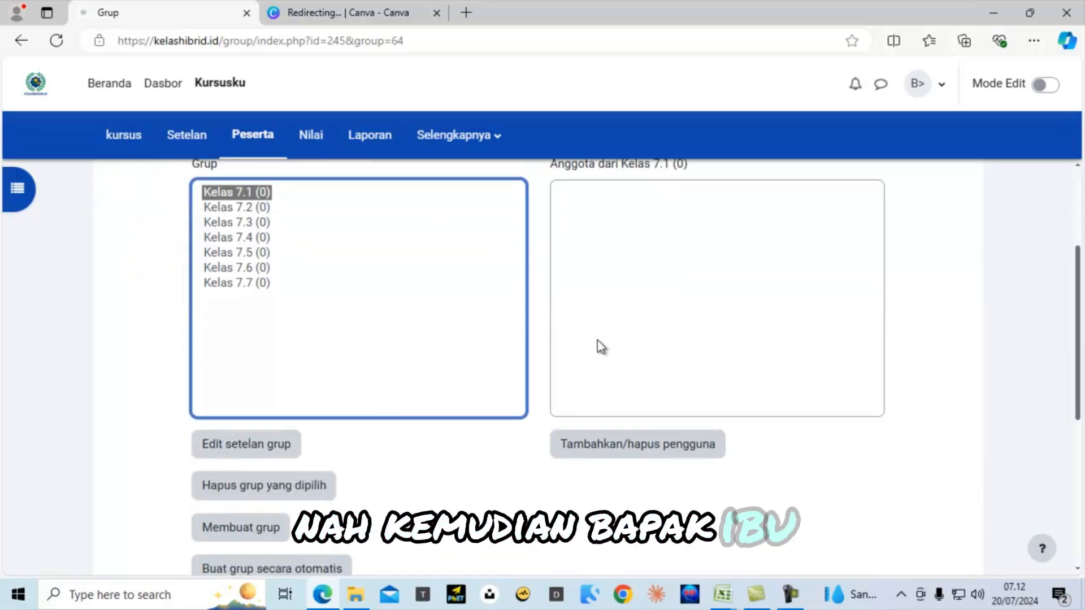
scroll(598, 345, "up", 2)
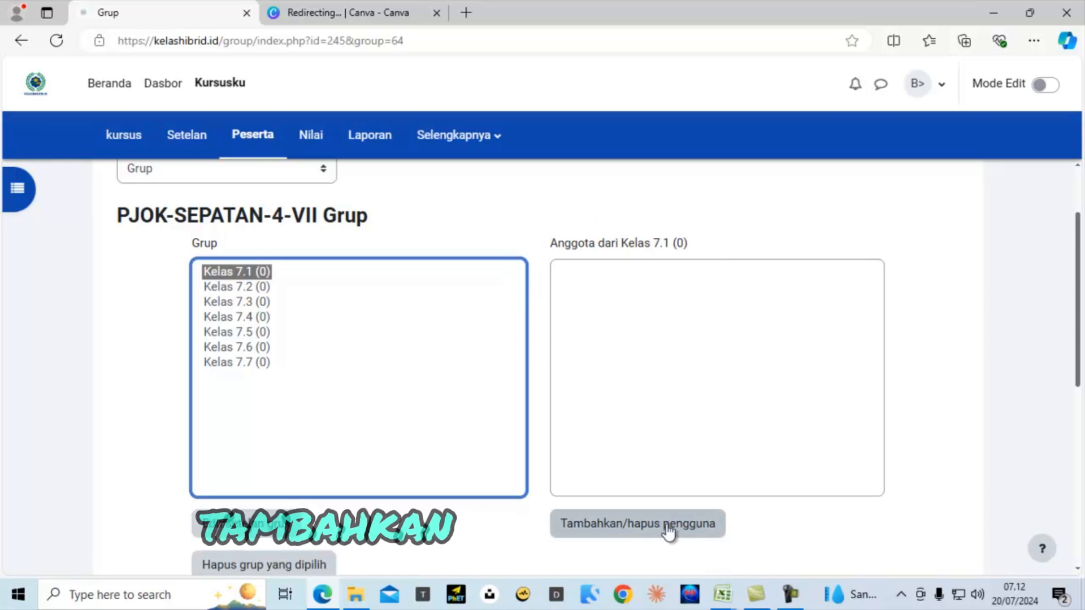
left_click(666, 527)
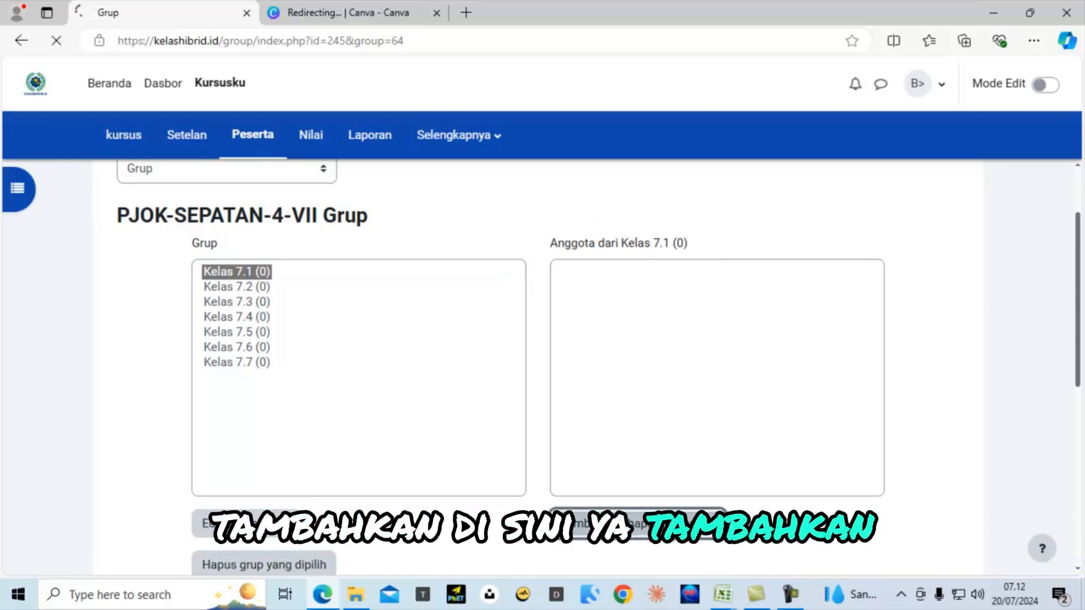
scroll(690, 435, "down", 4)
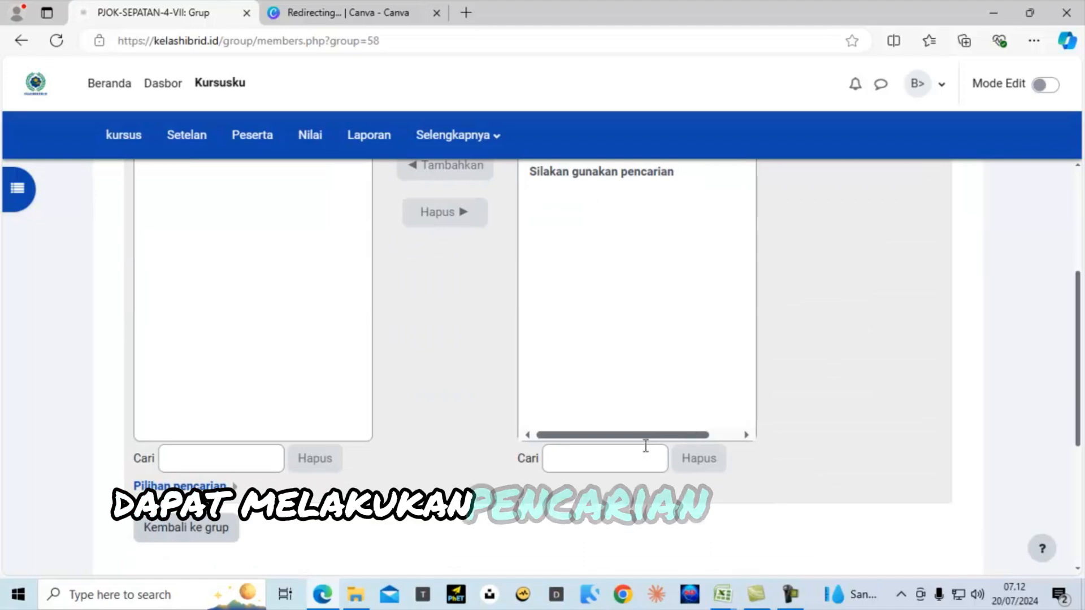
scroll(604, 472, "up", 1)
scroll(605, 479, "down", 3)
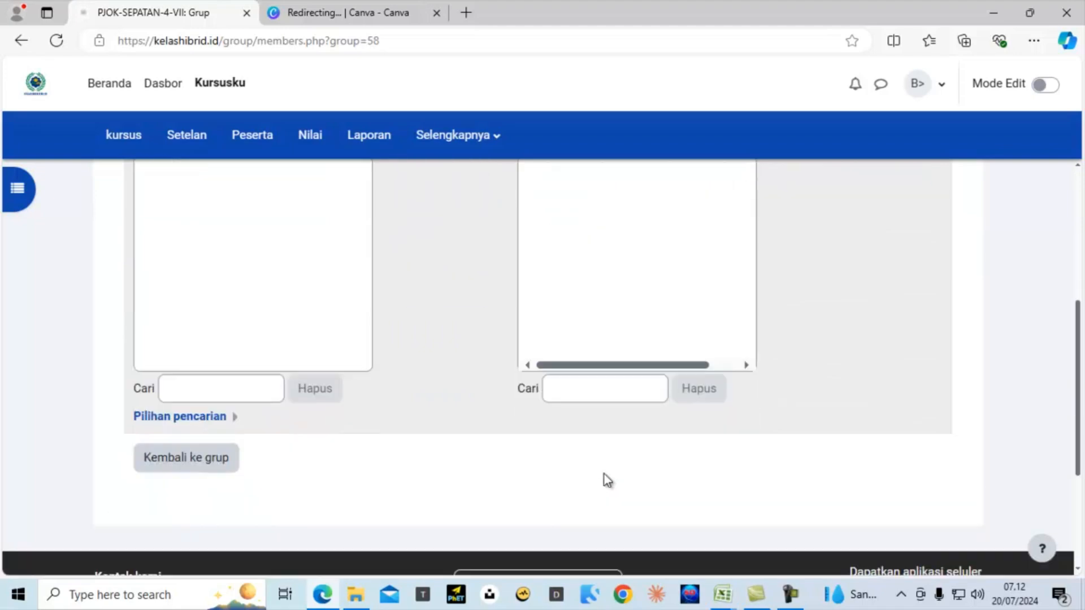
left_click(618, 385)
left_click(619, 384)
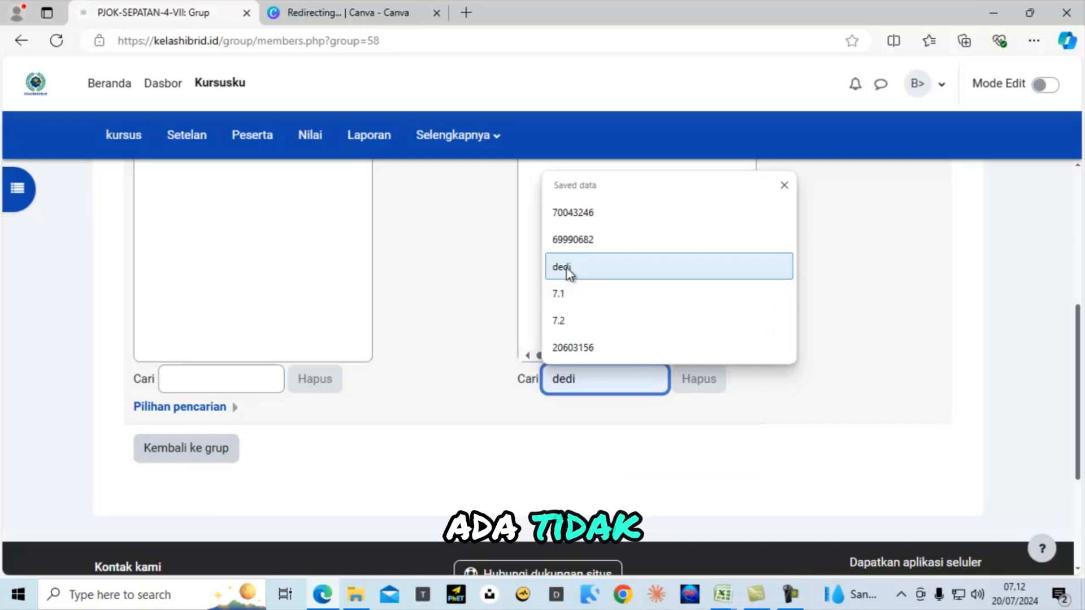
left_click(568, 268)
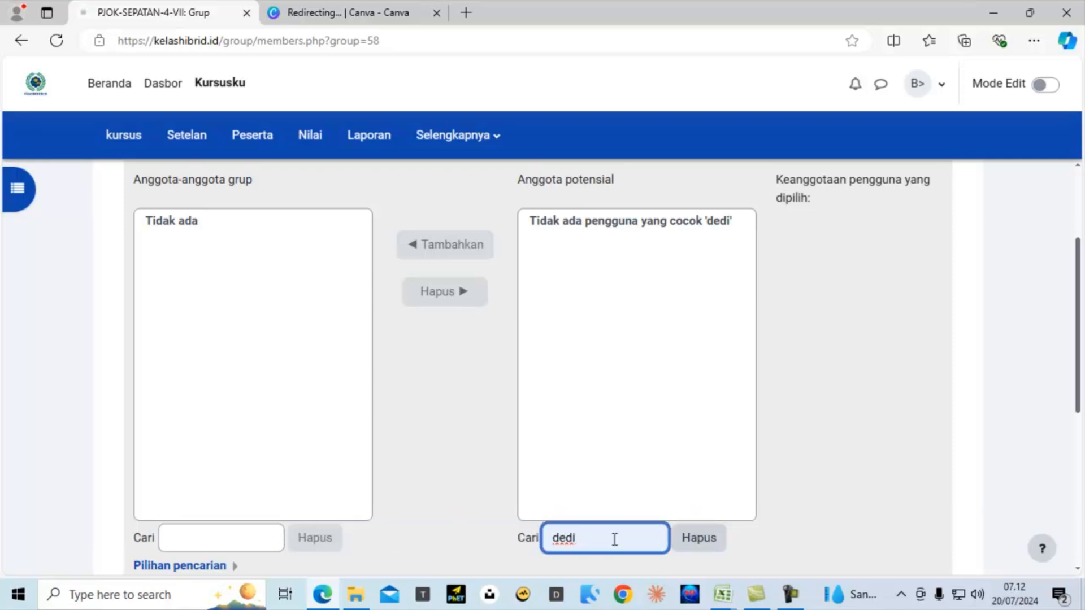
key("BackSpace")
key("BackSpace")
key("BackSpace")
key("BackSpace")
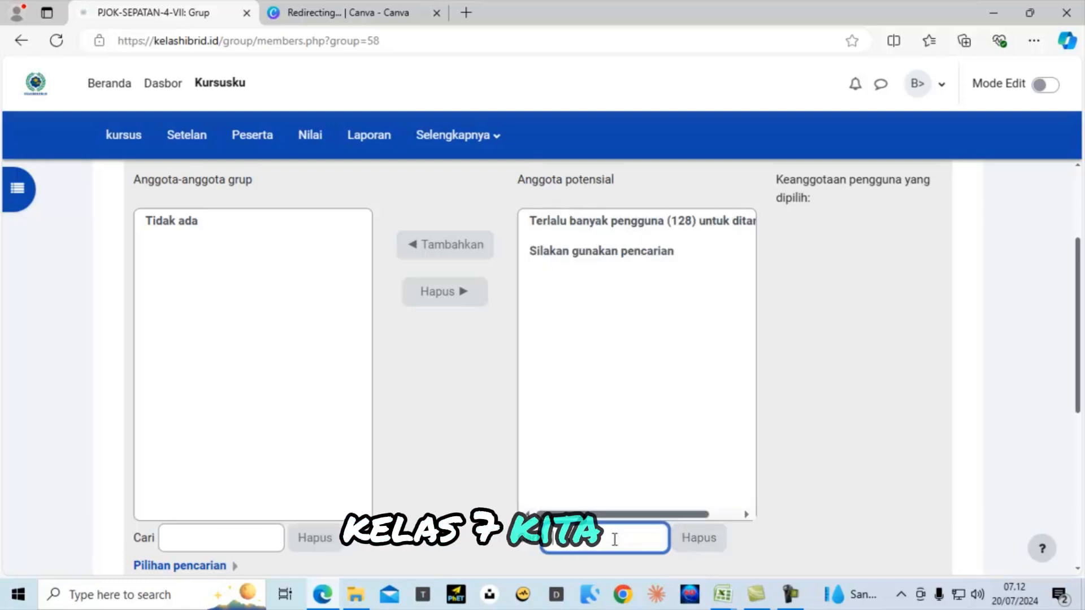
- Search the potential members for "7.1" and look through the matching students
type("7.1")
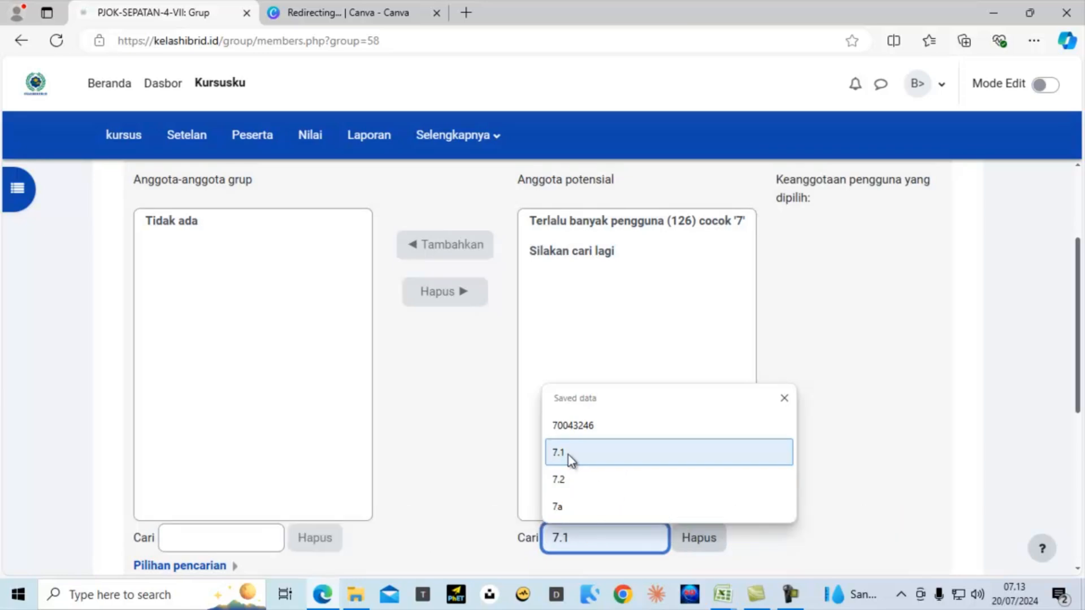
left_click(568, 456)
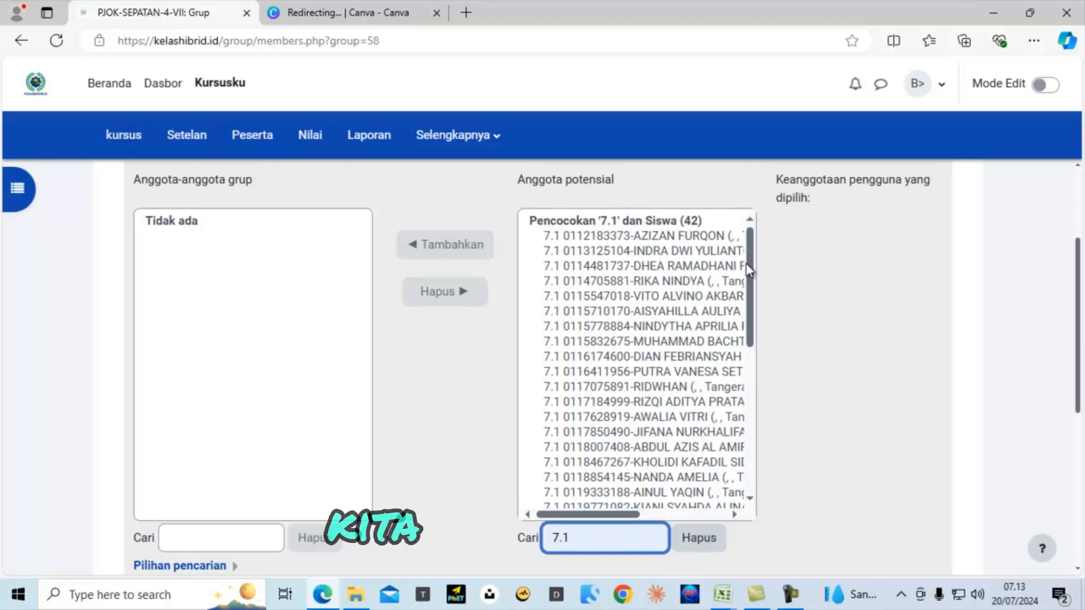
left_click_drag(750, 251, 771, 444)
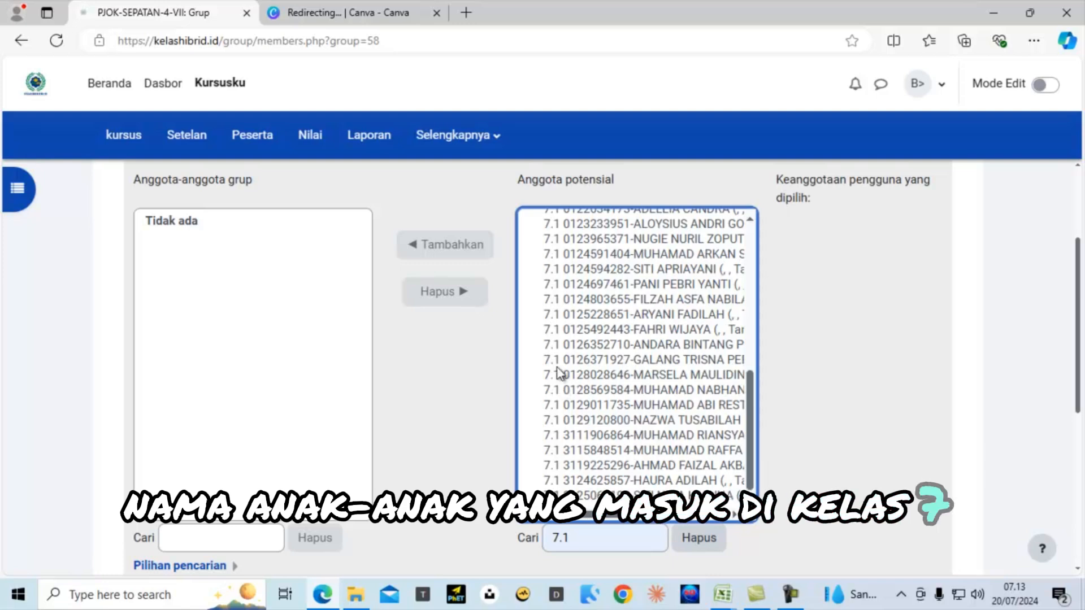
scroll(589, 439, "up", 6)
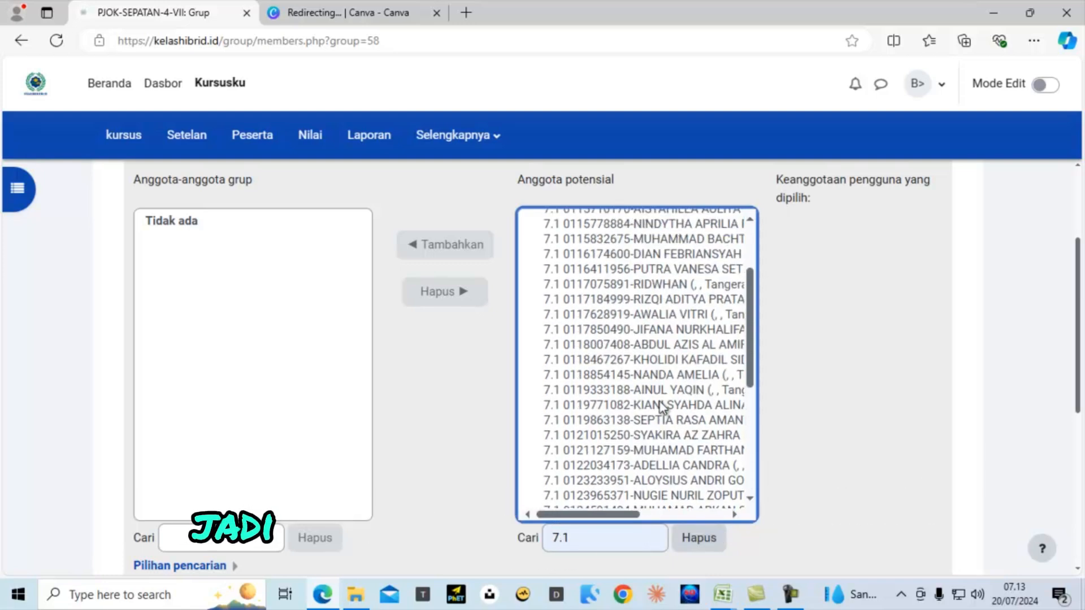
scroll(564, 249, "up", 3)
- Select all students matching 7.1 in the potential members list and add them to the group Kelas 7.1
left_click(563, 242)
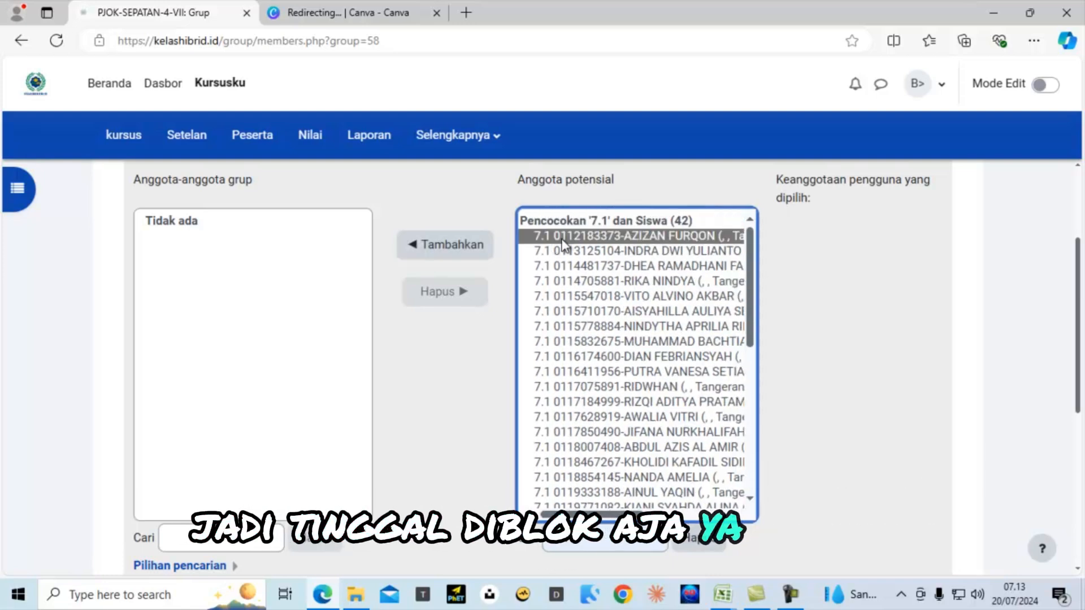
key("shift+Down")
key("shift+Down")
key("shift+Down")
key("shift+Down")
key("shift+Down")
key("shift+Down")
key("shift+Down")
key("shift+Down")
key("shift+Down")
key("shift+Down")
key("shift+Down")
key("shift+Down")
key("shift+Down")
key("shift+Down")
key("shift+Down")
key("shift+Down")
key("shift+Down")
key("shift+Down")
key("shift+Down")
key("shift+Down")
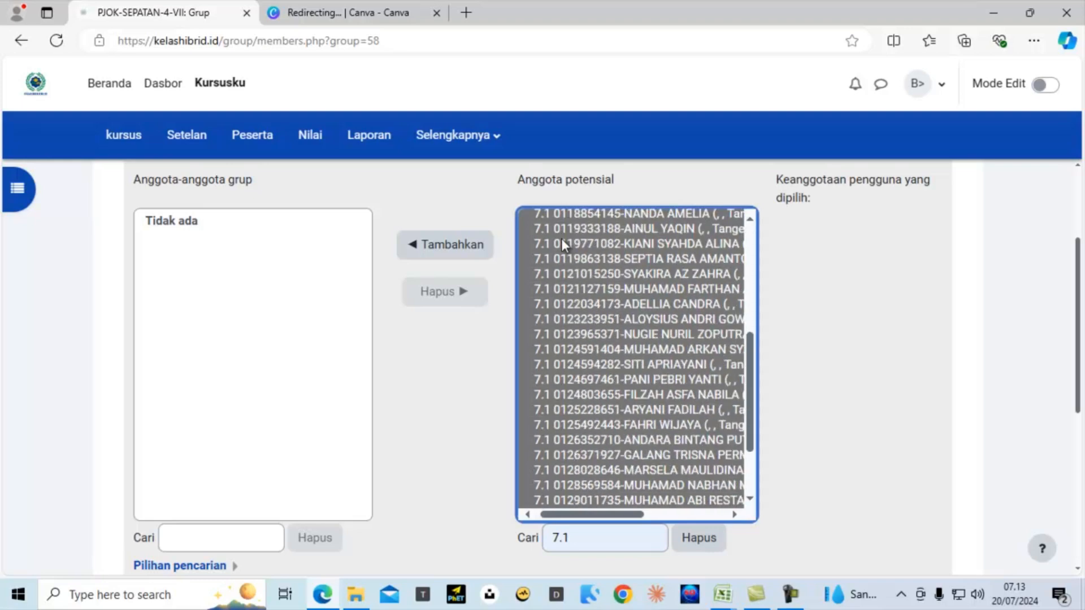
key("shift+Down")
key("shift+Down")
key("shift+Down")
key("shift+Down")
key("shift+Down")
key("shift+Down")
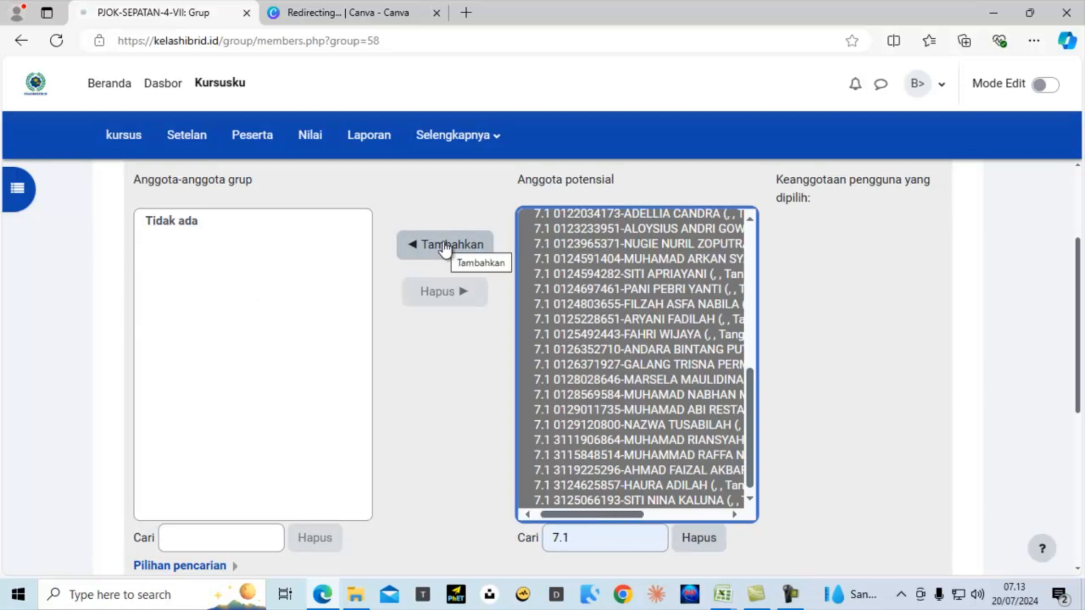
left_click(446, 246)
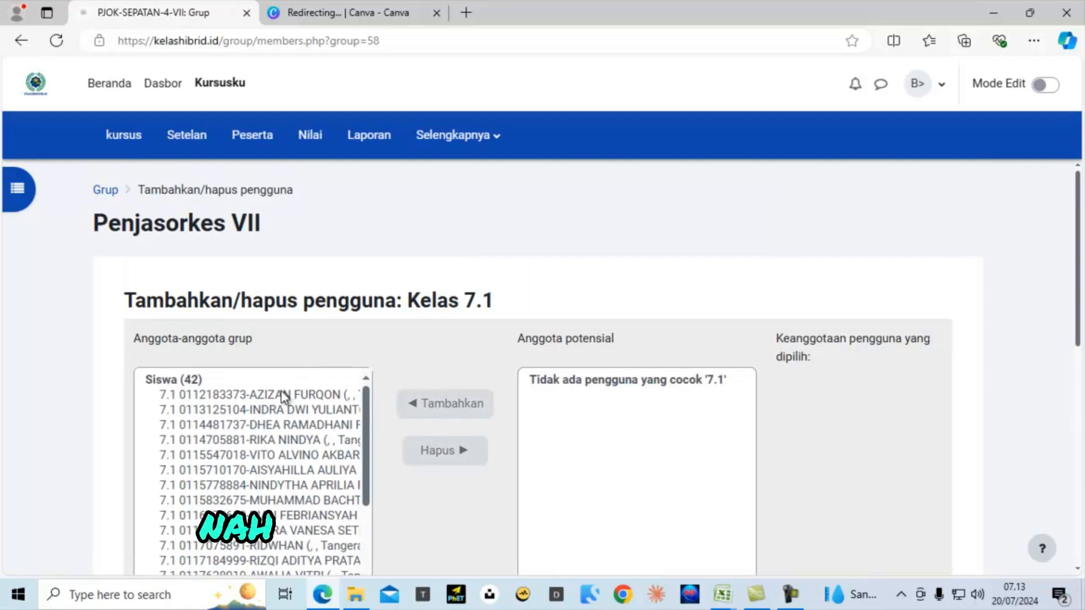
- Check the member list of Kelas 7.1 and return to the course's group overview
scroll(284, 397, "down", 3)
scroll(110, 396, "down", 8)
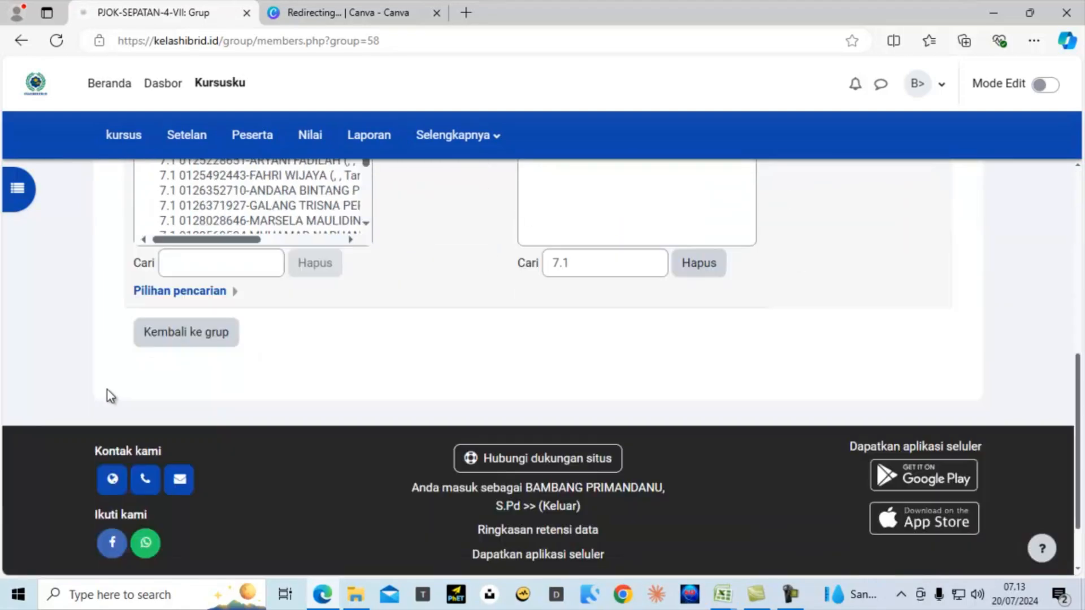
scroll(107, 390, "down", 1)
scroll(108, 389, "up", 2)
left_click(194, 368)
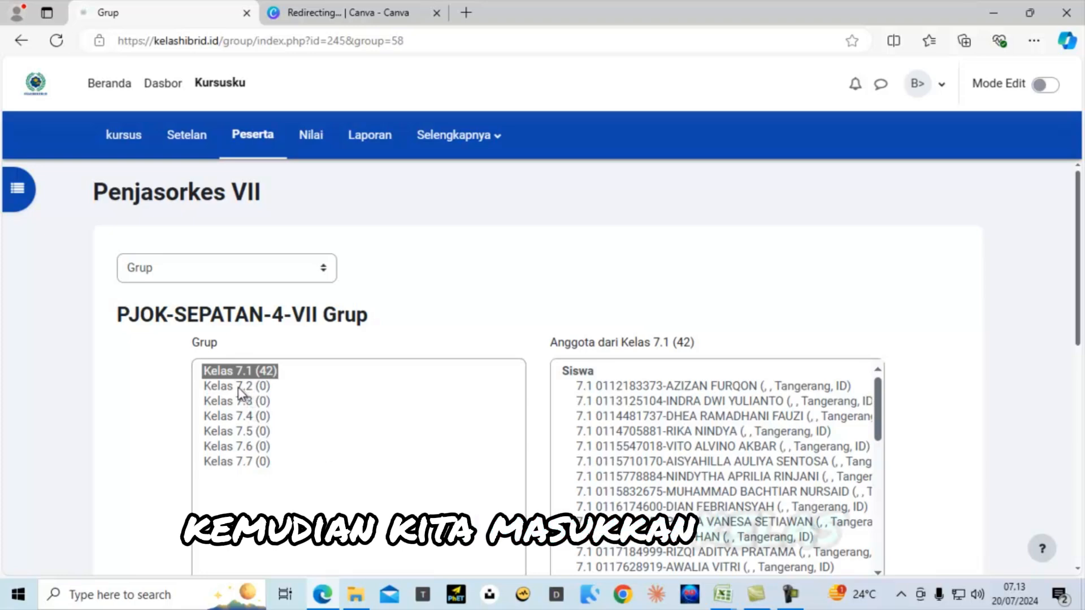
- Select only the group Kelas 7.2 and open its add/remove users page
left_click_drag(238, 386, 238, 386)
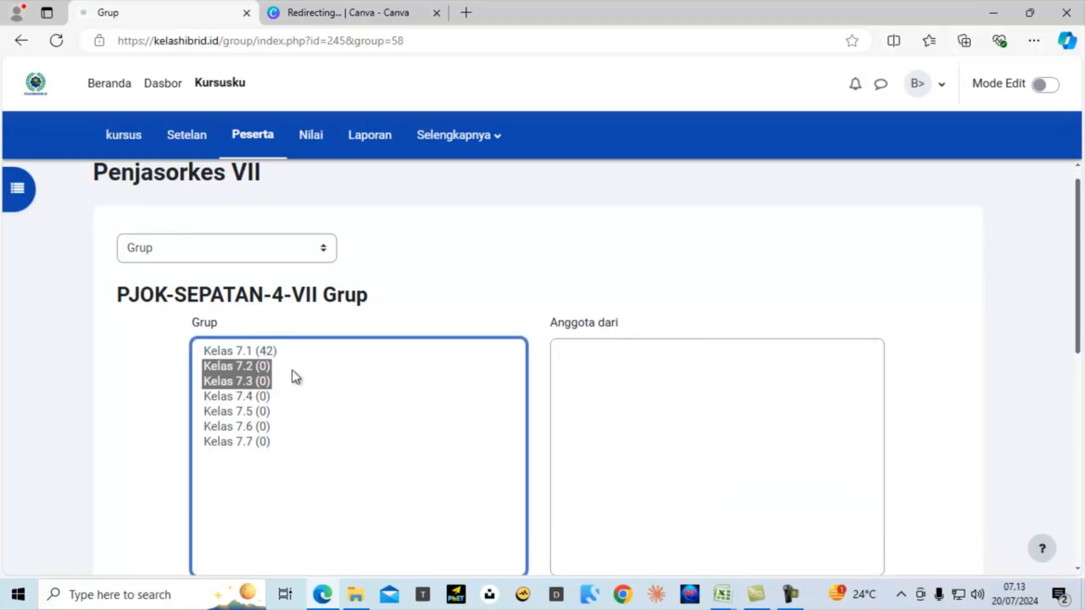
left_click(247, 355)
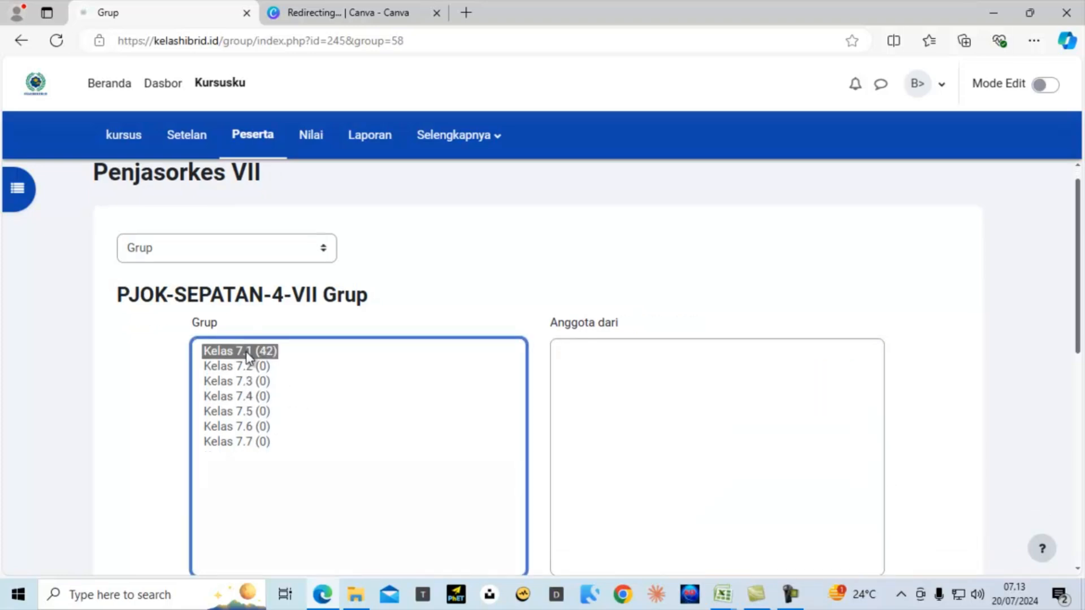
left_click(243, 370)
scroll(679, 441, "down", 4)
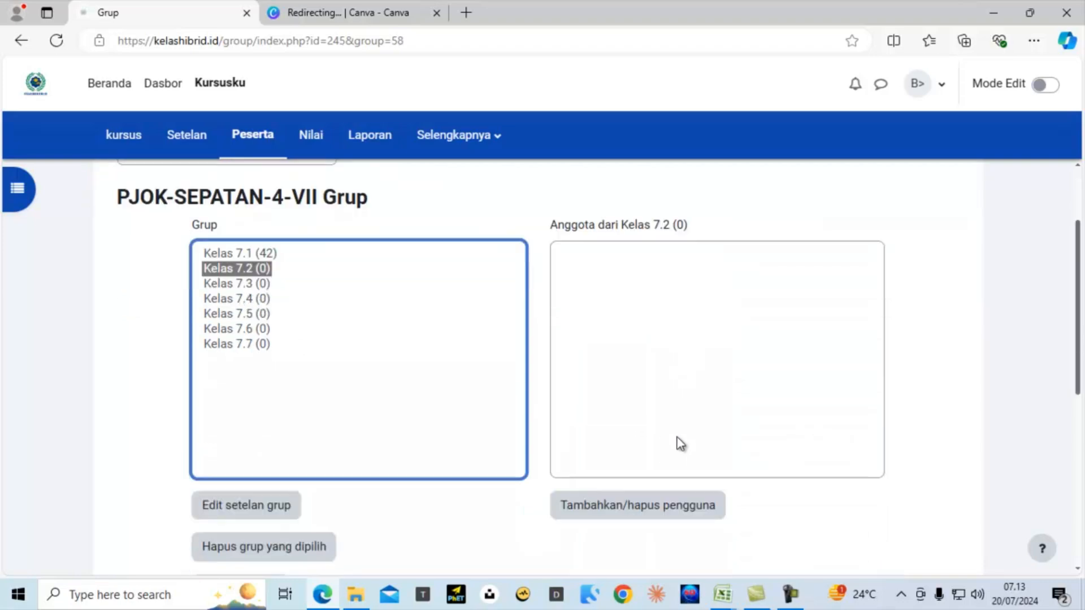
left_click(656, 368)
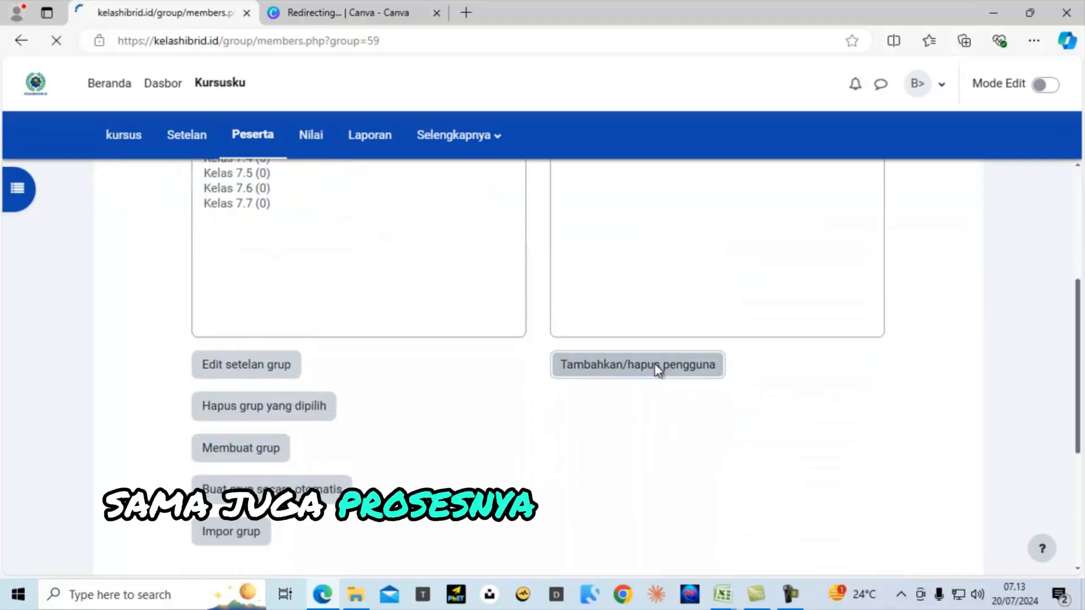
- Search the potential members of Kelas 7.2 for "7.2"
scroll(649, 407, "down", 4)
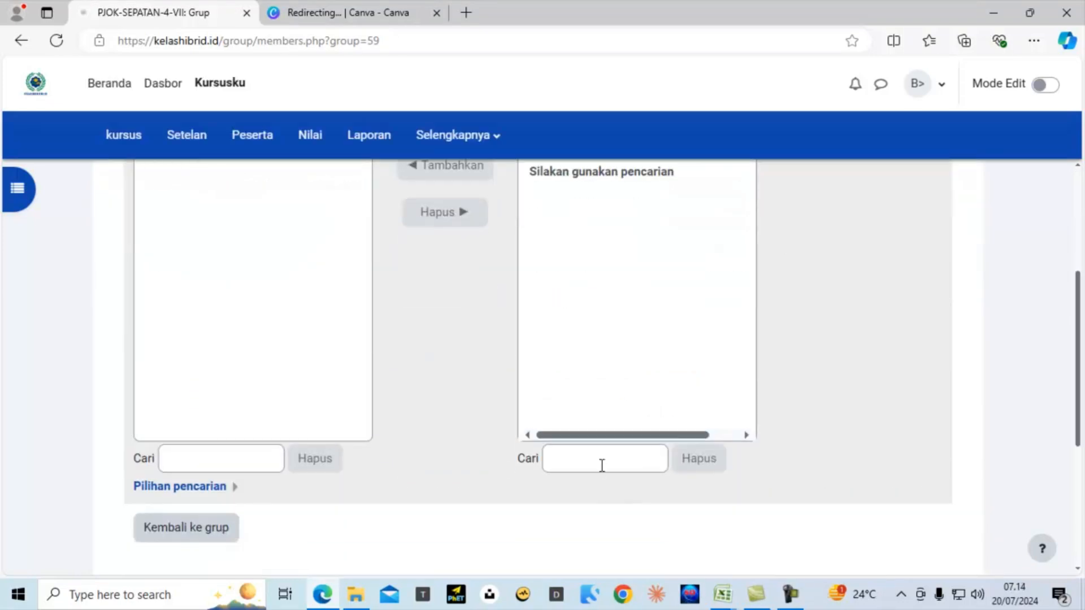
left_click(602, 466)
type("7.")
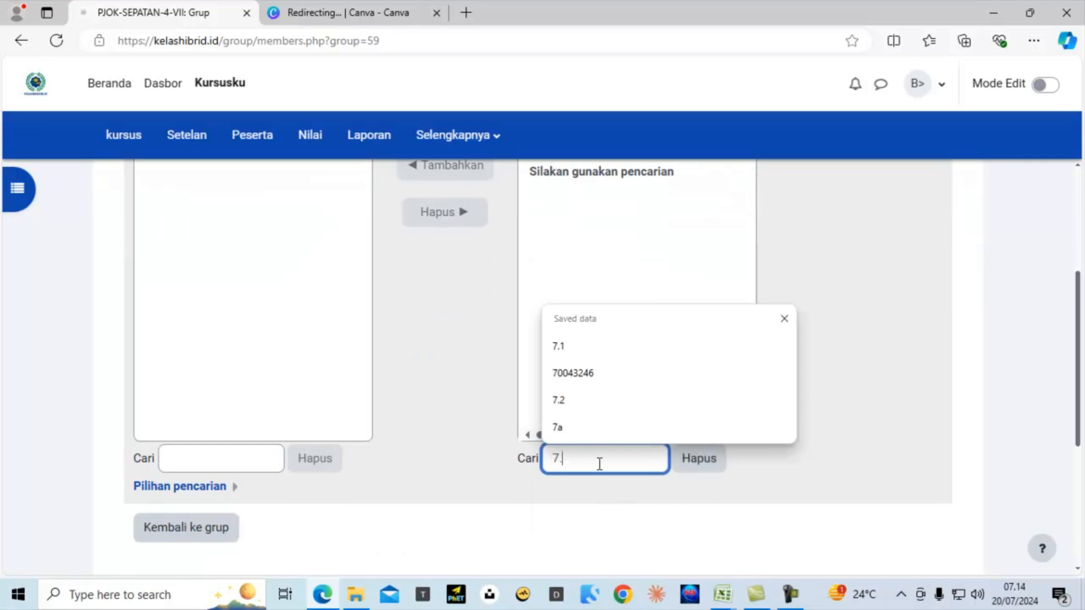
type("2")
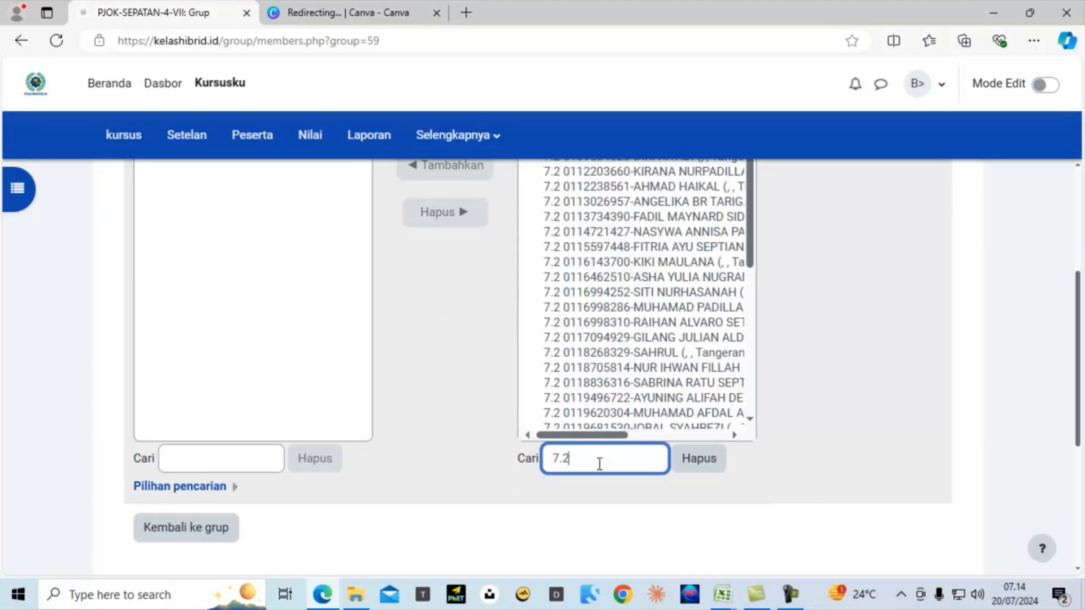
scroll(582, 328, "up", 3)
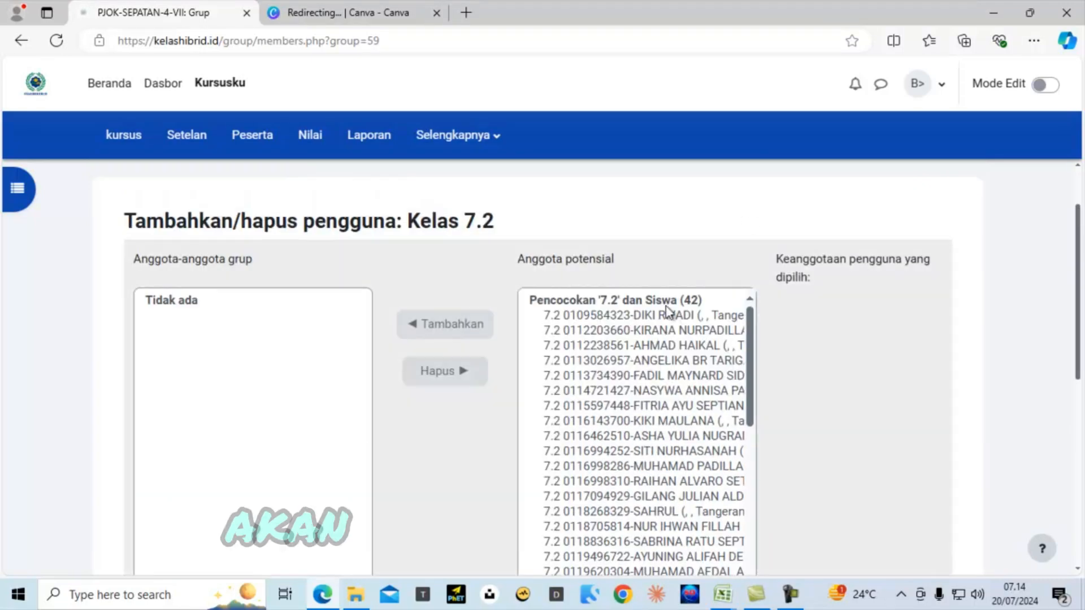
- Select all students matching 7.2 in the potential members list and add them to the group Kelas 7.2
left_click(574, 315)
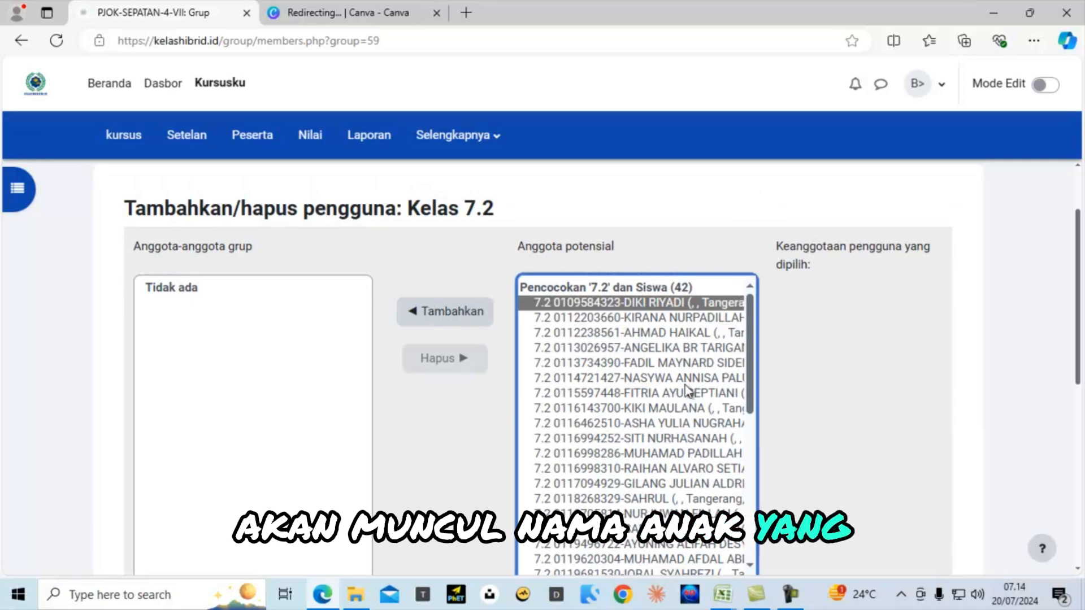
key("shift+Down")
key("shift+Down")
key("shift+Down")
key("shift+Down")
key("shift+Down")
key("shift+Down")
key("shift+Down")
key("shift+Down")
key("shift+Down")
key("shift+Down")
key("shift+Down")
key("shift+Down")
key("shift+Down")
key("shift+Down")
key("shift+Down")
key("shift+Down")
key("shift+Down")
key("shift+Down")
key("shift+Down")
key("shift+Down")
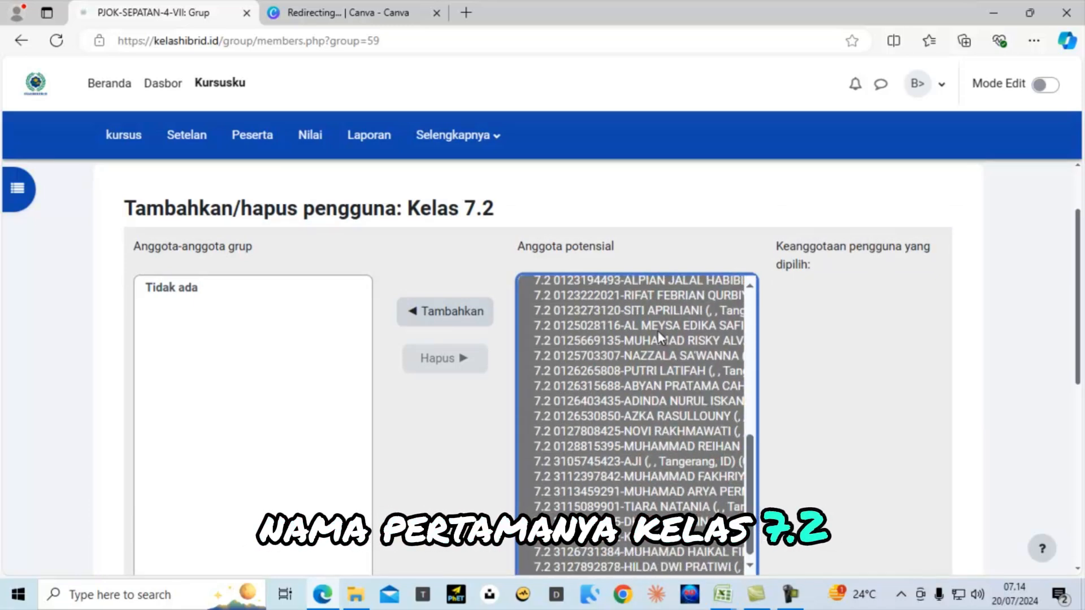
left_click(459, 315)
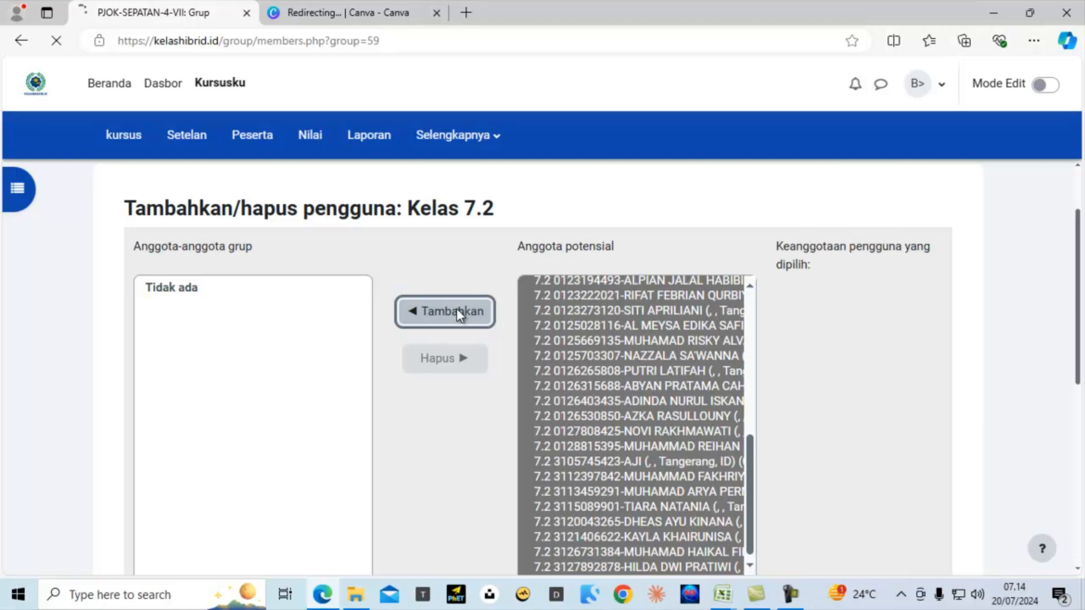
- Return to the course's group overview and open the add/remove users page for the group Kelas 7.3 only
scroll(455, 417, "down", 7)
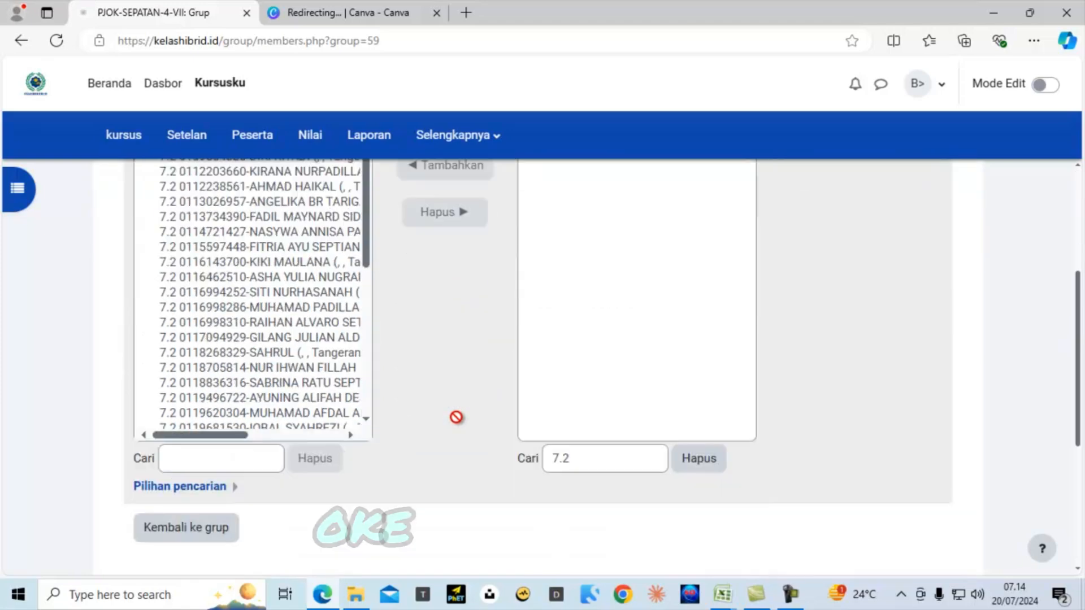
left_click(197, 370)
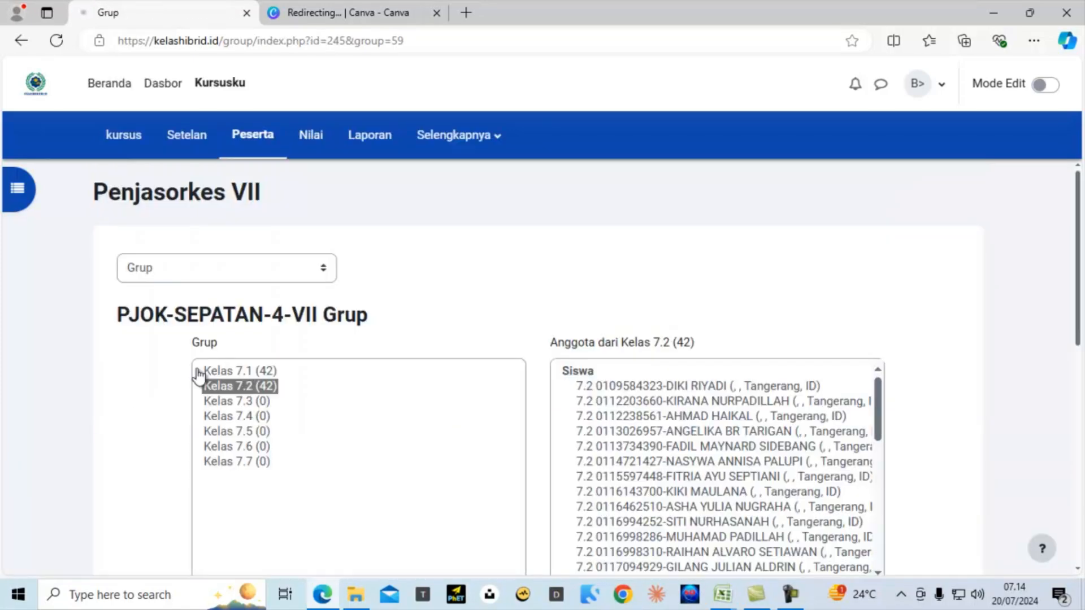
left_click_drag(245, 400, 246, 402)
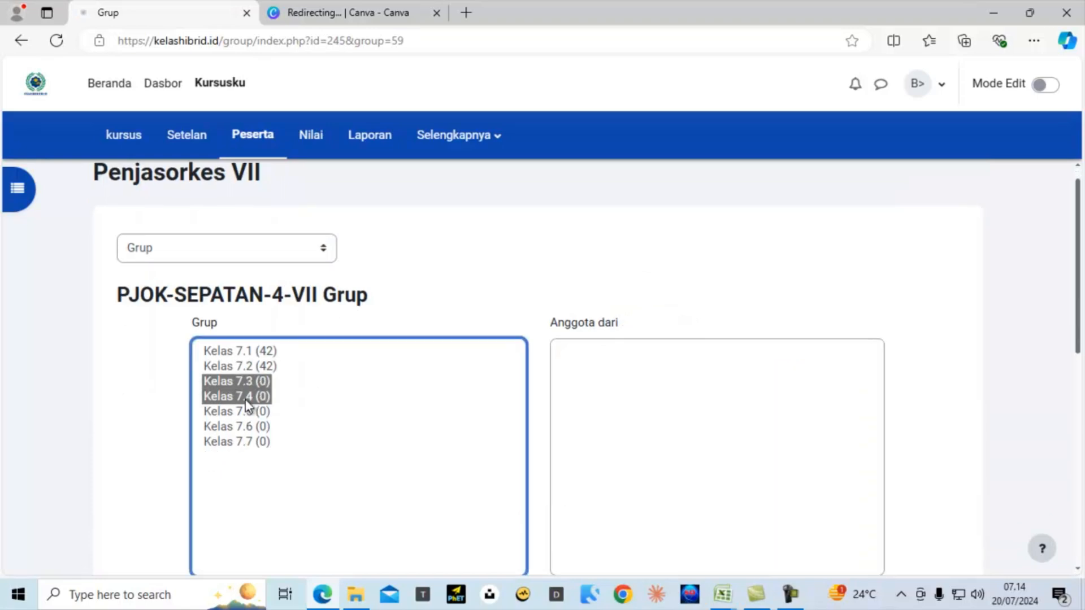
left_click(249, 417)
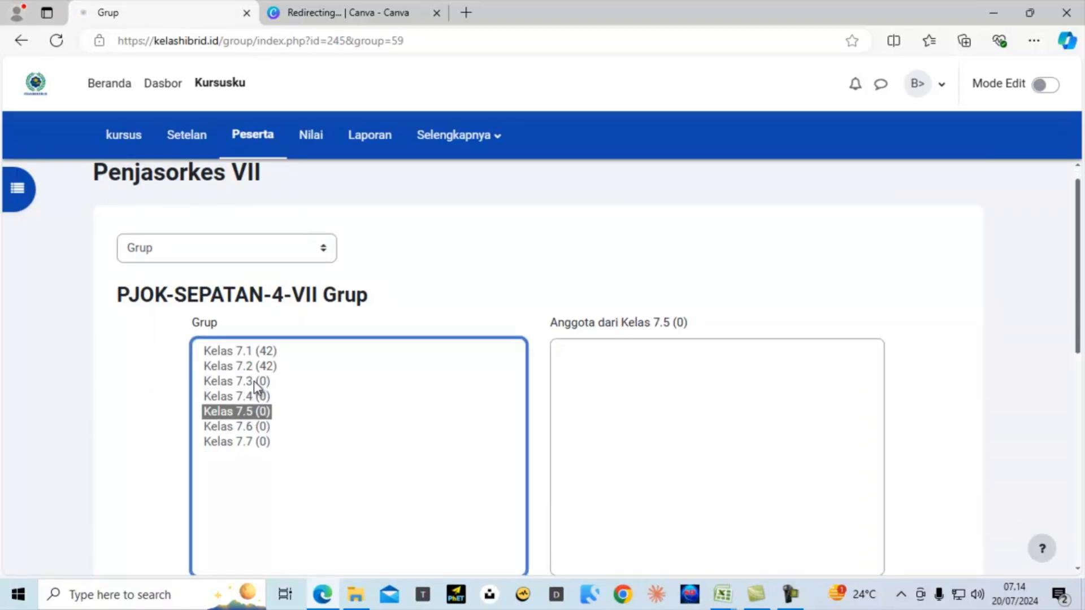
scroll(618, 412, "down", 4)
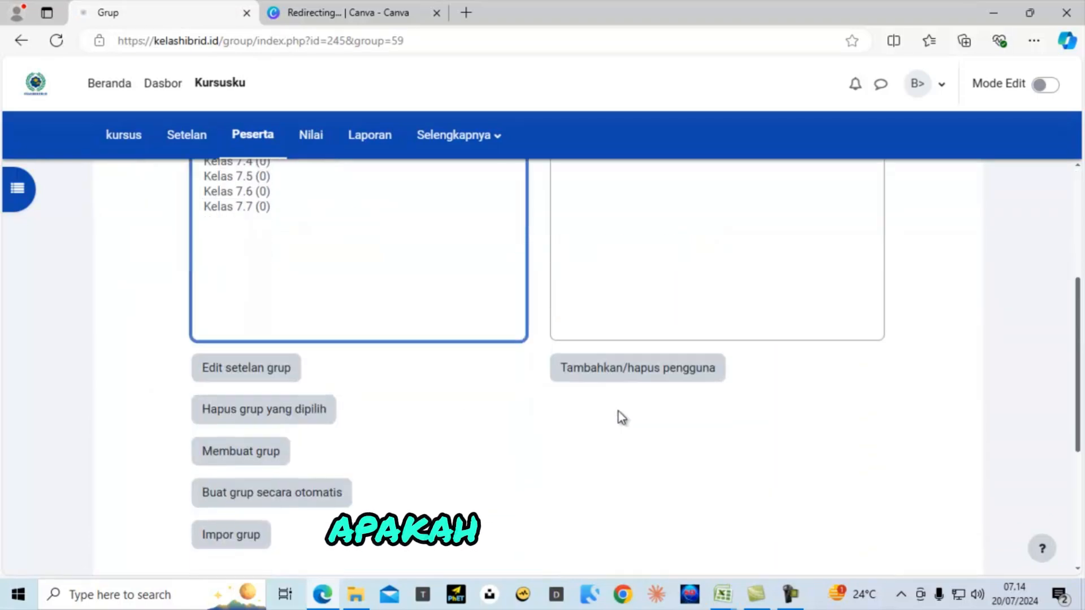
left_click(645, 368)
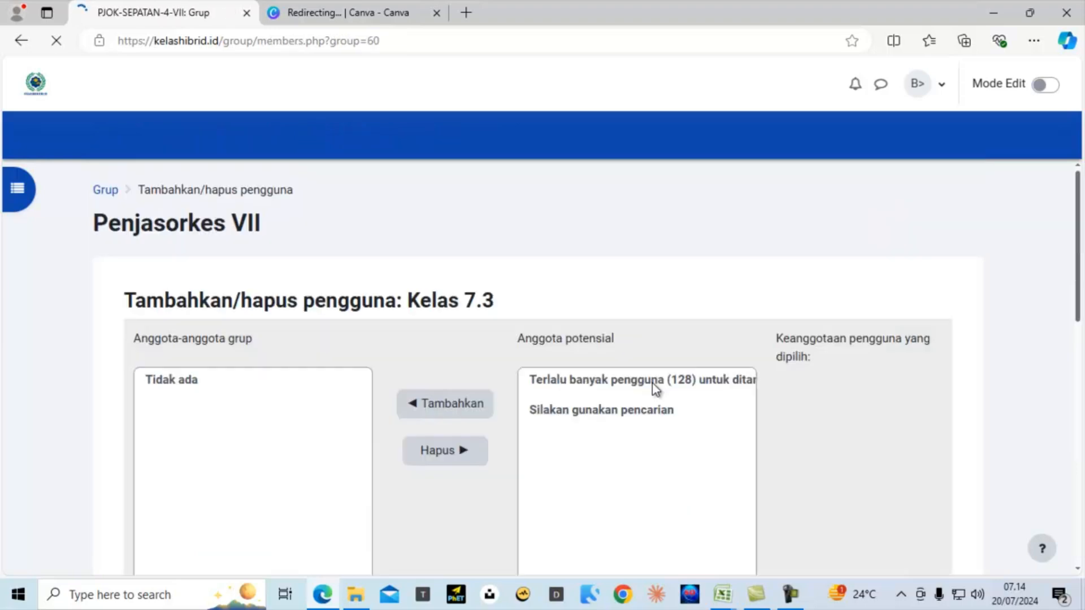
- Search the potential members of Kelas 7.3 for "7.3"
scroll(633, 507, "down", 4)
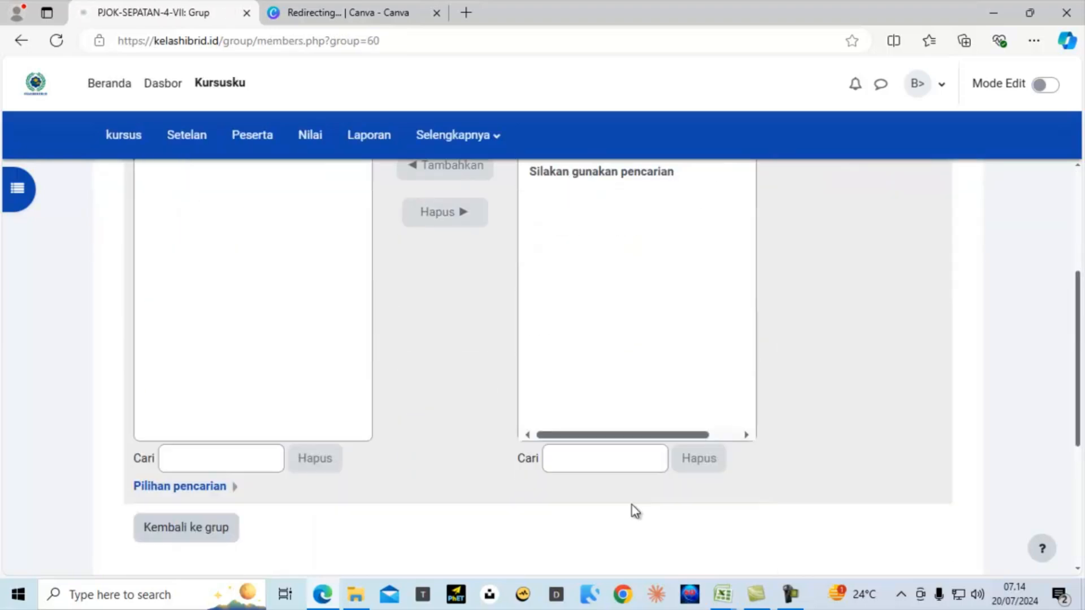
left_click(614, 453)
type("7.")
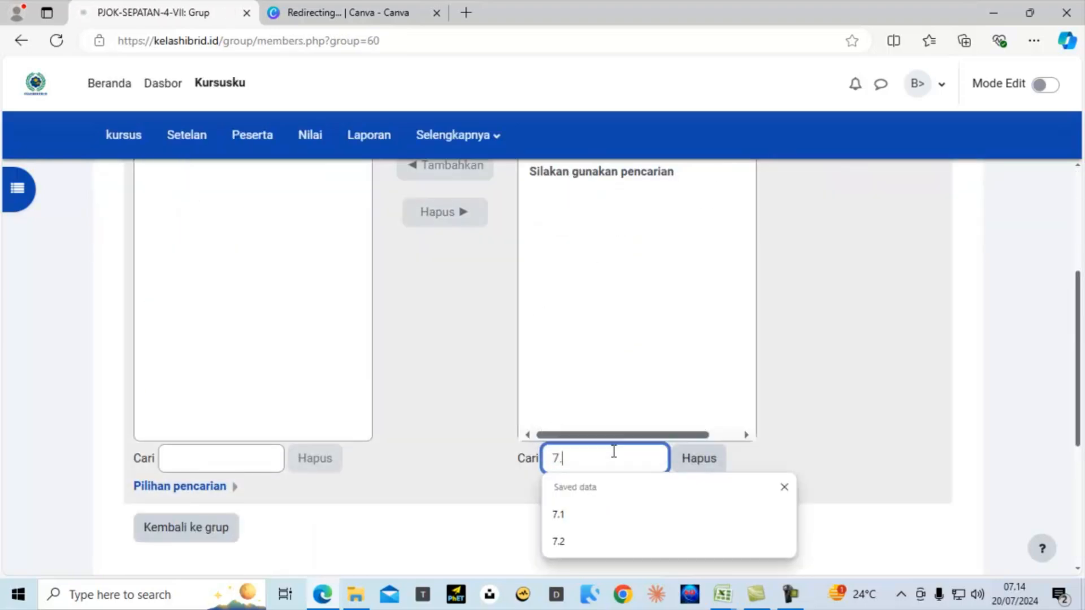
type("3")
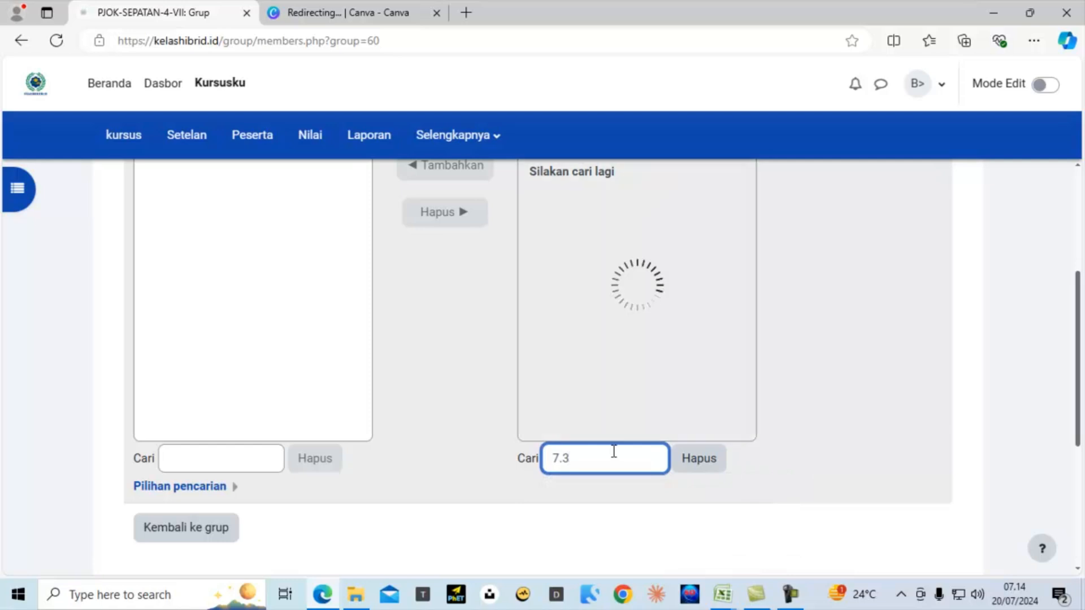
scroll(738, 301, "up", 3)
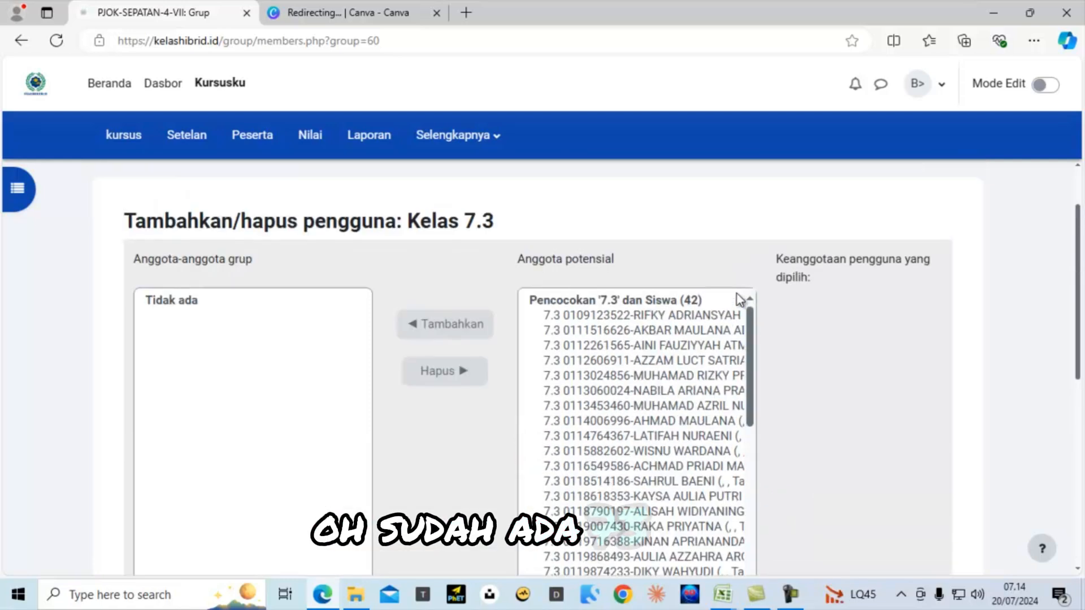
- Select all students matching 7.3 in the potential members list and add them to the group Kelas 7.3
left_click(613, 321)
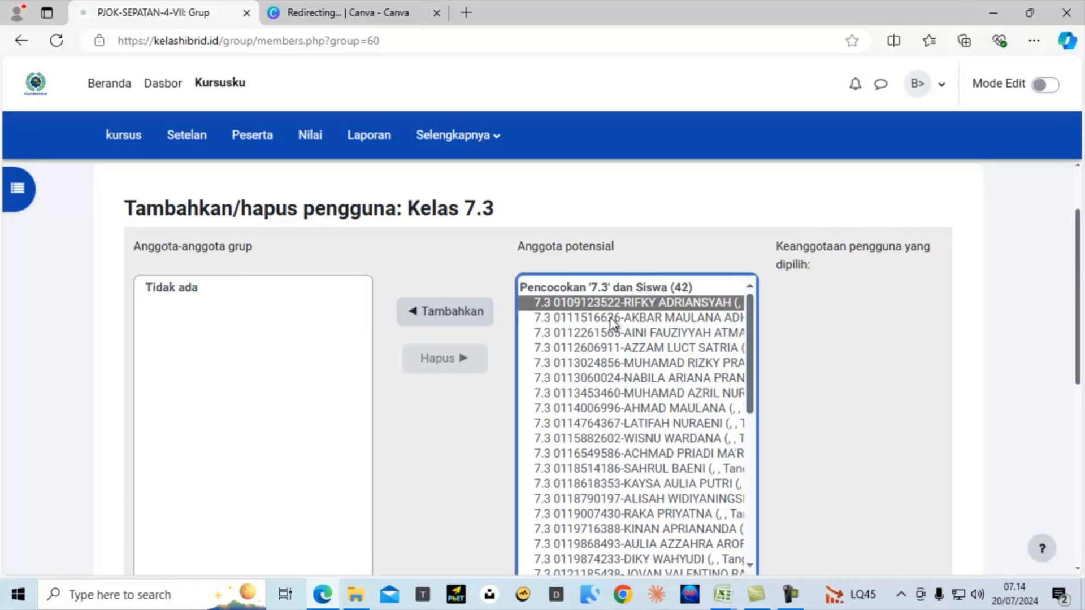
key("shift+Down")
key("shift+Down")
key("shift+Down")
key("shift+Down")
key("shift+Down")
key("shift+Down")
key("shift+Down")
key("shift+Down")
key("shift+Down")
key("shift+Down")
key("shift+Down")
key("shift+Down")
key("shift+Down")
key("shift+Down")
key("shift+Down")
key("shift+Down")
key("shift+Down")
key("shift+Down")
key("shift+Down")
key("shift+Down")
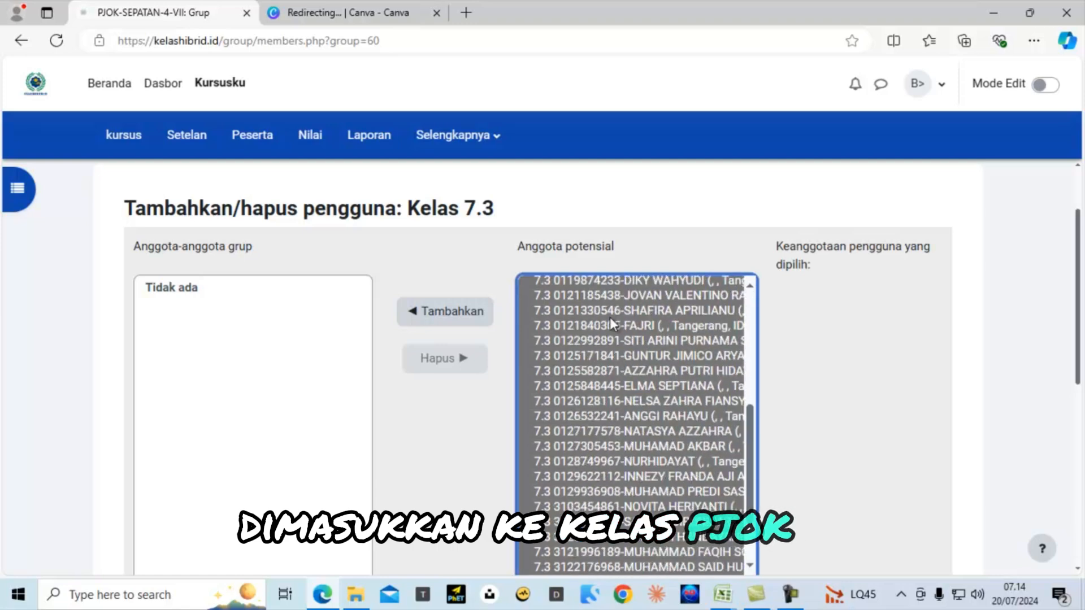
key("shift+Down")
key("shift+Down")
key("shift+Down")
key("shift+Down")
key("shift+Down")
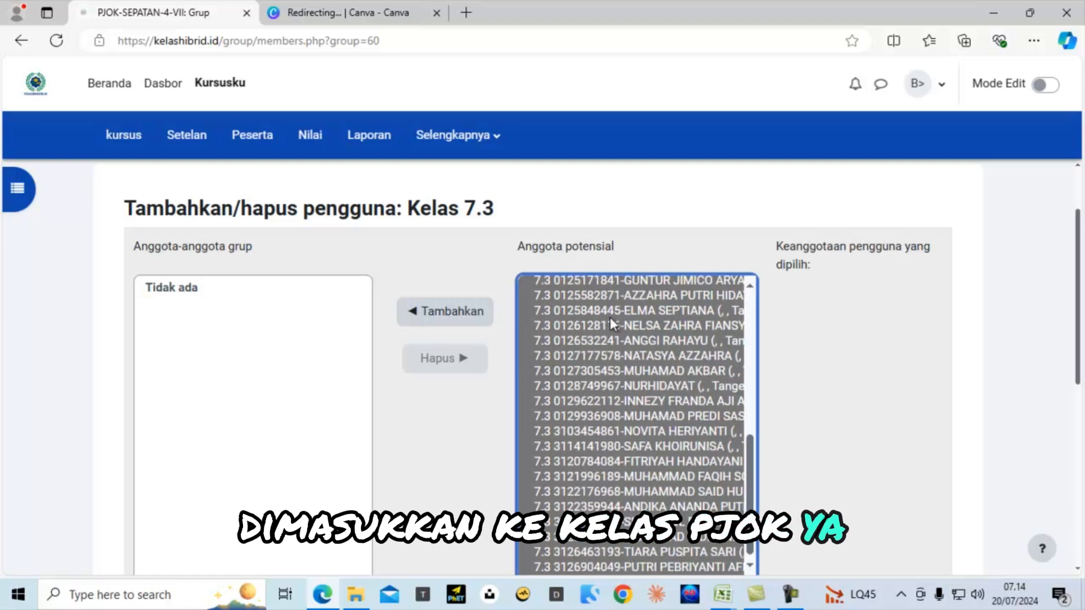
left_click(458, 312)
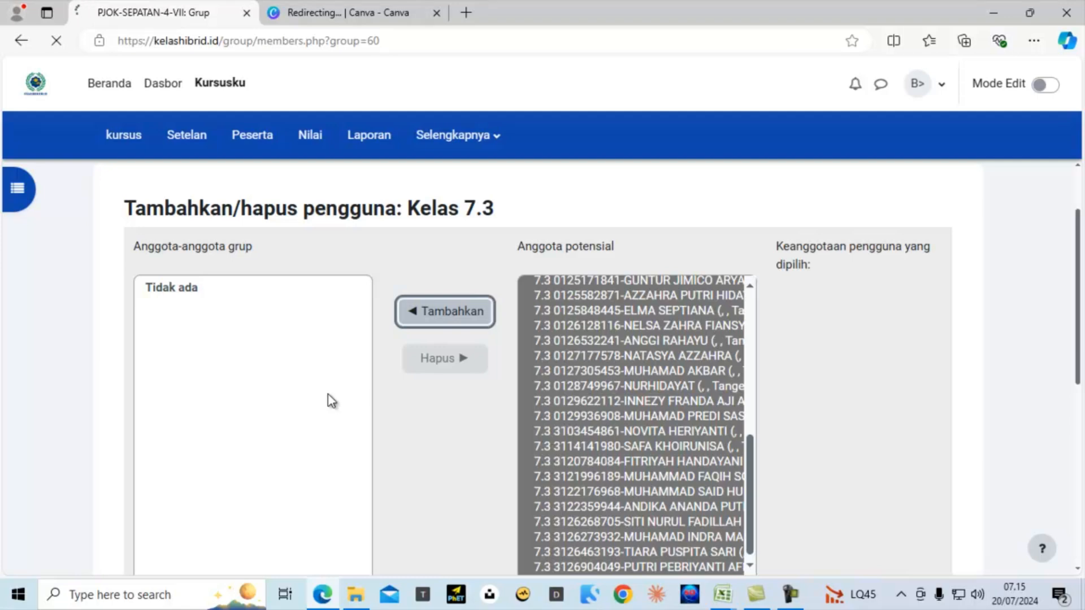
- Go back to the group overview and open the add/remove users page for the group Kelas 7.4
scroll(145, 456, "down", 5)
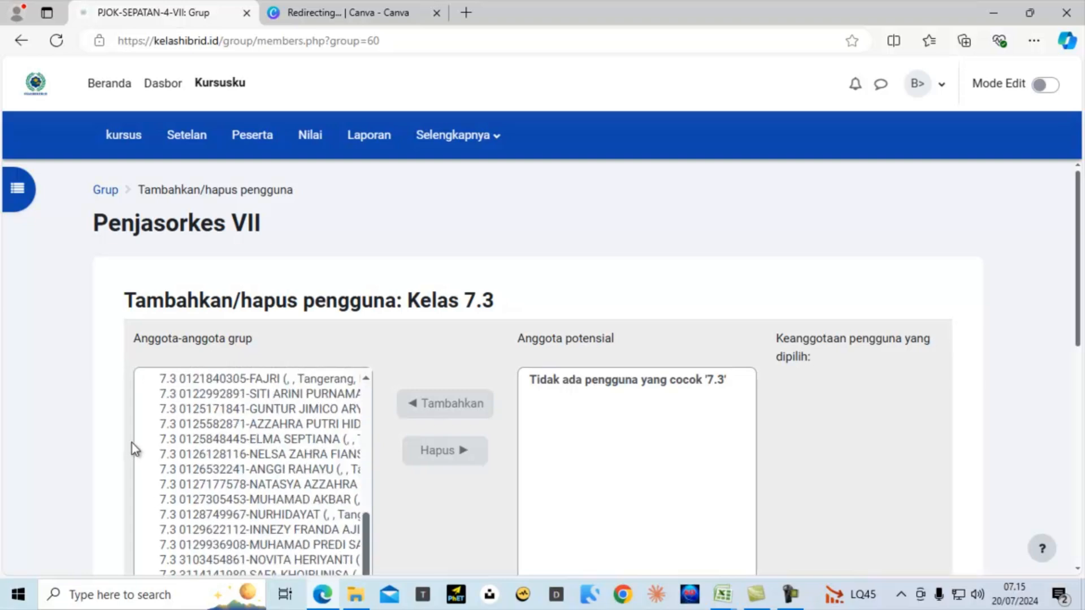
scroll(142, 396, "down", 10)
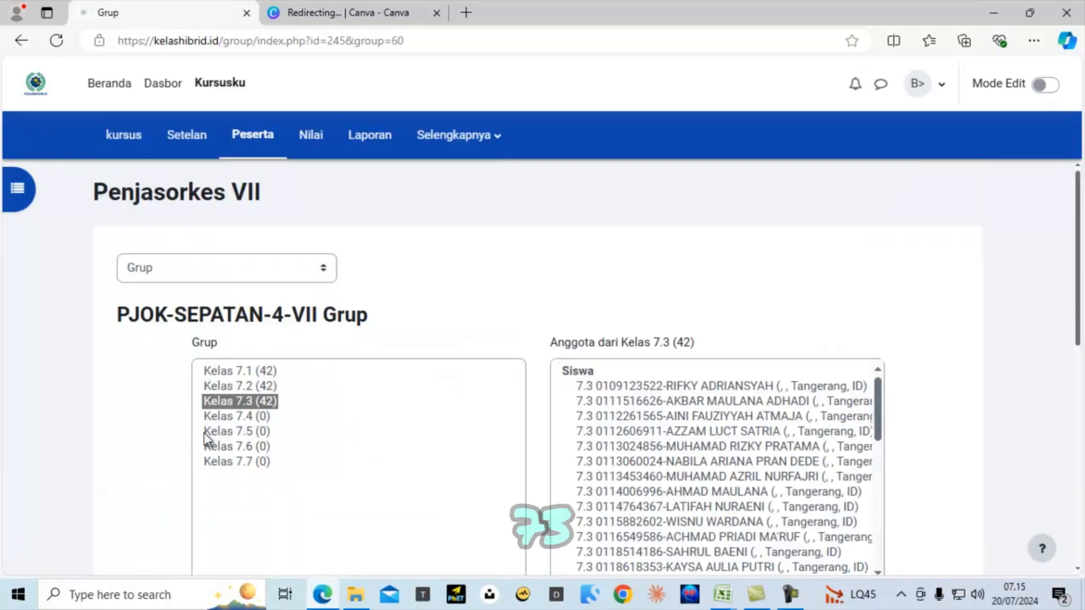
left_click_drag(247, 418, 246, 421)
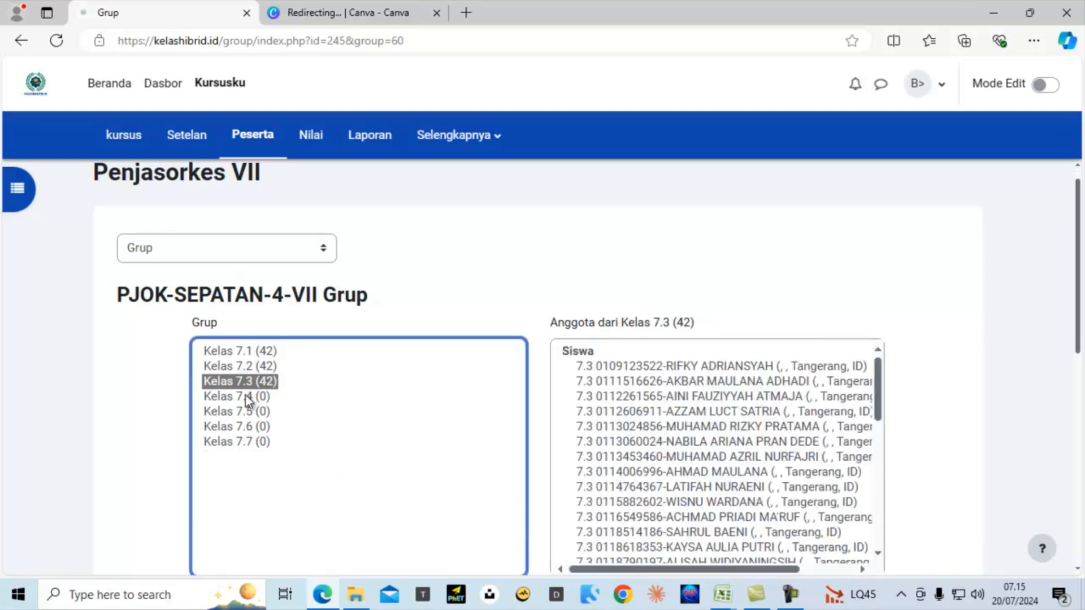
left_click(245, 396)
scroll(616, 470, "down", 3)
left_click(654, 448)
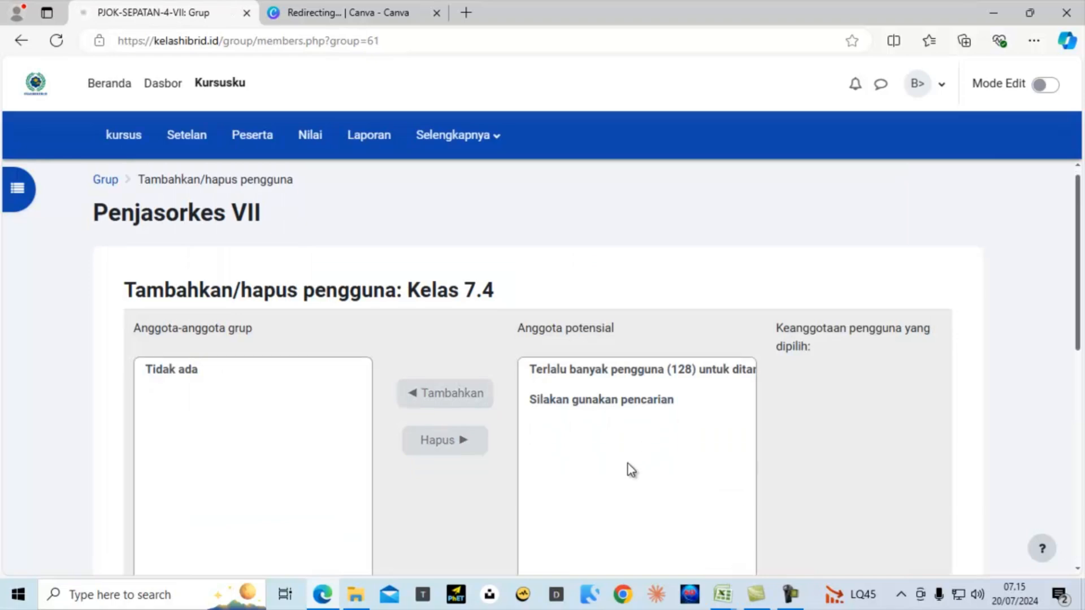
- Search the potential members of Kelas 7.4 for "7.4" and examine the search result
scroll(628, 467, "down", 4)
left_click(615, 459)
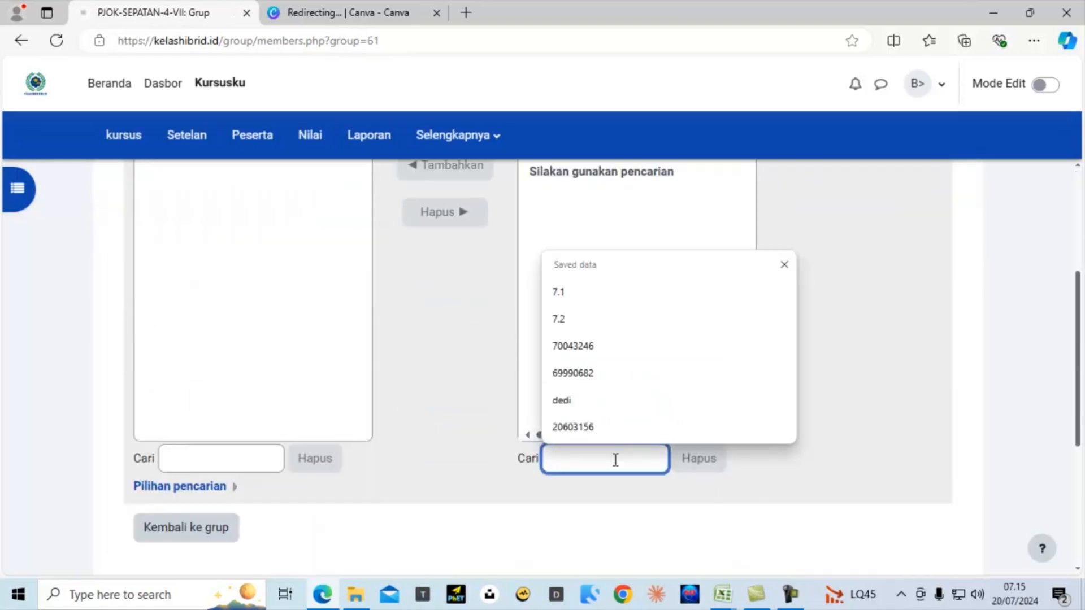
type("7.4")
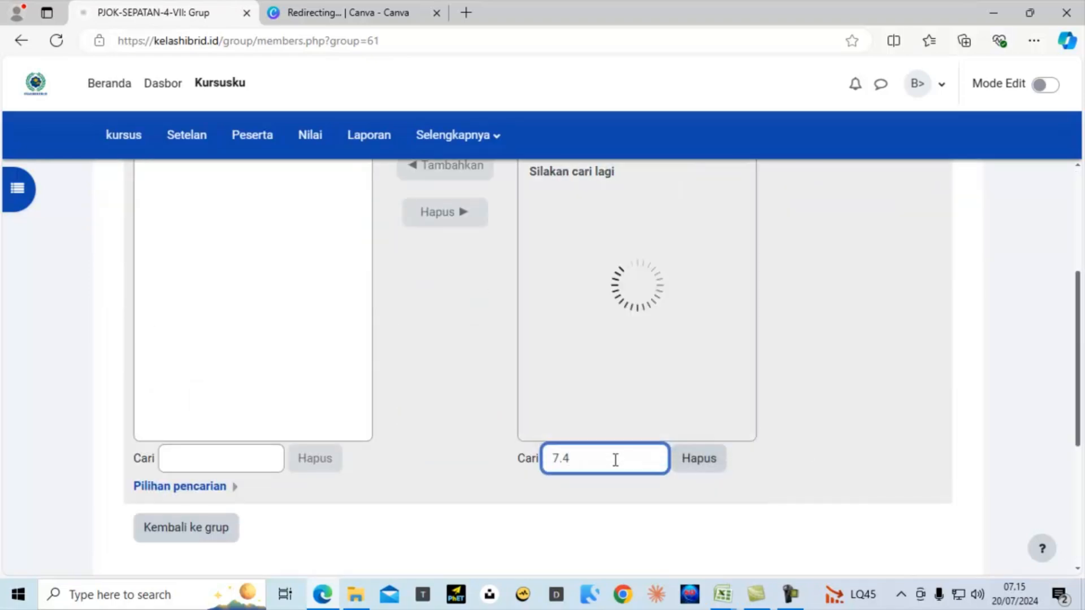
scroll(950, 300, "up", 3)
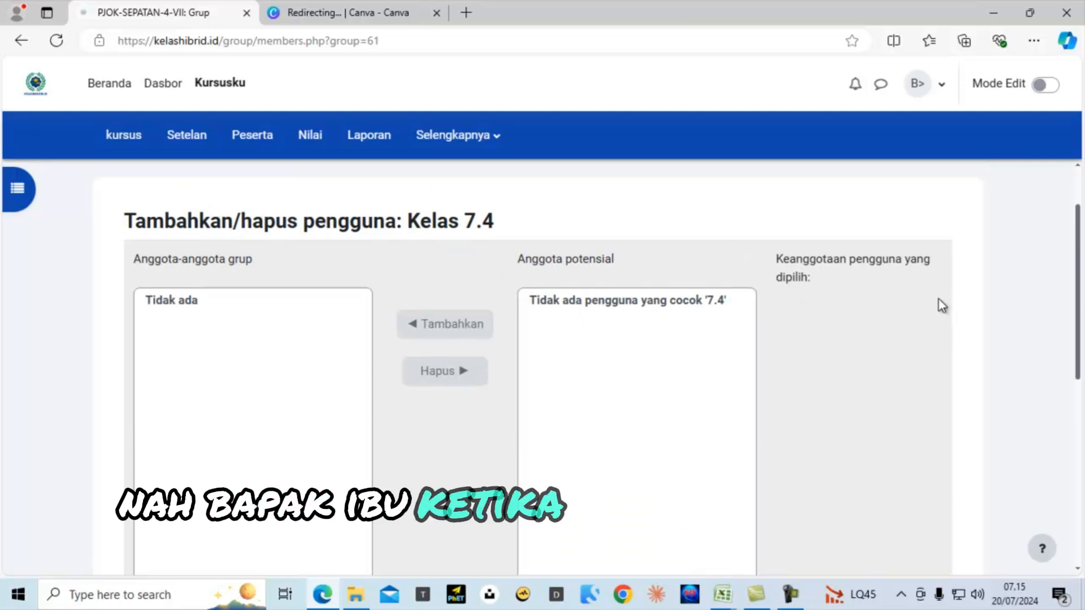
scroll(669, 375, "down", 3)
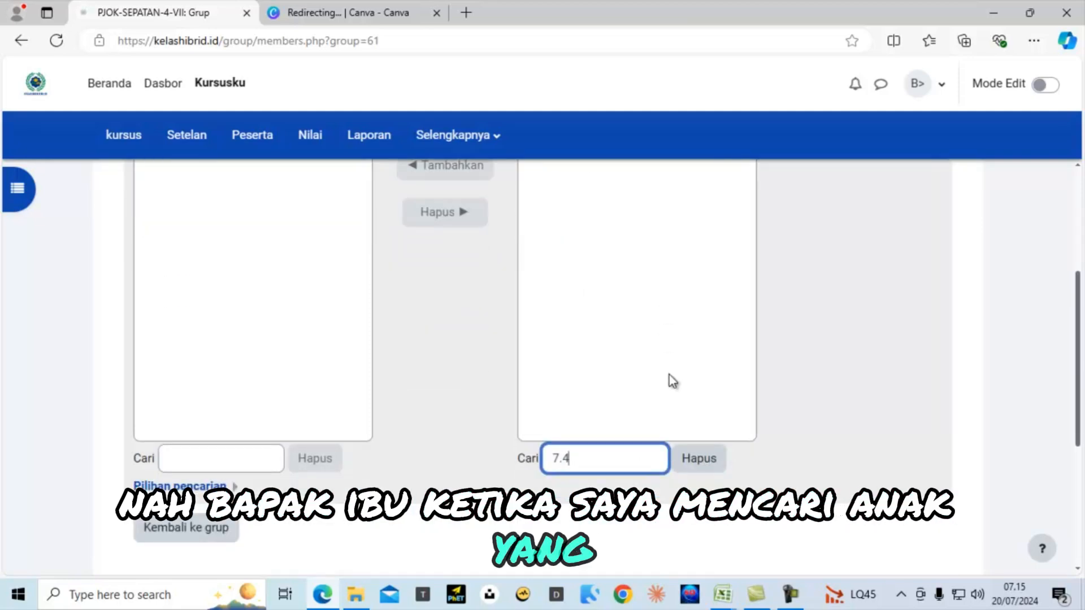
scroll(667, 373, "up", 3)
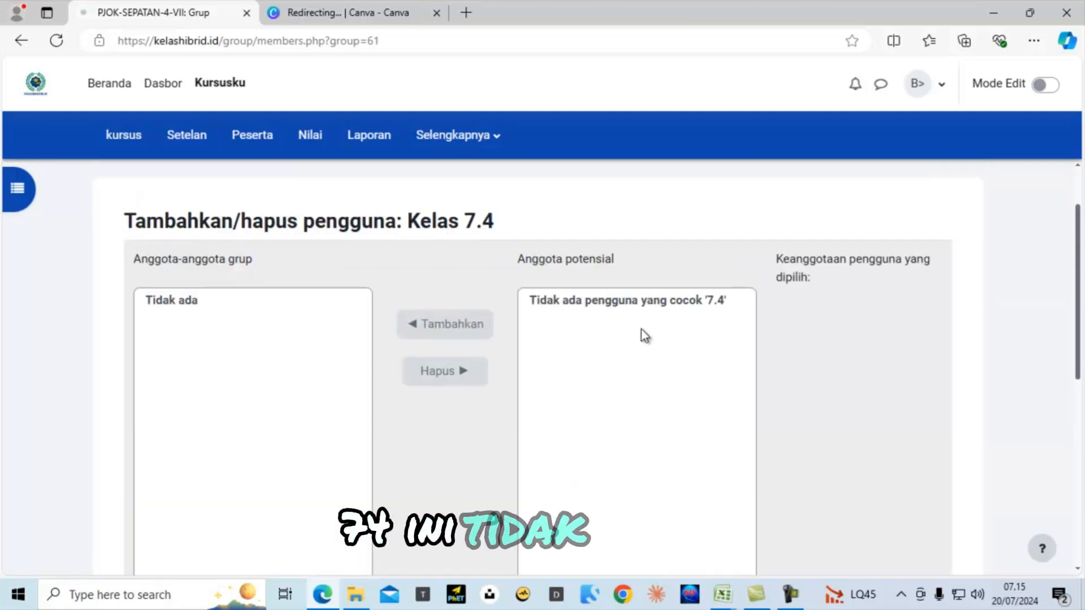
scroll(597, 432, "down", 3)
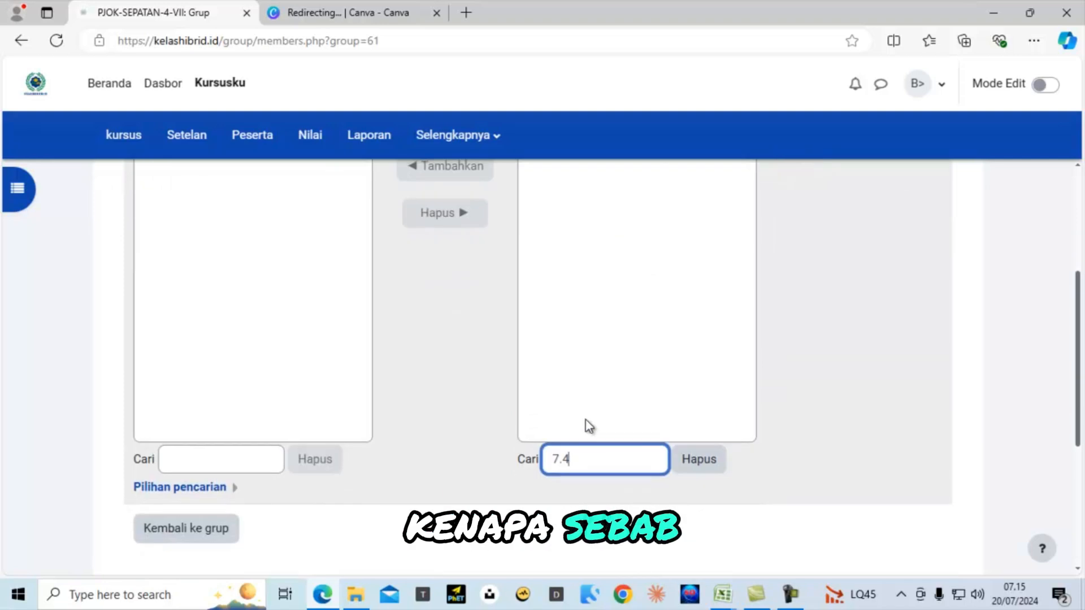
scroll(412, 400, "up", 2)
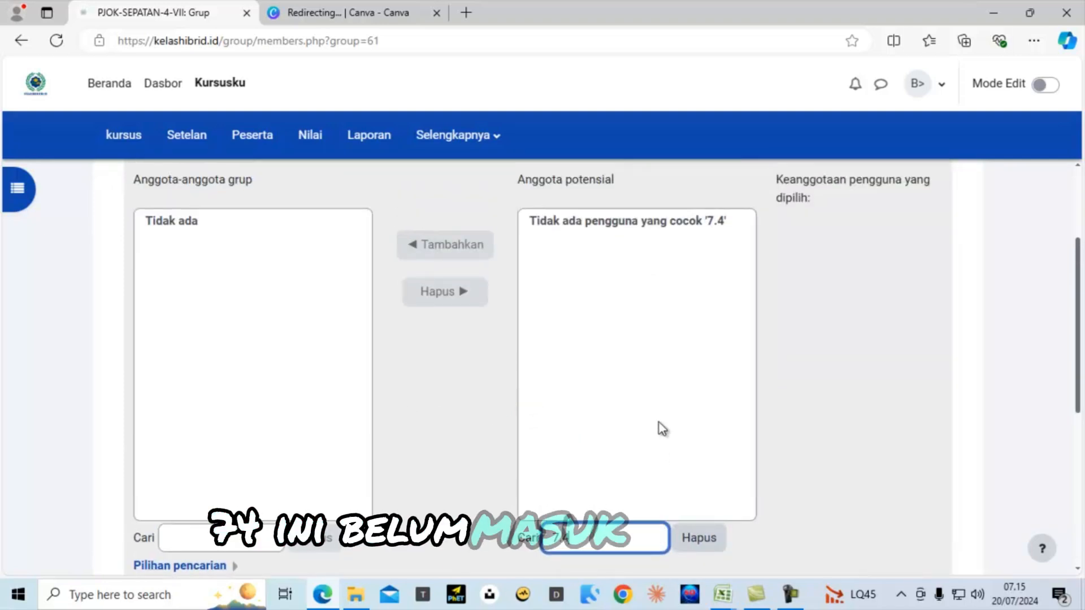
scroll(310, 303, "up", 3)
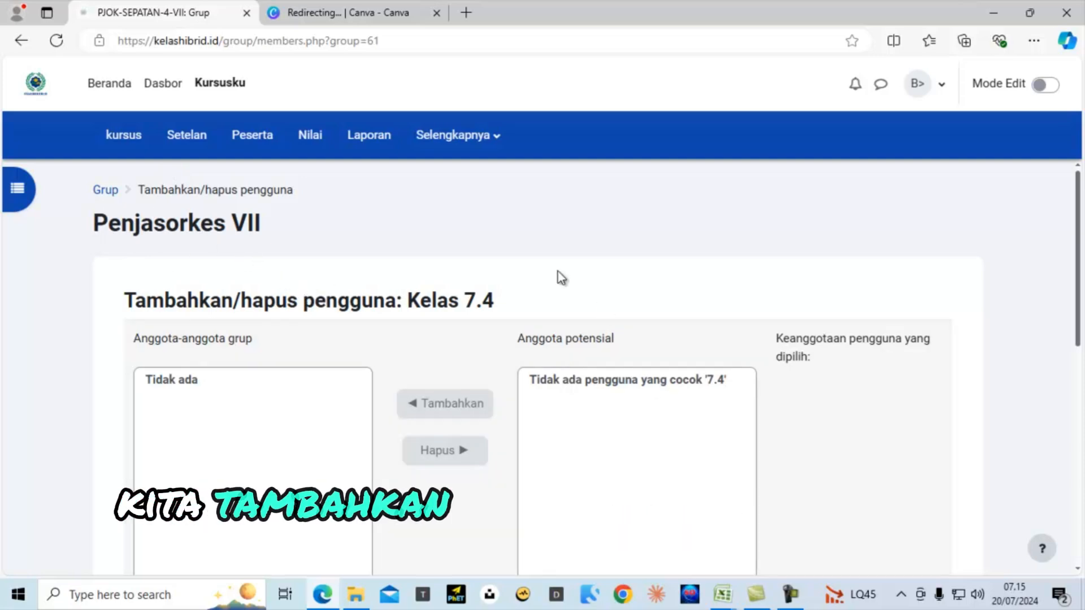
- Open the user enrolment form from the participants page of Penjasorkes VII and go to its cohort search
left_click(257, 146)
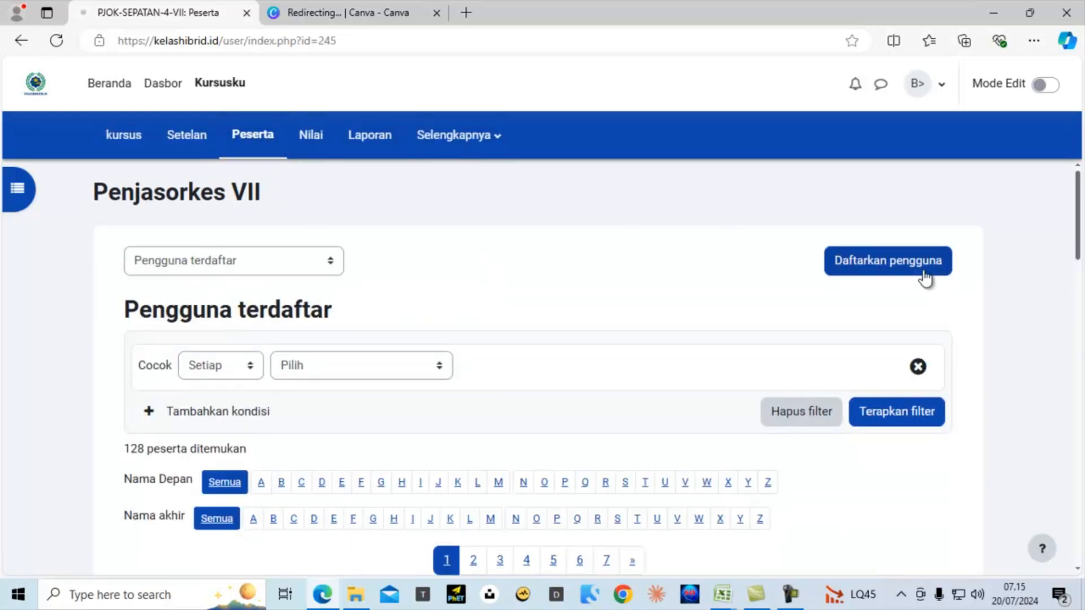
left_click(891, 264)
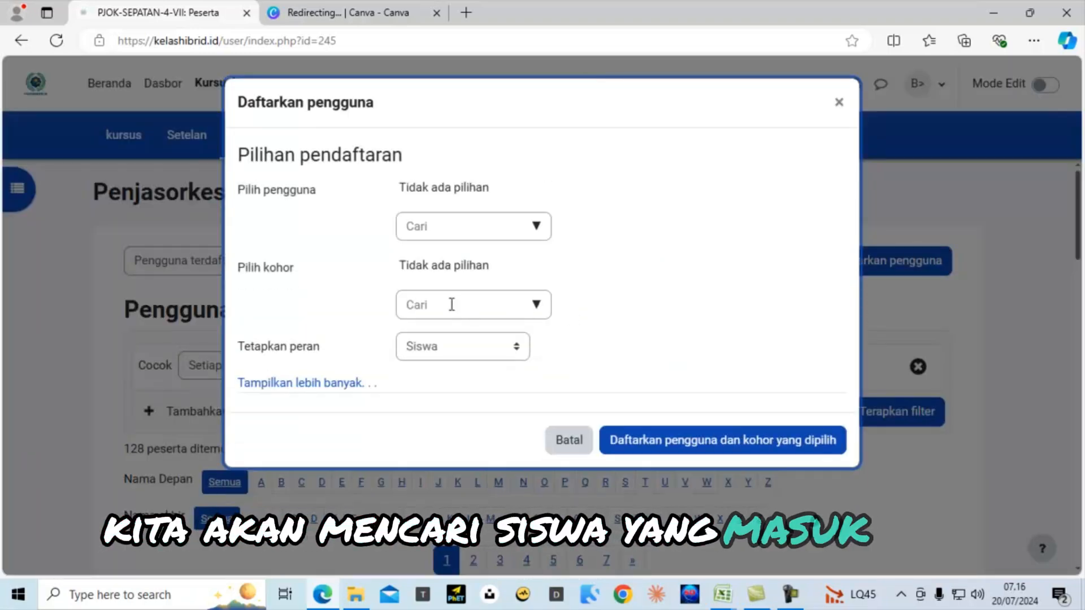
left_click(428, 305)
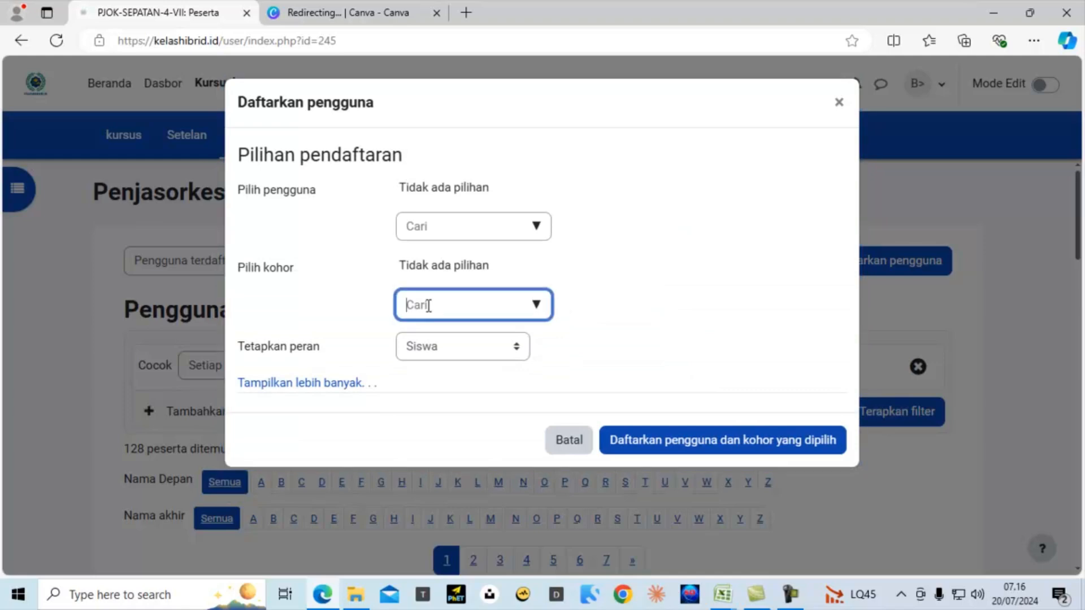
- Search the cohorts for "7.4", broaden the search to "7" to examine the available classes, and clear it
type("7")
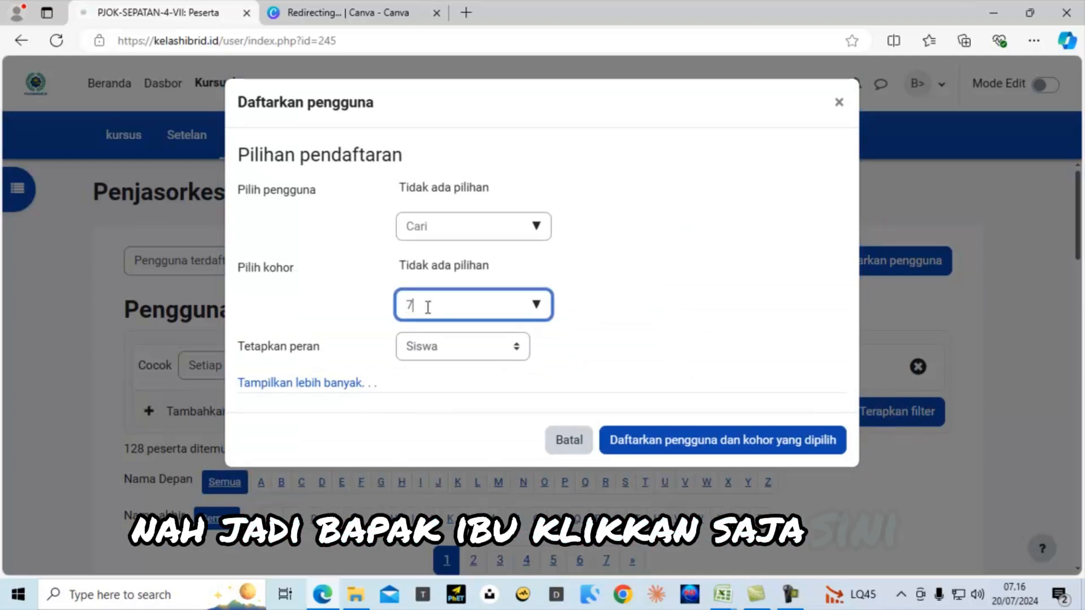
type(".4")
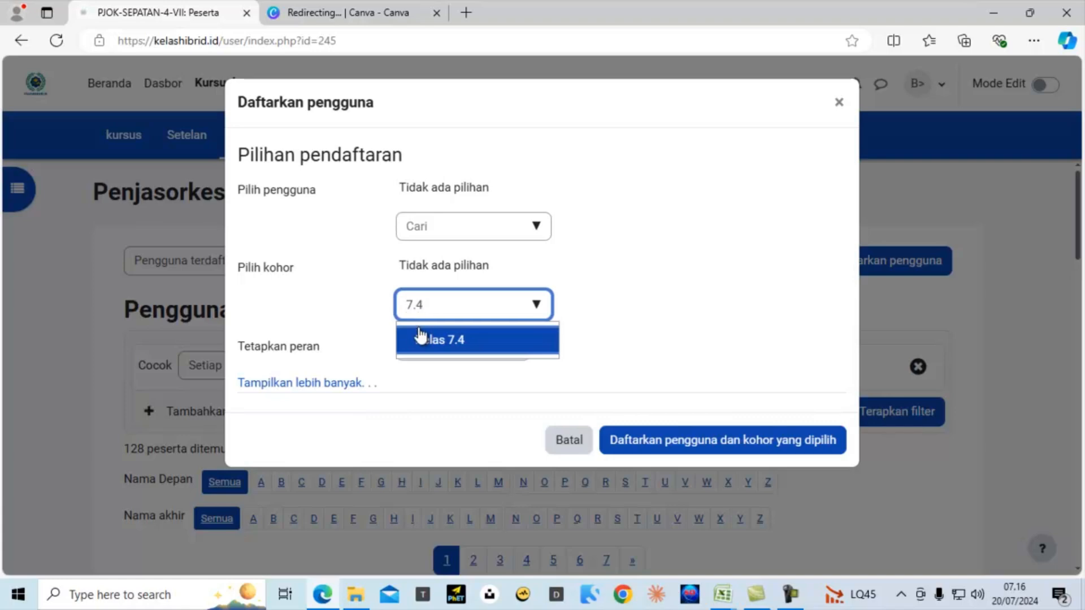
key("BackSpace")
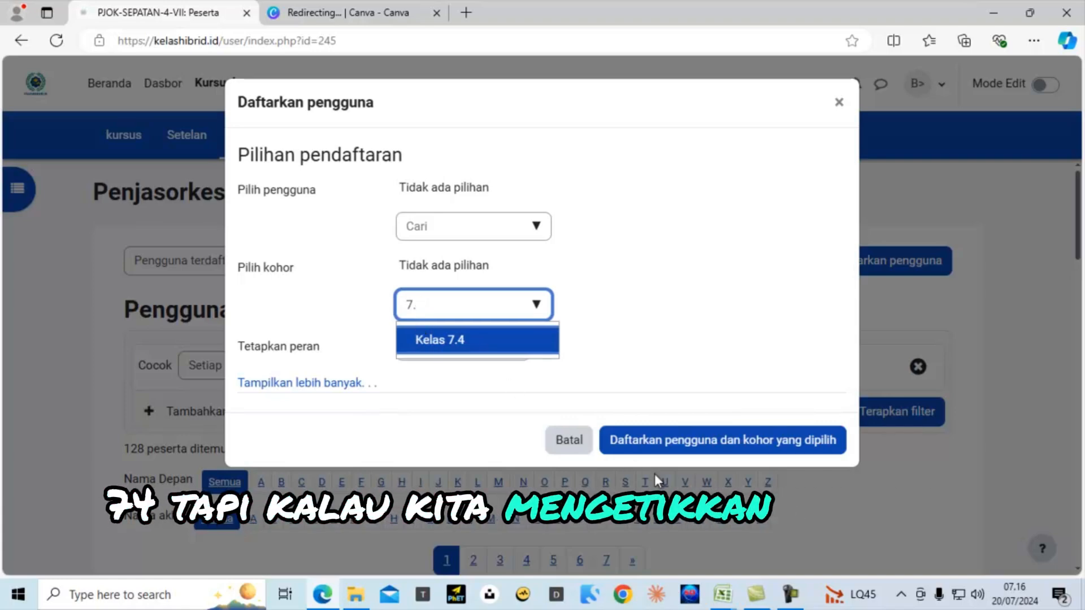
key("BackSpace")
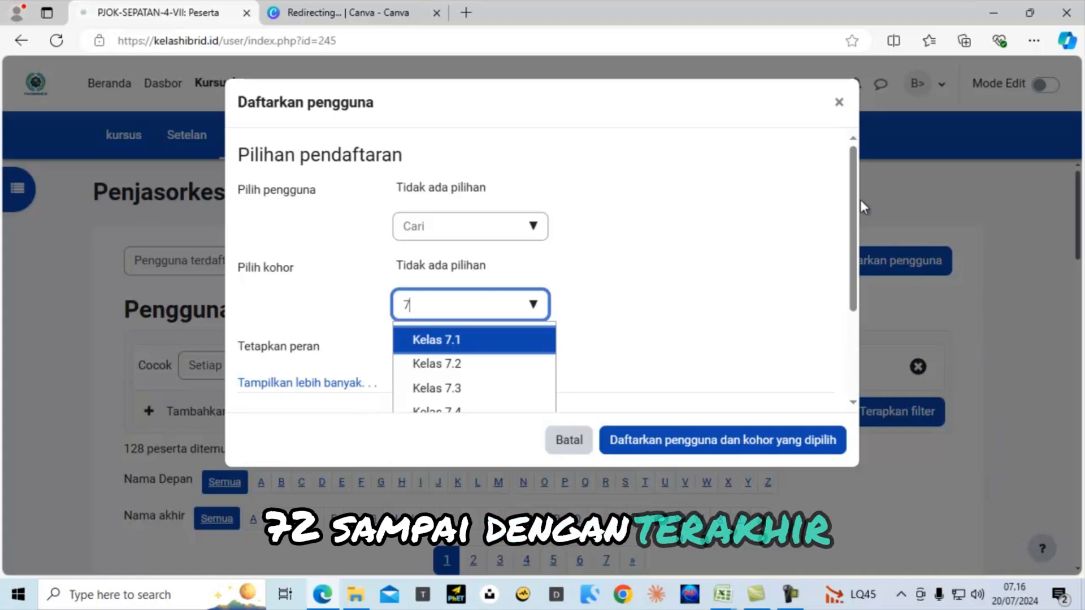
left_click_drag(853, 171, 852, 209)
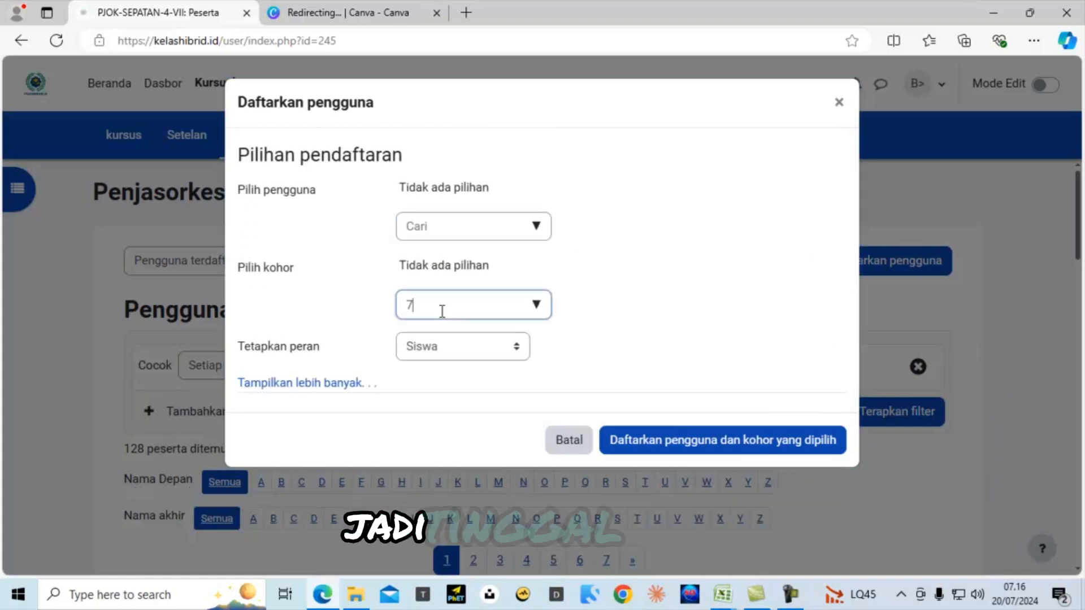
left_click(443, 310)
key("BackSpace")
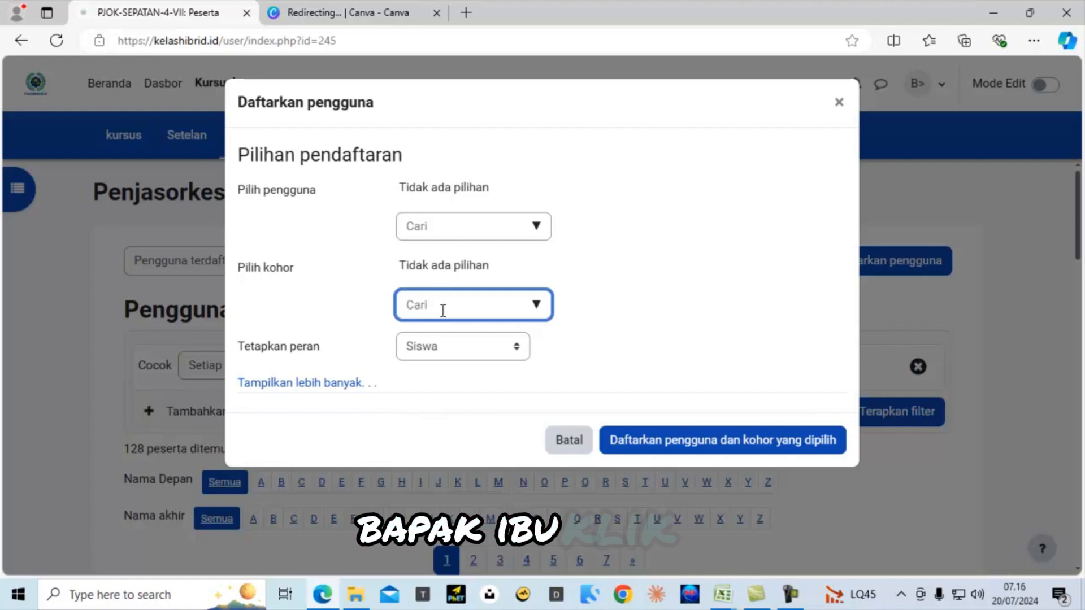
- Search the cohorts for "7" and select Kelas 7.4, Kelas 7.5, Kelas 7.6 and Kelas 7.7 for enrolment
type("7")
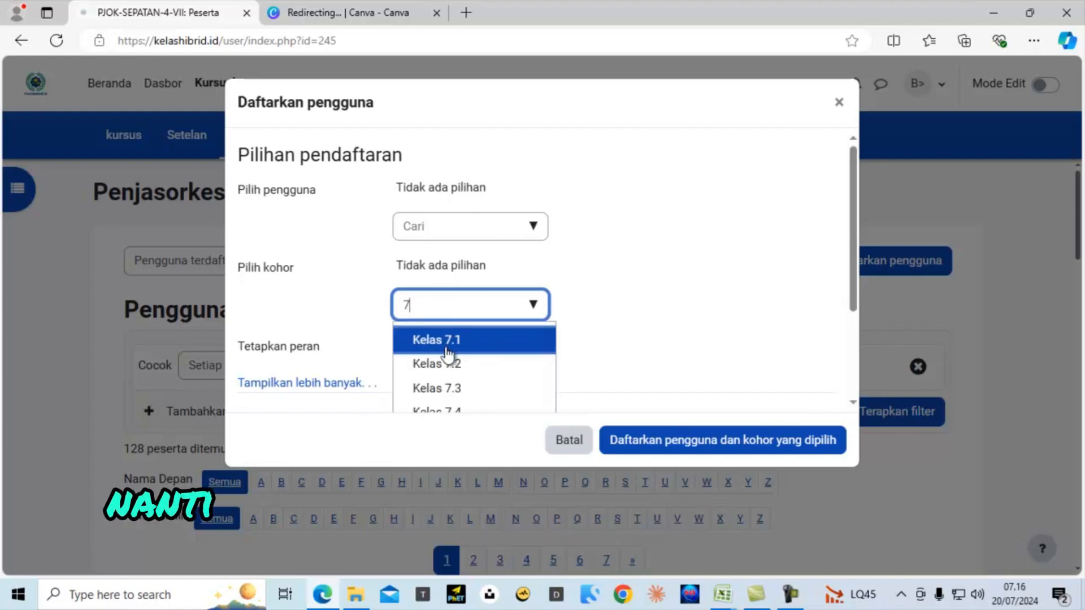
left_click(462, 412)
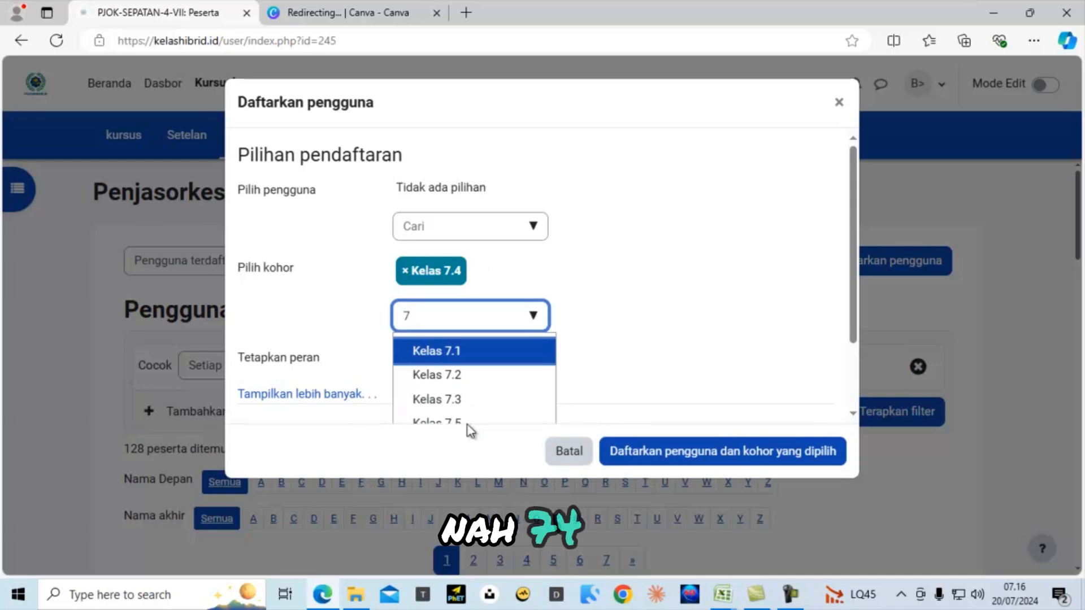
left_click(471, 425)
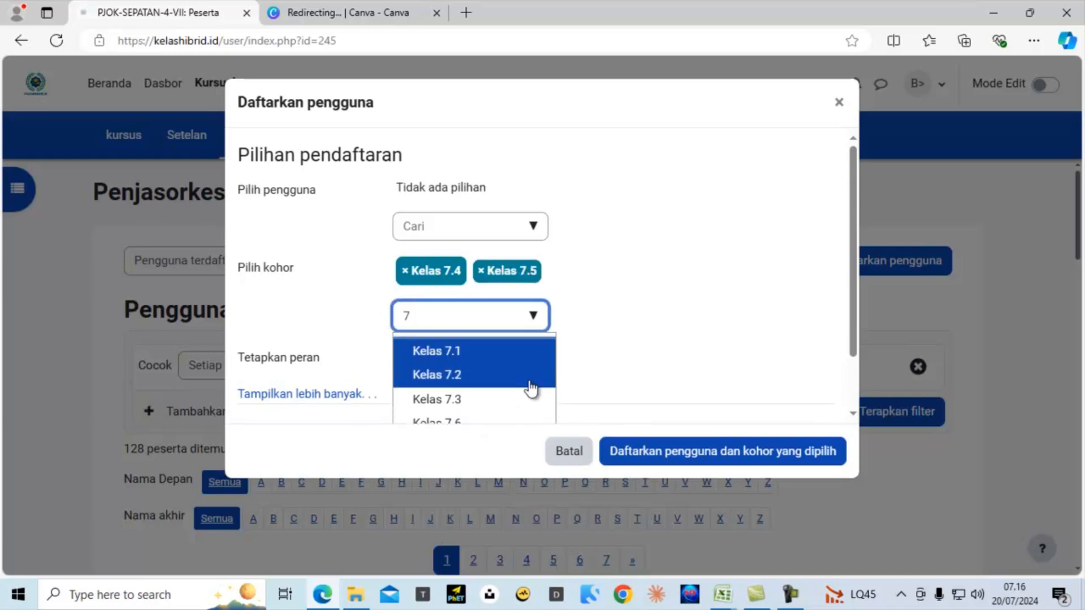
left_click(464, 423)
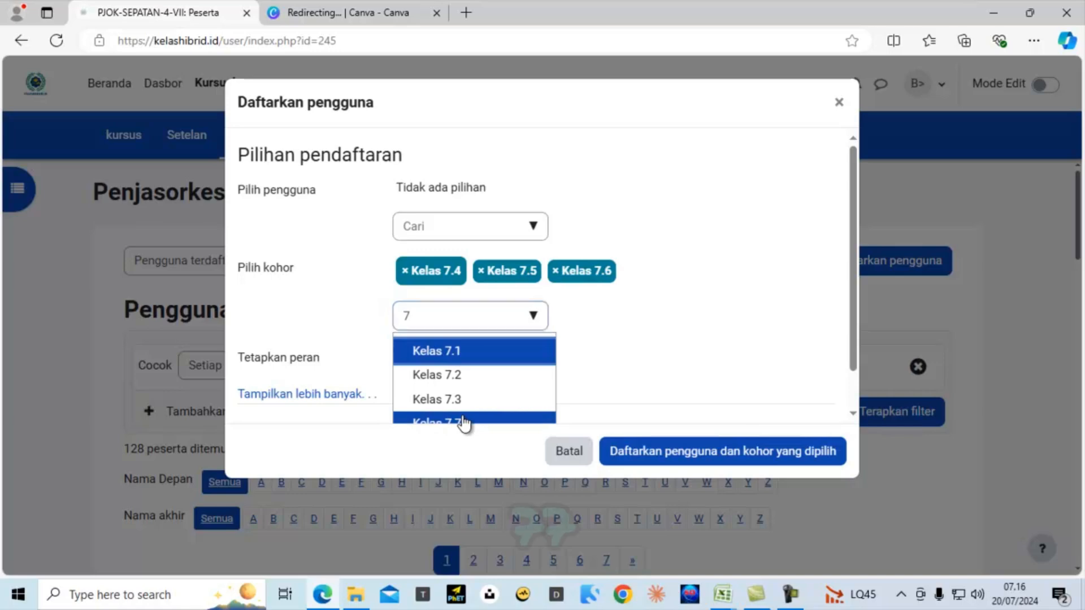
left_click(463, 422)
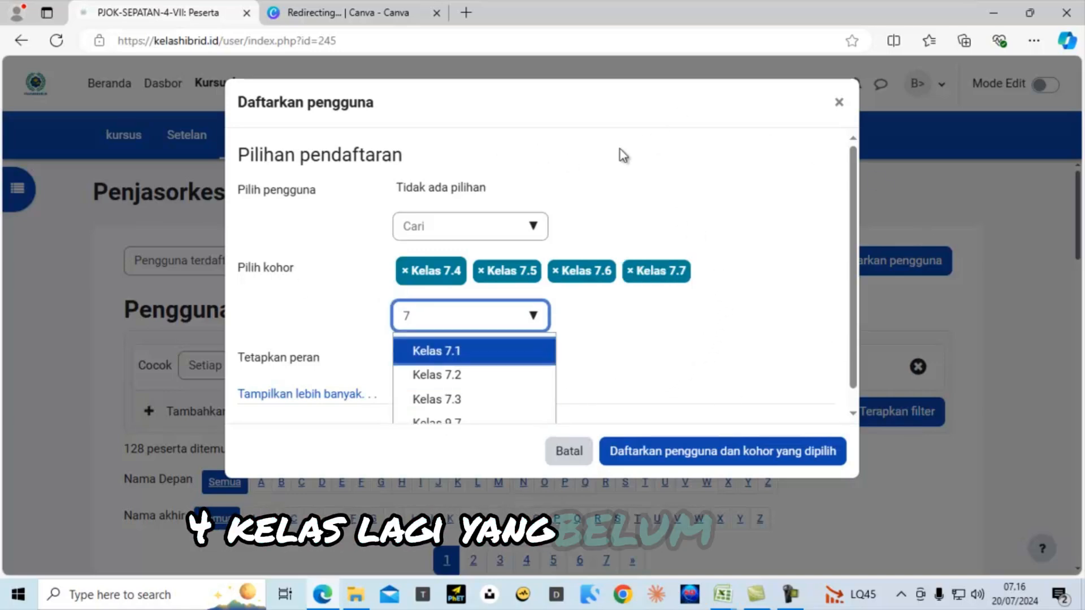
left_click(625, 348)
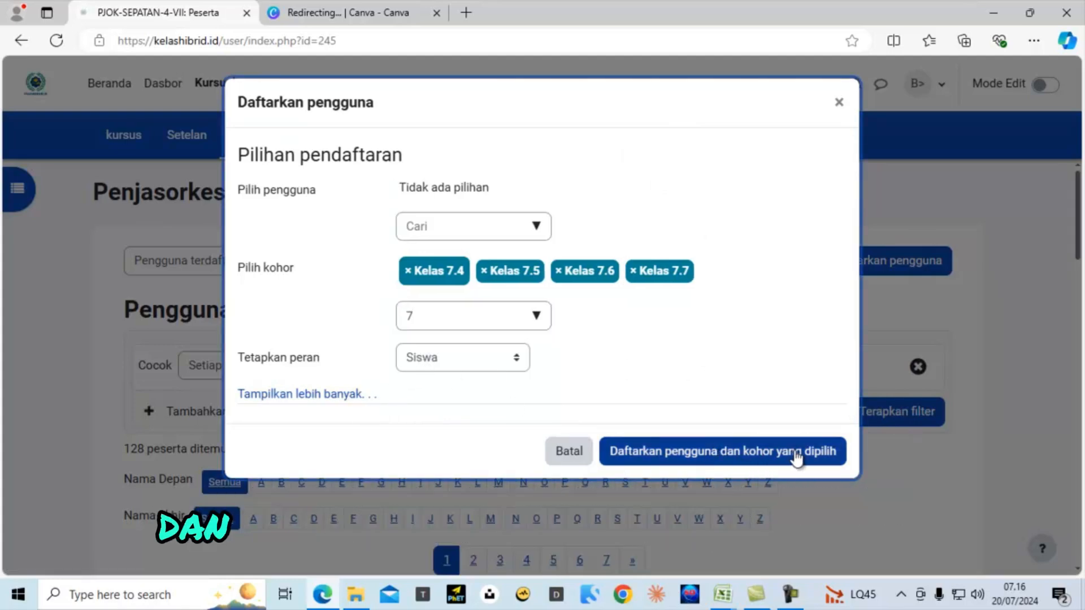
- Assign the role Siswa and enrol the selected cohorts in the course
left_click(463, 365)
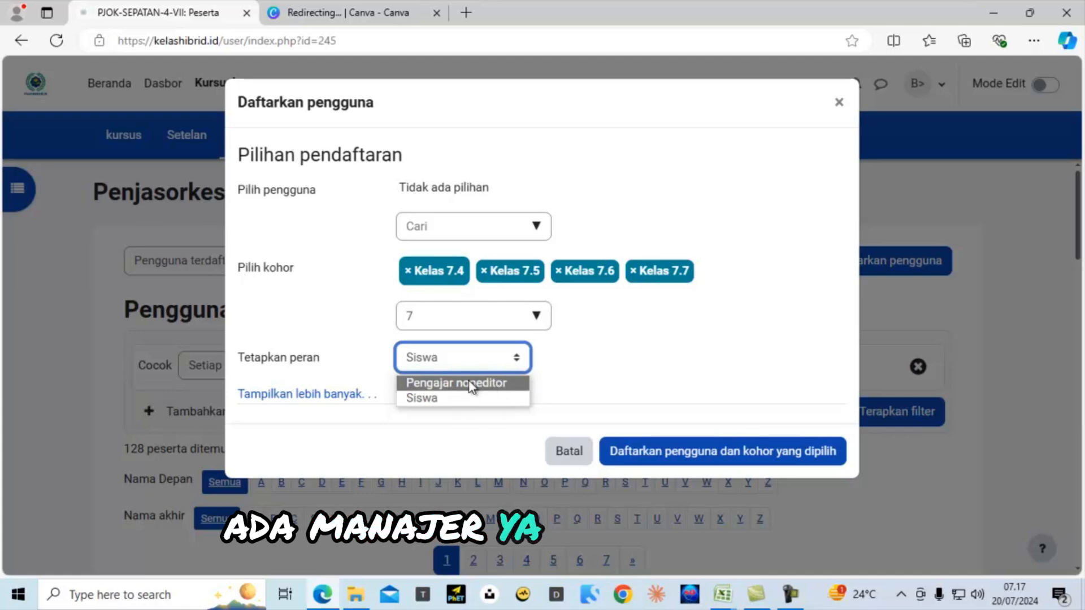
left_click(428, 399)
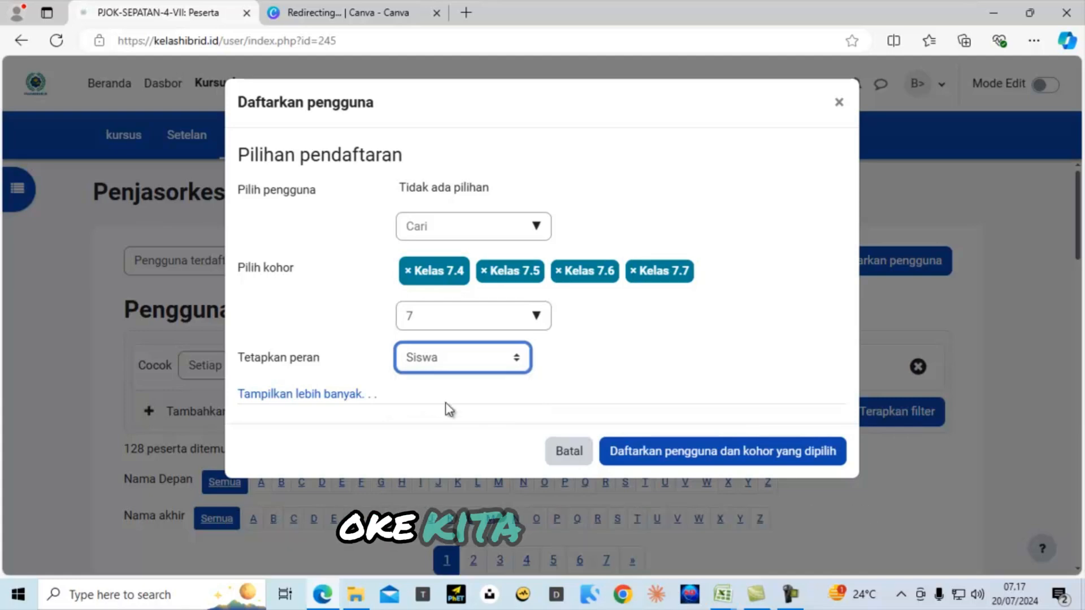
left_click(708, 455)
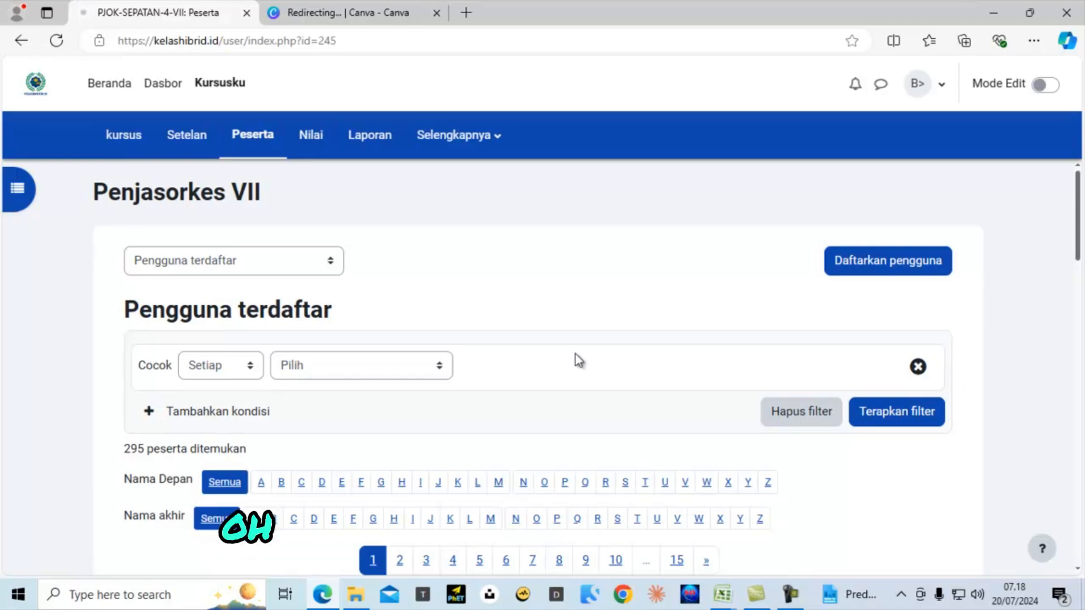
- Examine the enrolled participants list to check which students already belong to a class group
scroll(577, 361, "down", 2)
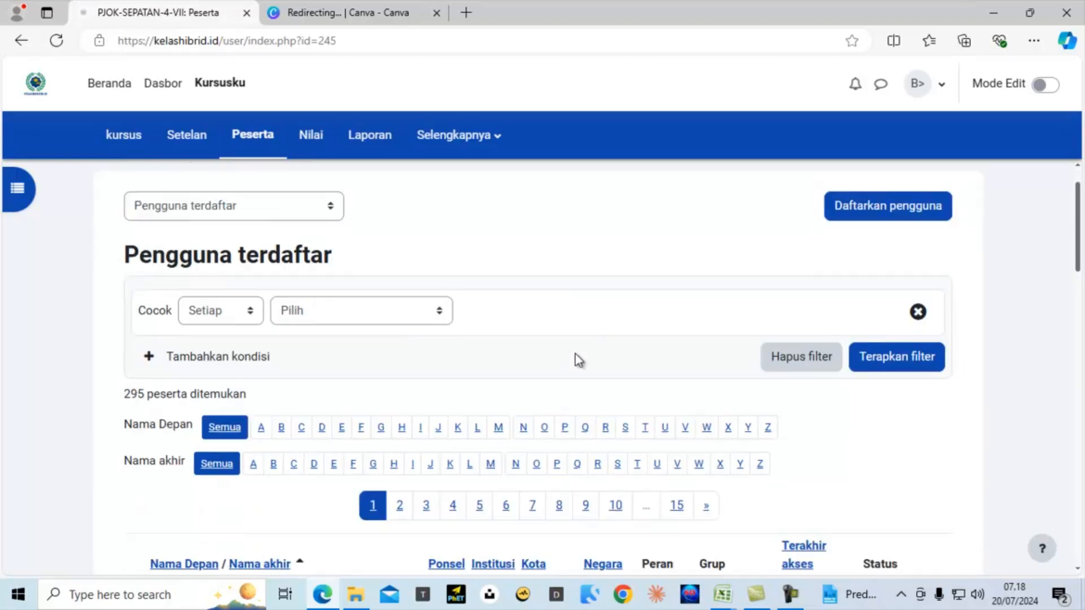
scroll(174, 339, "up", 1)
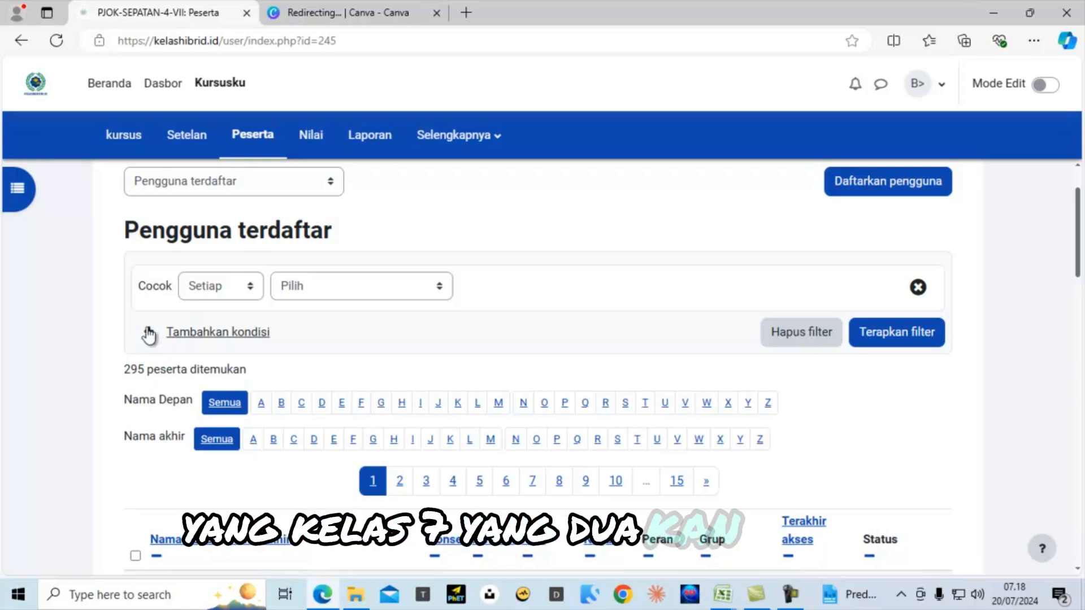
scroll(300, 452, "down", 4)
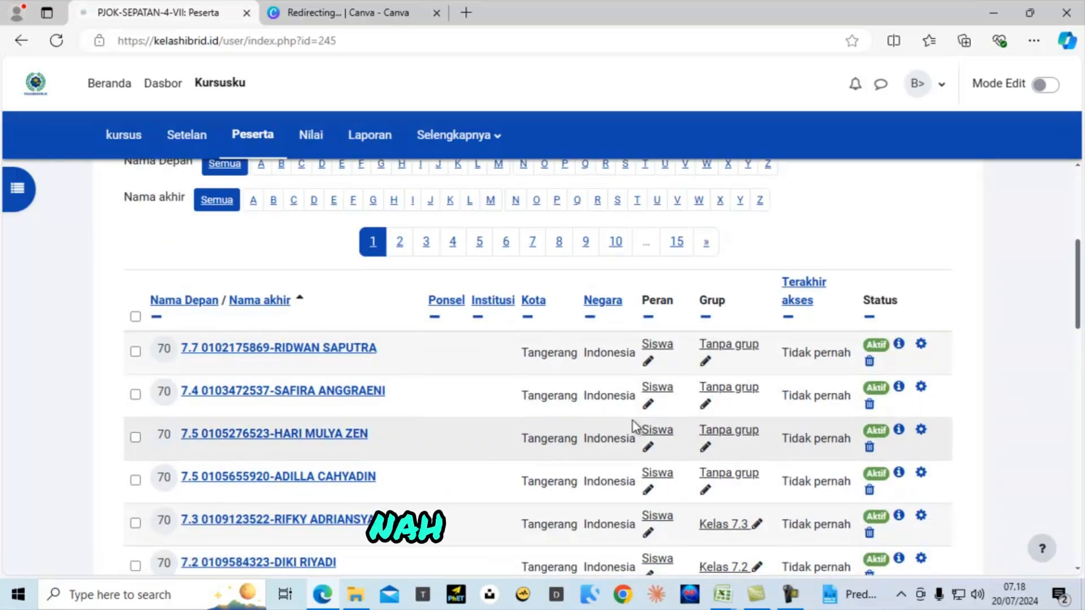
scroll(633, 422, "down", 4)
scroll(633, 422, "down", 4)
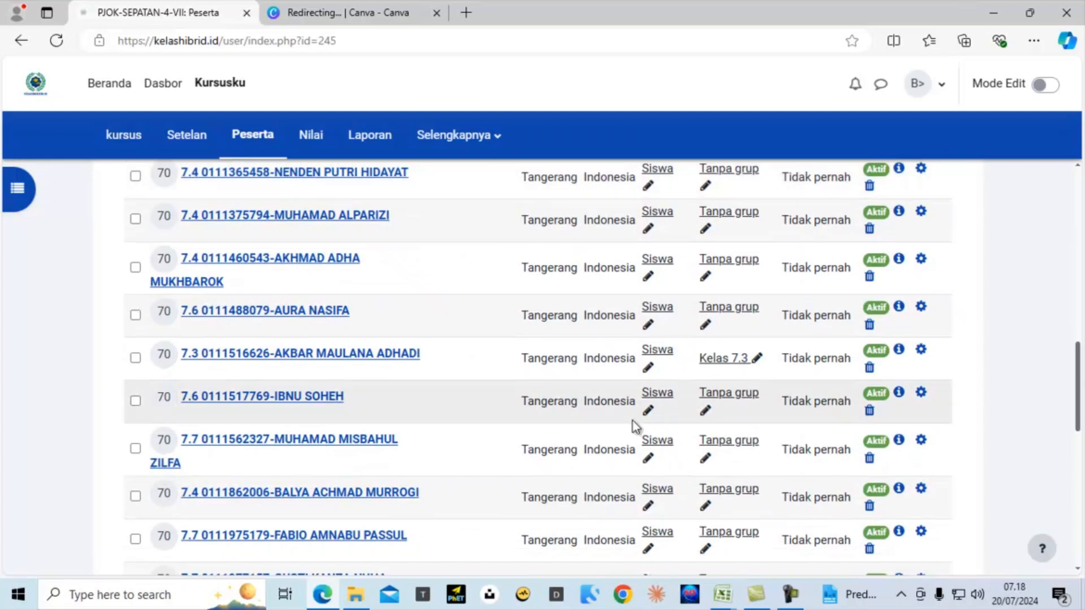
scroll(633, 422, "down", 3)
scroll(633, 421, "down", 3)
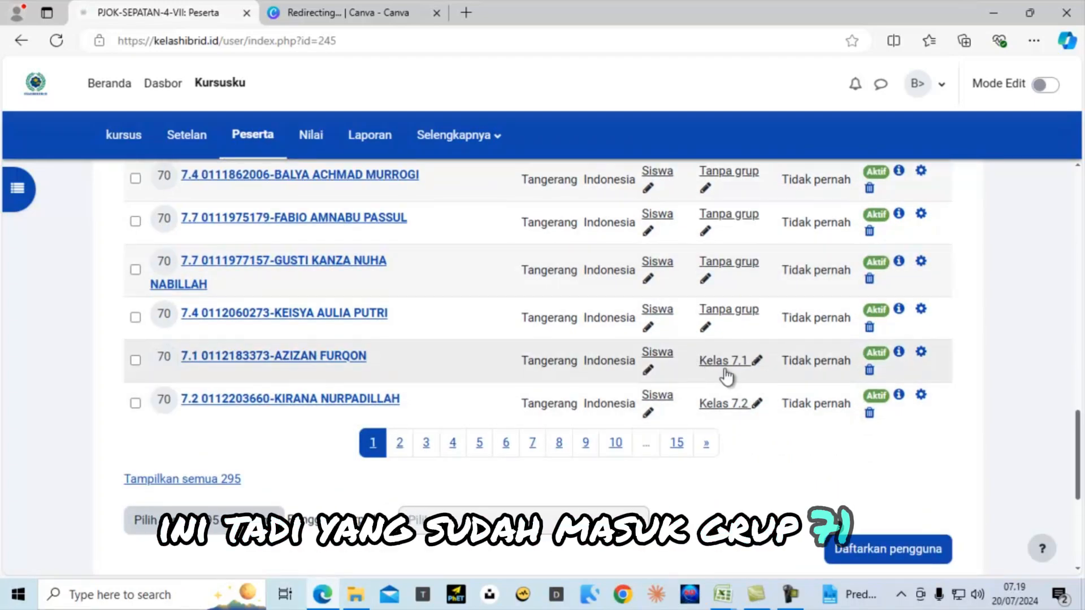
scroll(712, 316, "up", 1)
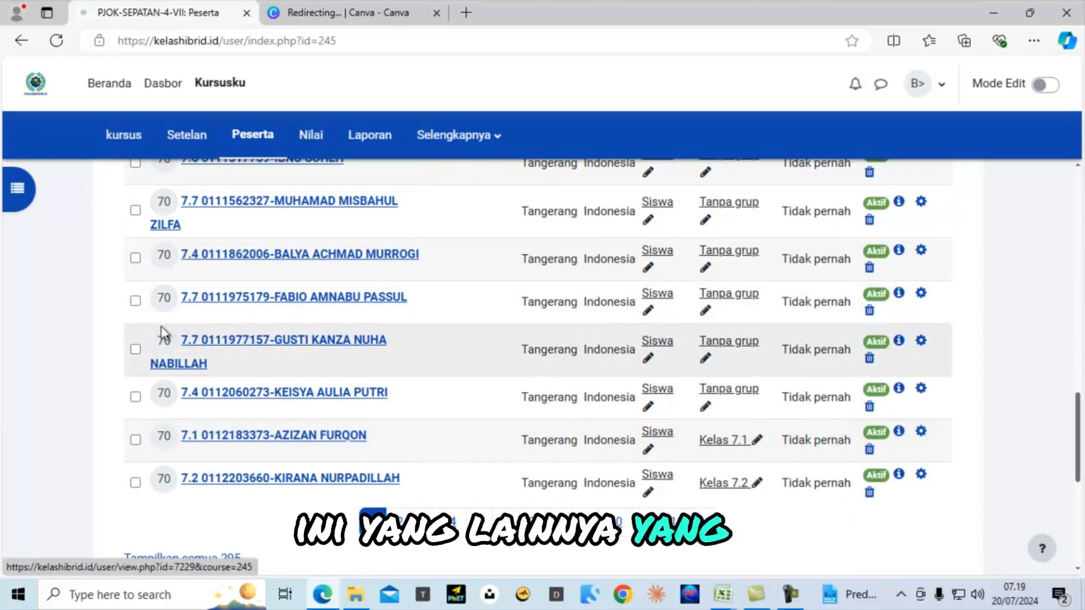
scroll(744, 351, "up", 1)
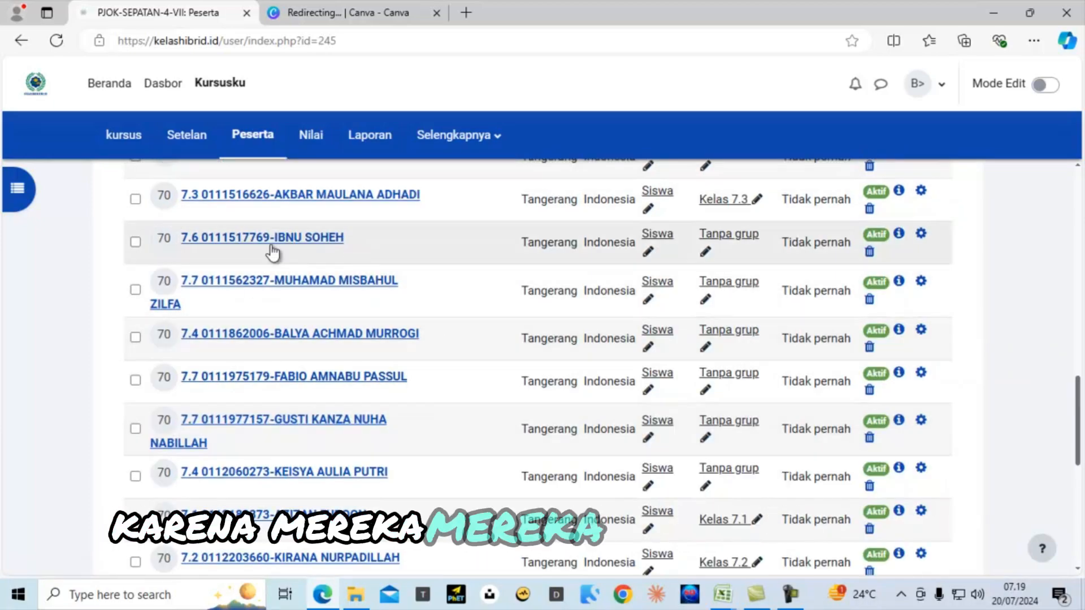
scroll(320, 348, "up", 15)
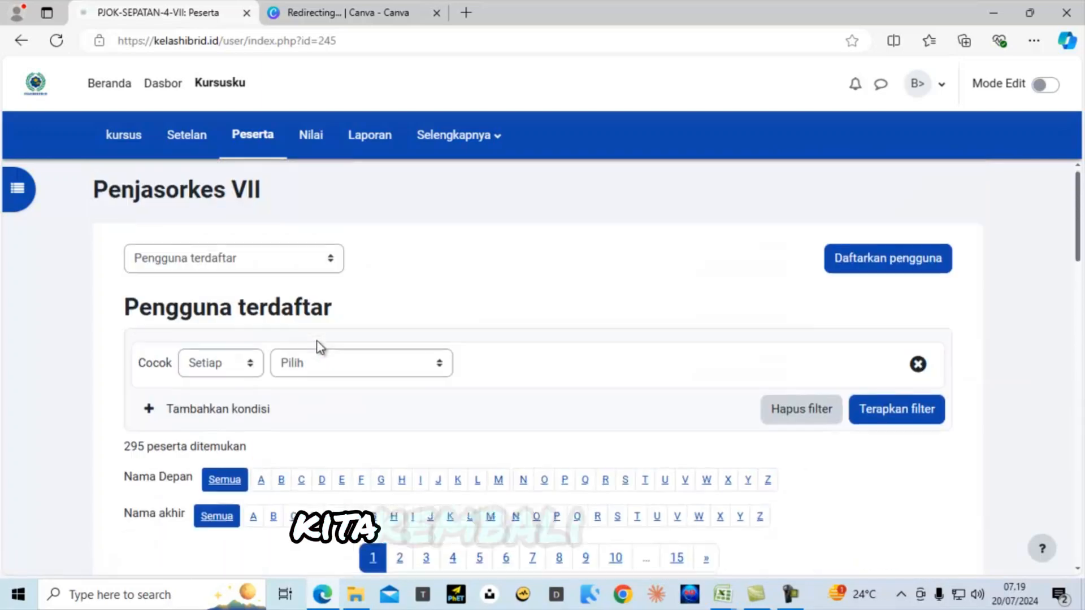
- Switch from the participants list to the group overview and open the add/remove users page for Kelas 7.4
left_click(209, 264)
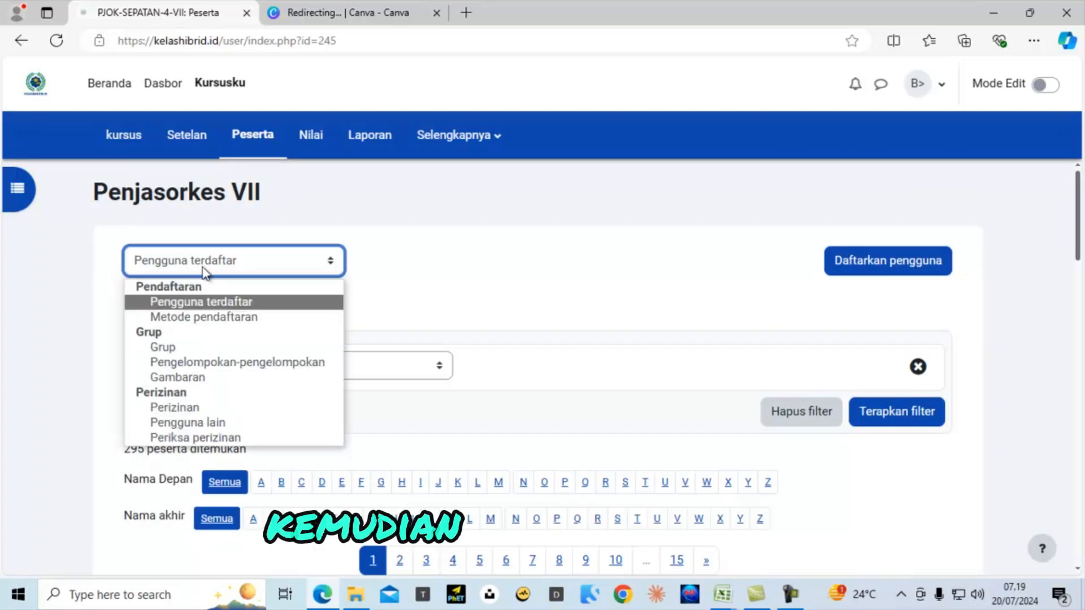
left_click(168, 347)
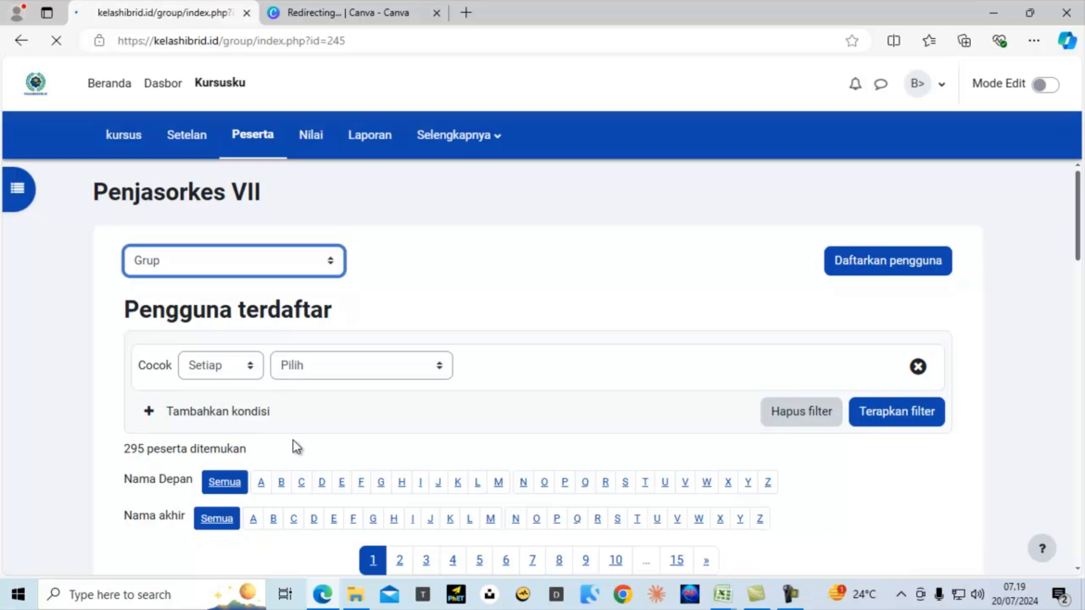
scroll(297, 446, "down", 3)
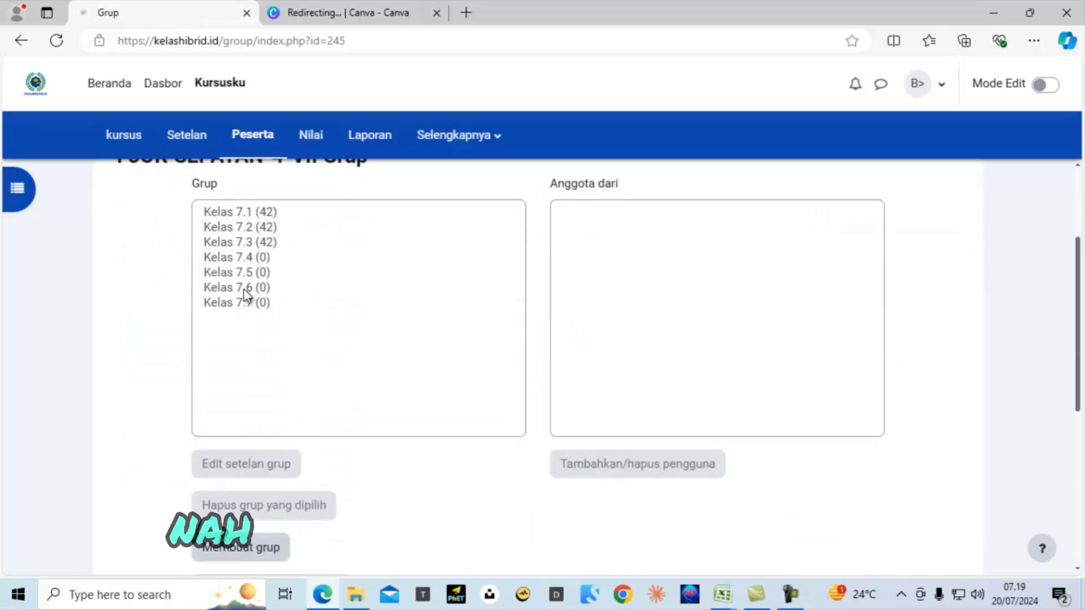
left_click(247, 258)
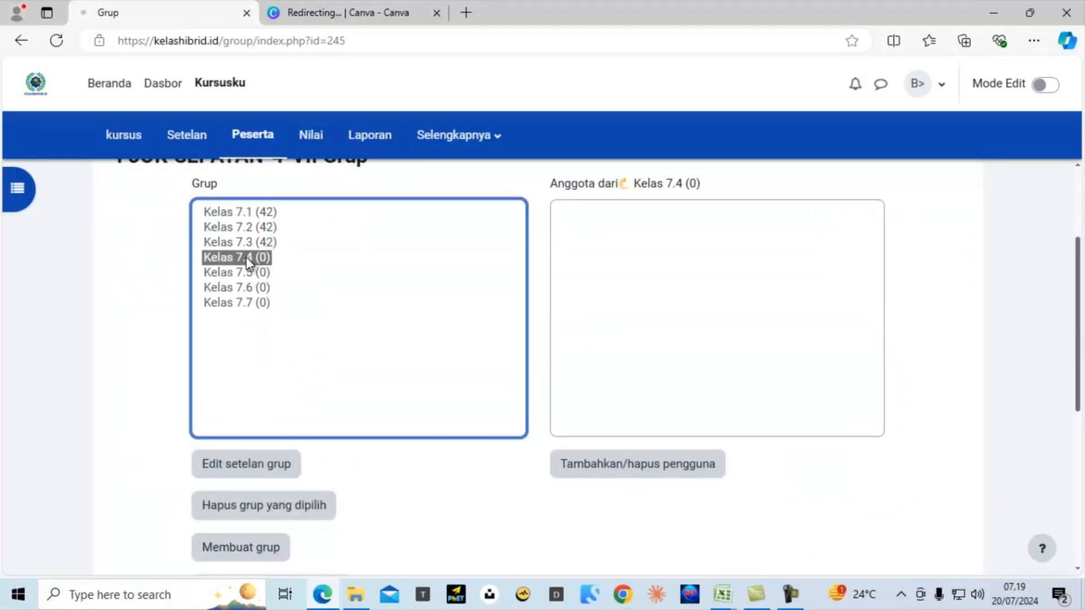
left_click(640, 467)
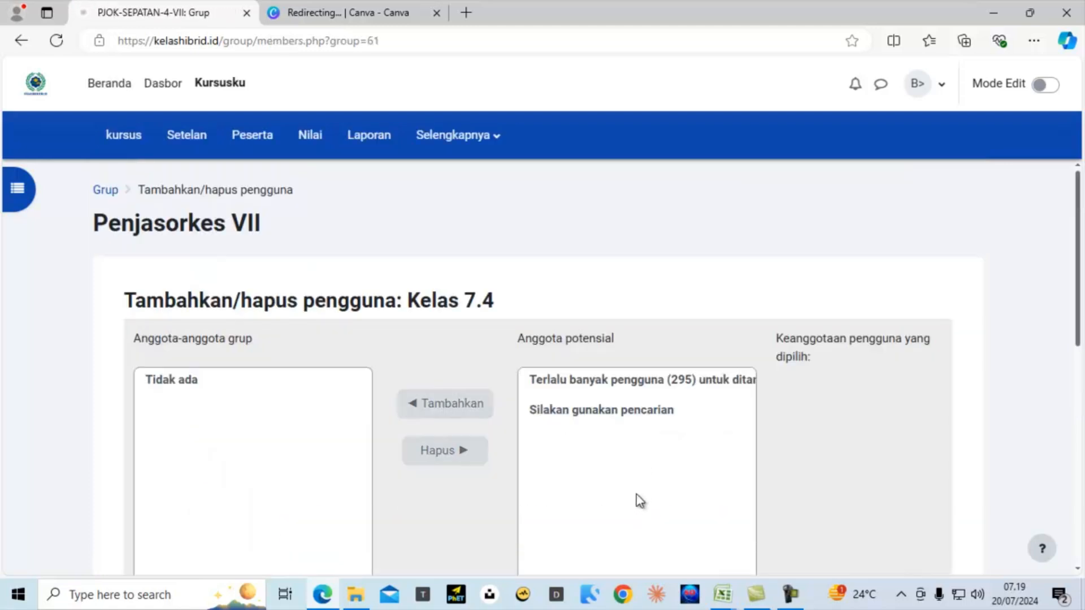
- Search the potential members of the group Kelas 7.4 for "7.4"
scroll(634, 498, "down", 4)
left_click(618, 456)
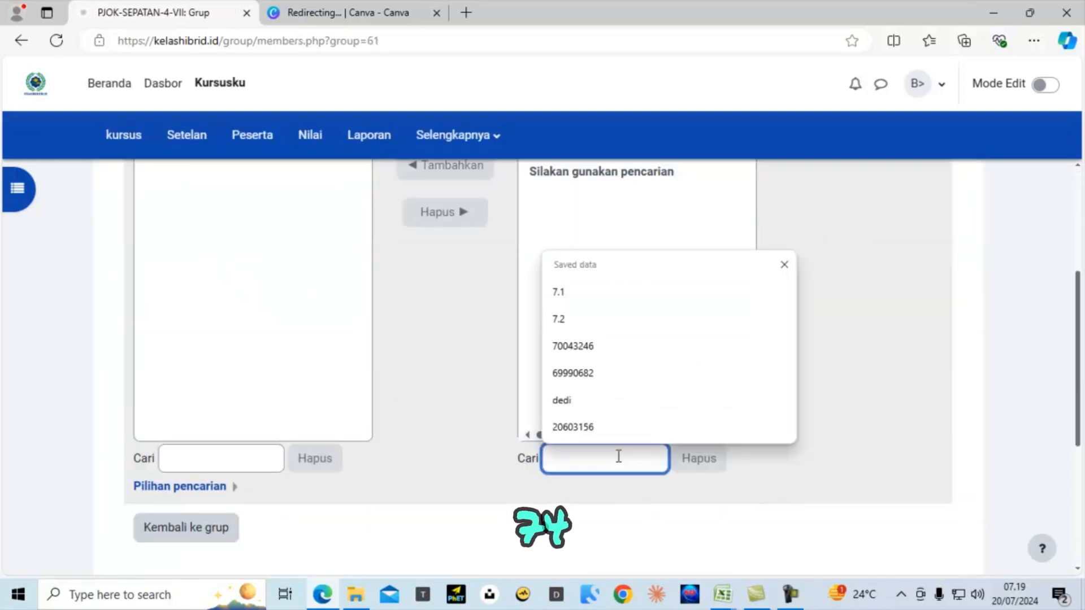
type("7.4")
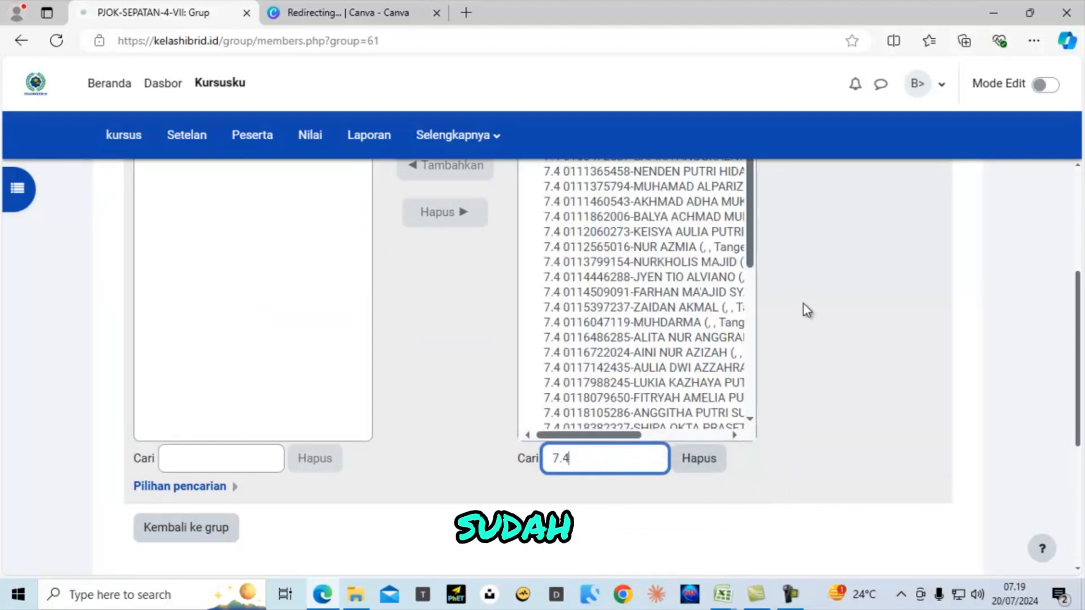
- Select all the students matching 7.4 among the potential members and add them to the group Kelas 7.4
scroll(804, 310, "up", 3)
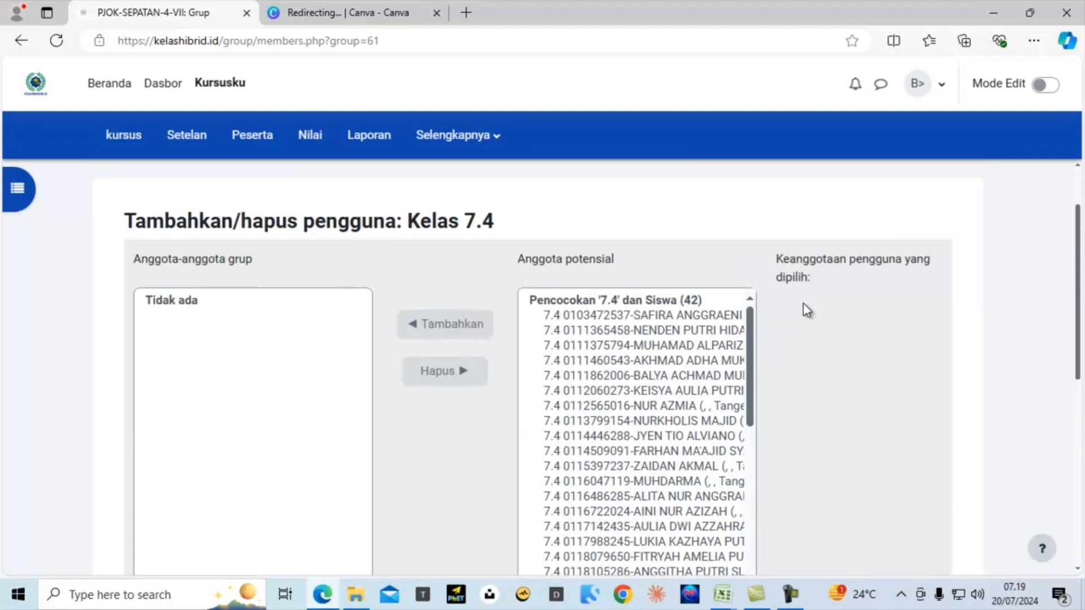
left_click(562, 319)
key("shift+Down")
key("shift+Down")
key("shift+Down")
key("shift+Down")
key("shift+Down")
key("shift+Down")
key("shift+Down")
key("shift+Down")
key("shift+Down")
key("shift+Down")
key("shift+Down")
key("shift+Down")
key("shift+Down")
key("shift+Down")
key("shift+Down")
key("shift+Down")
key("shift+Down")
key("shift+Down")
key("shift+Down")
key("shift+Down")
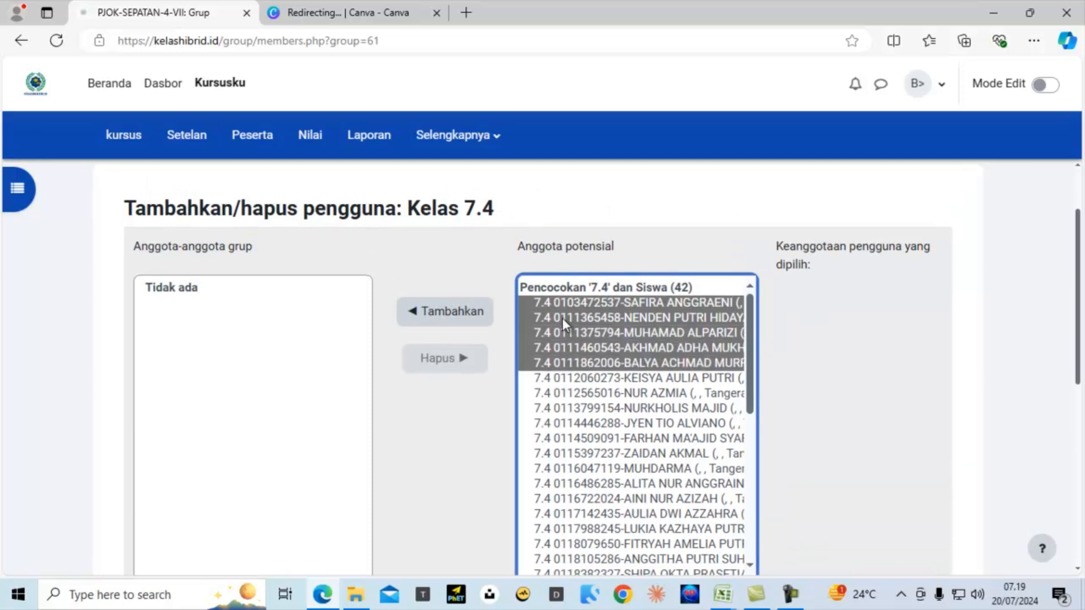
key("shift+Down")
key("shift+Down")
key("shift+Down")
key("shift+Down")
key("shift+Down")
key("shift+Down")
key("shift+Down")
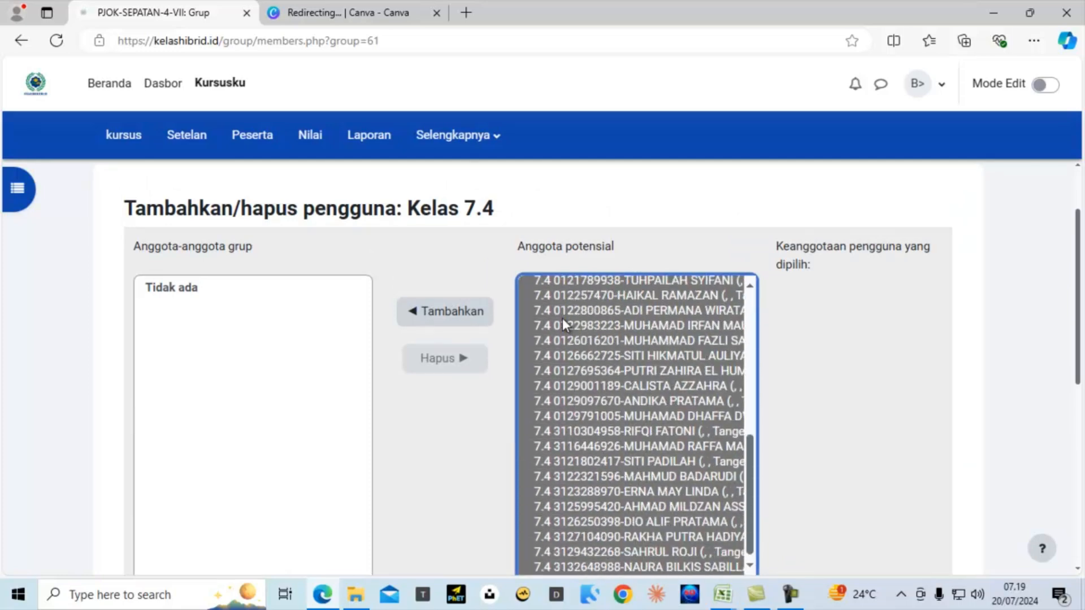
left_click(449, 316)
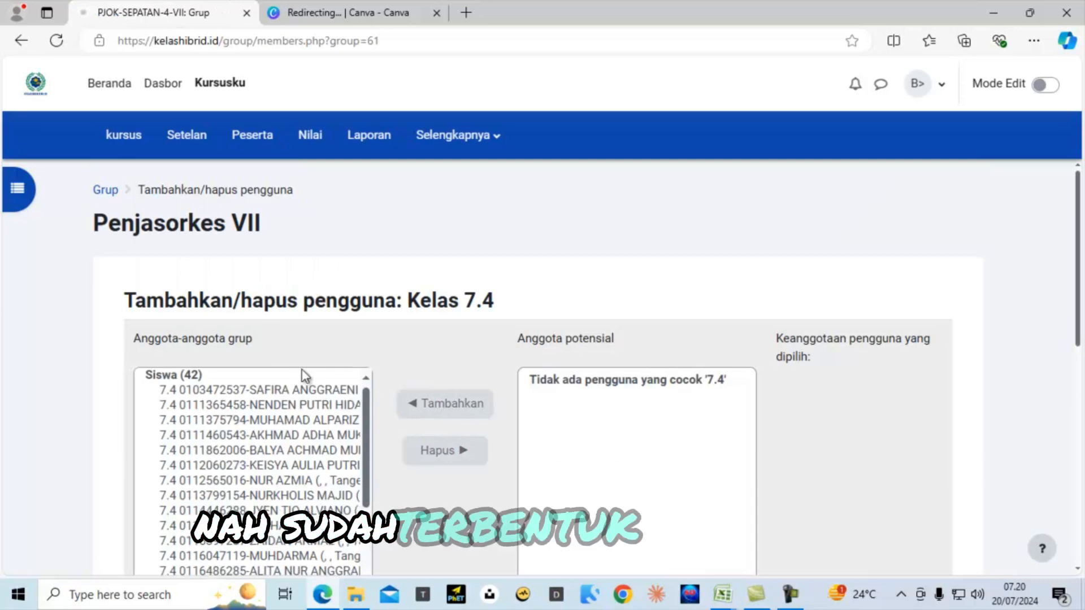
- Review the member list of Kelas 7.4 and return to the course's group overview
scroll(305, 376, "down", 5)
scroll(86, 328, "down", 3)
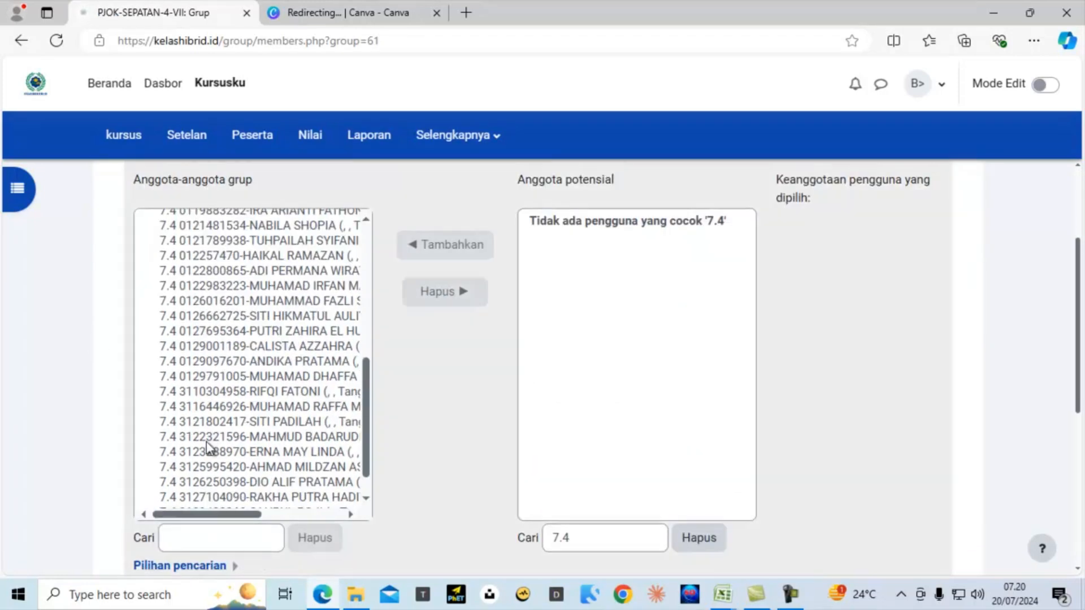
scroll(209, 452, "down", 2)
scroll(89, 388, "down", 5)
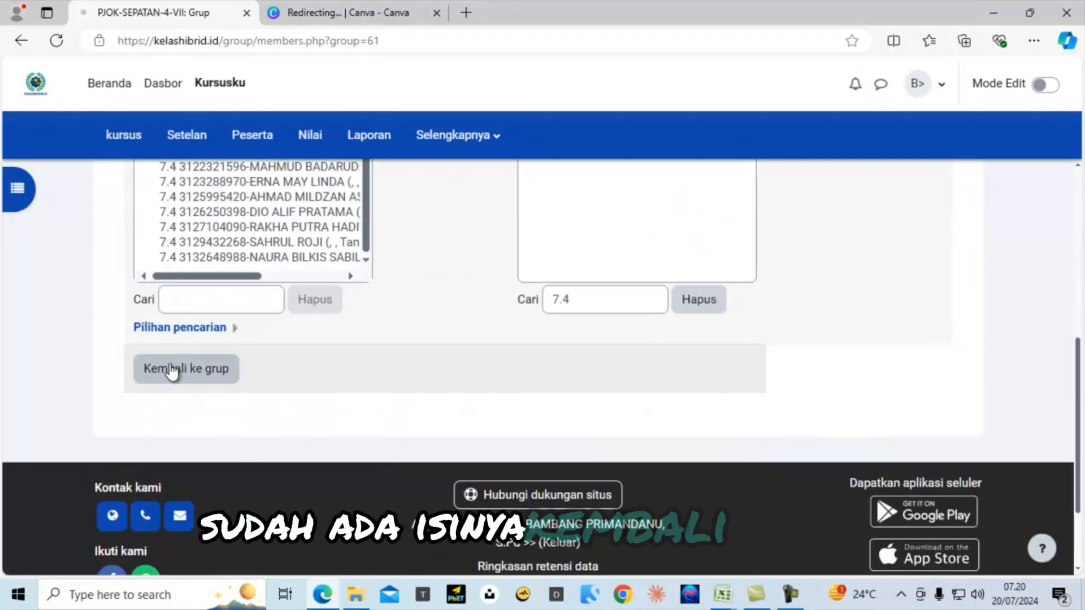
left_click(171, 370)
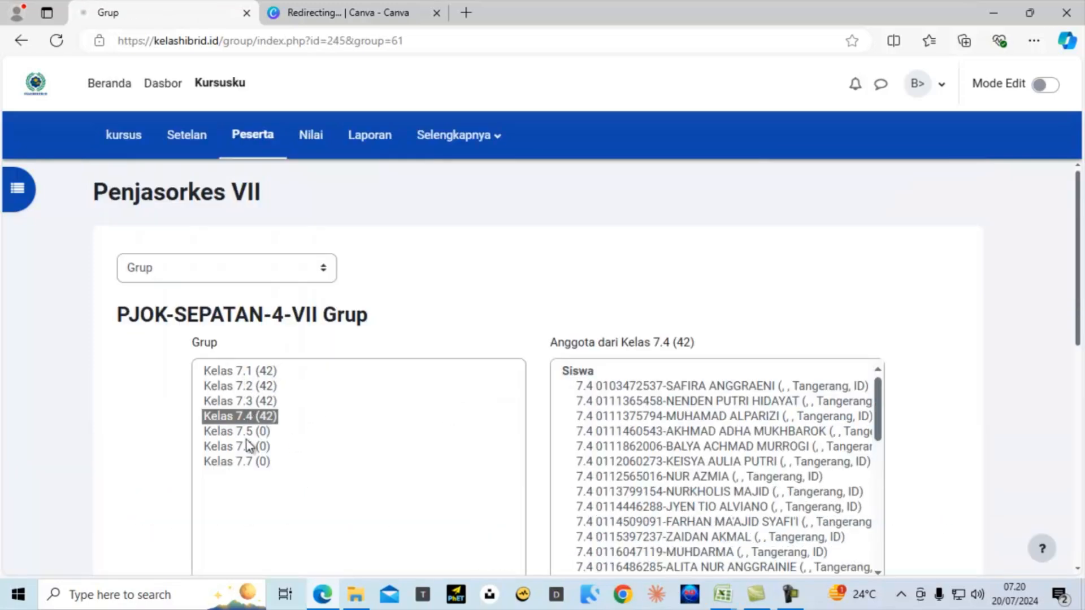
scroll(310, 446, "down", 4)
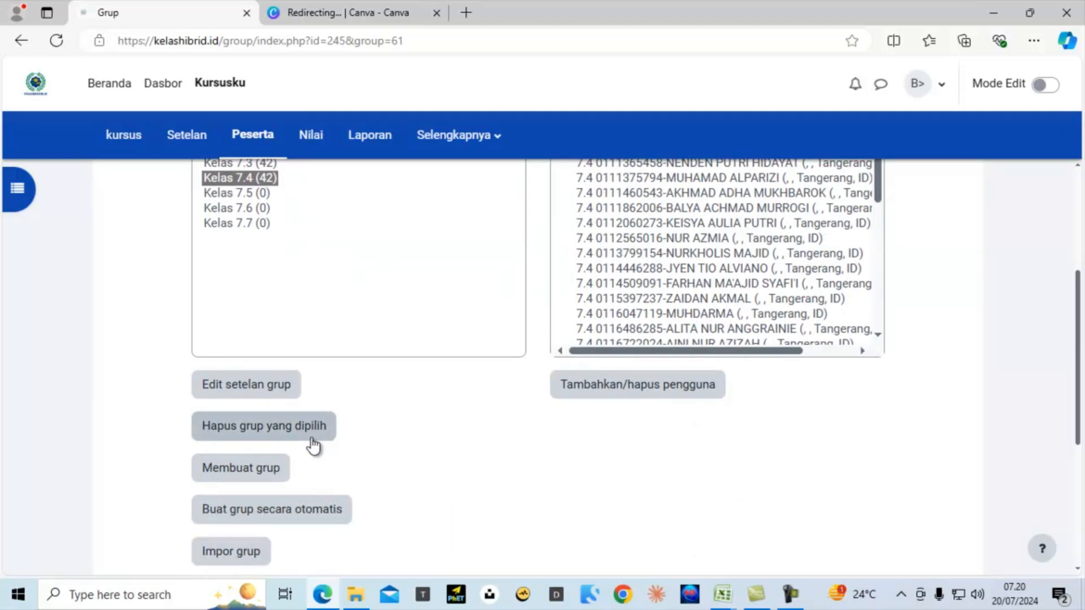
scroll(313, 447, "down", 3)
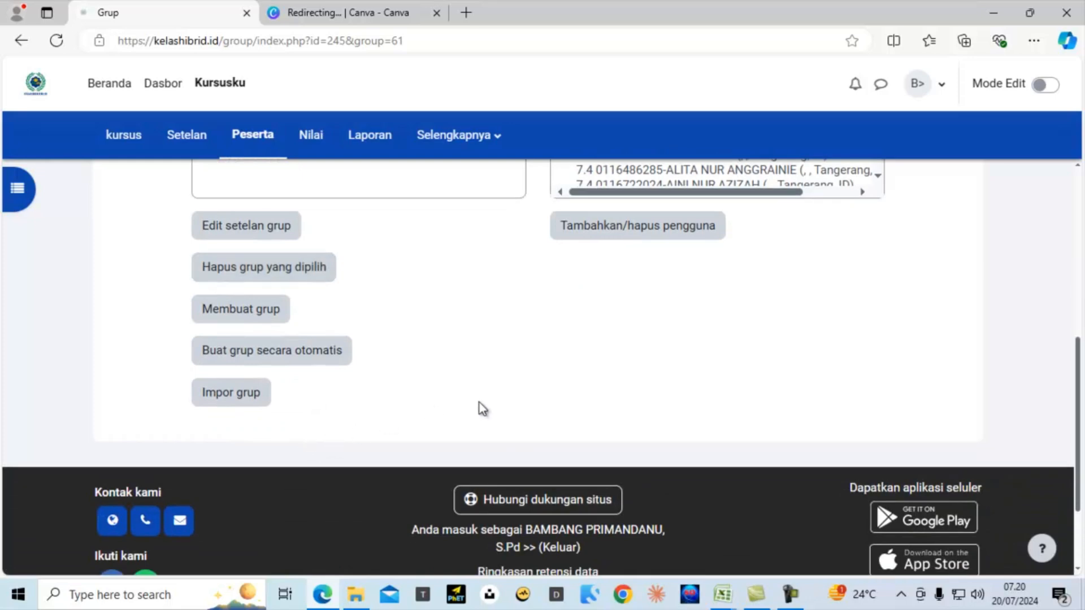
scroll(480, 403, "up", 7)
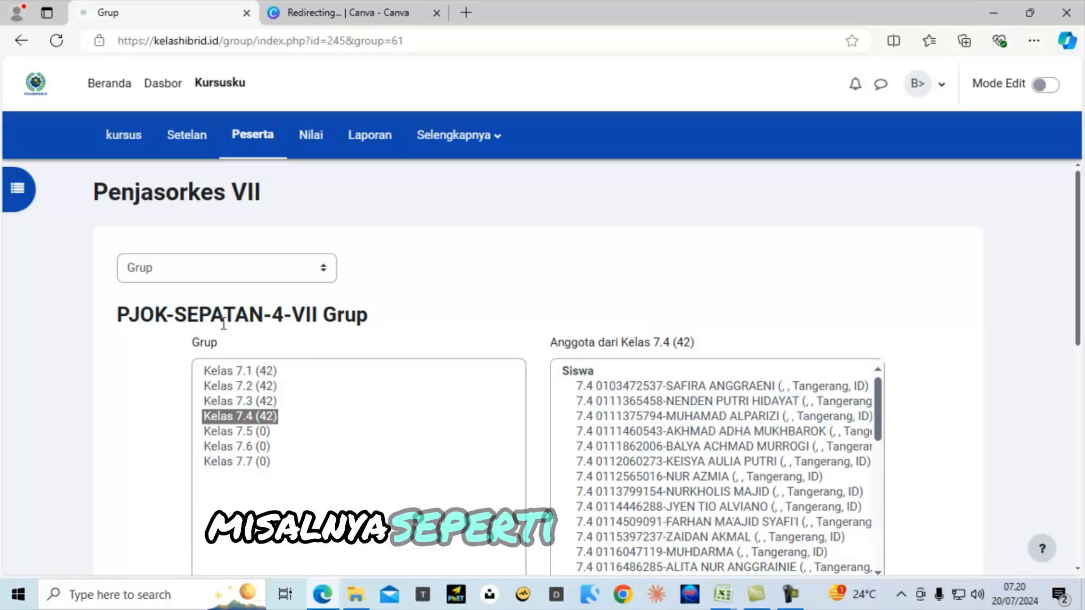
- Open the course's groupings page and create a grouping named "Kelas PJOK Pa" followed by the first teacher's name
left_click(222, 267)
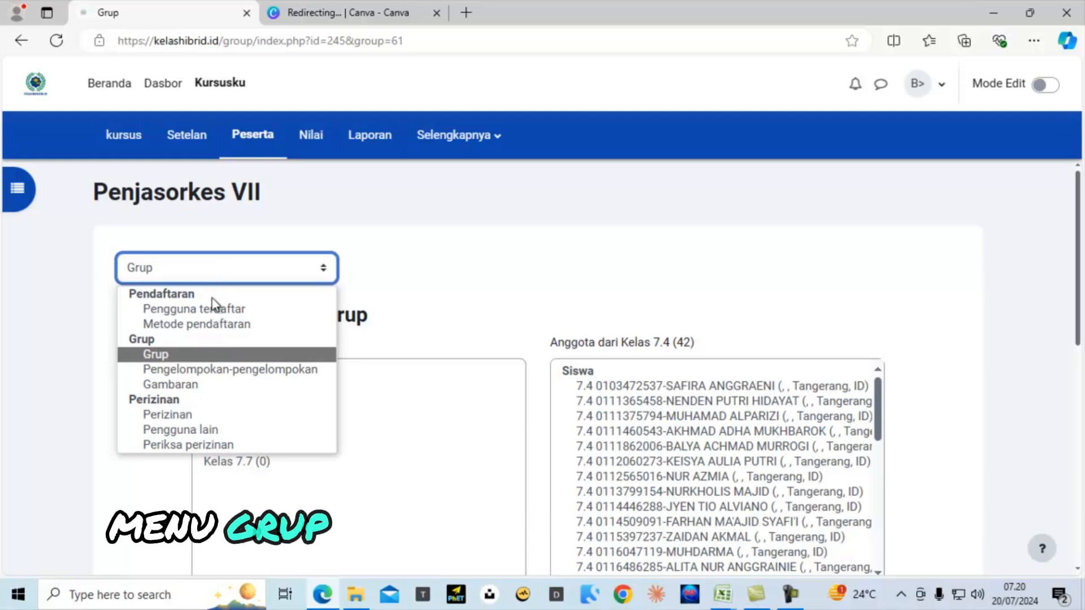
left_click(233, 370)
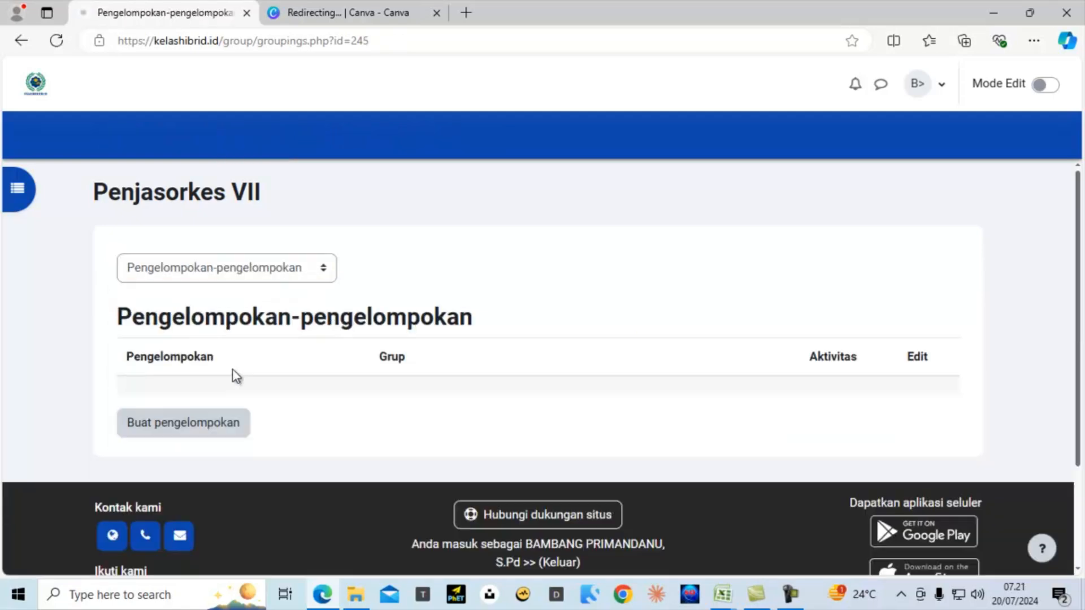
left_click(189, 424)
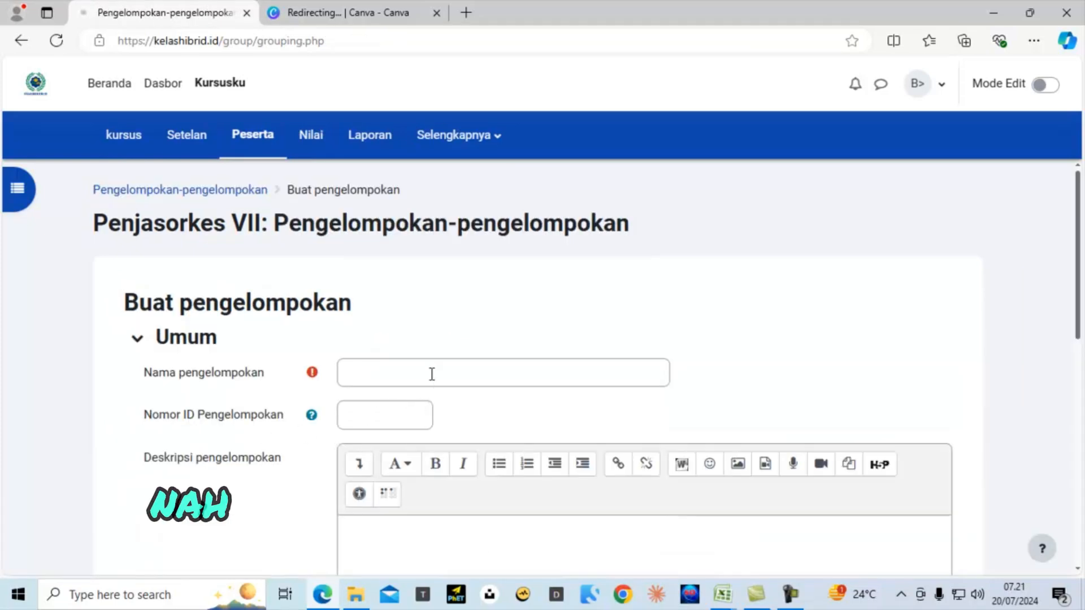
left_click(432, 373)
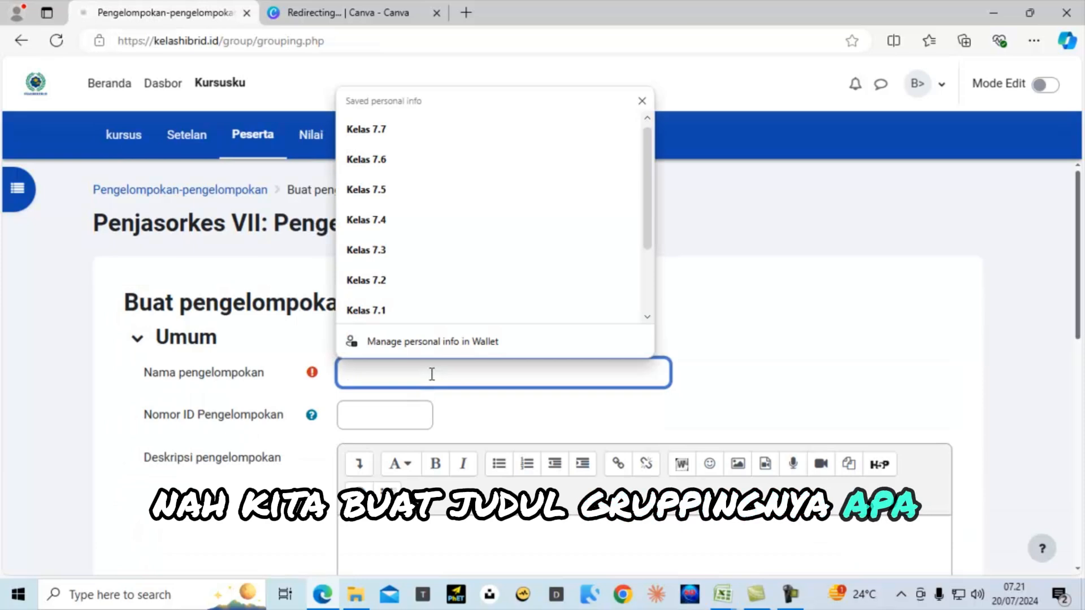
type("Le;a")
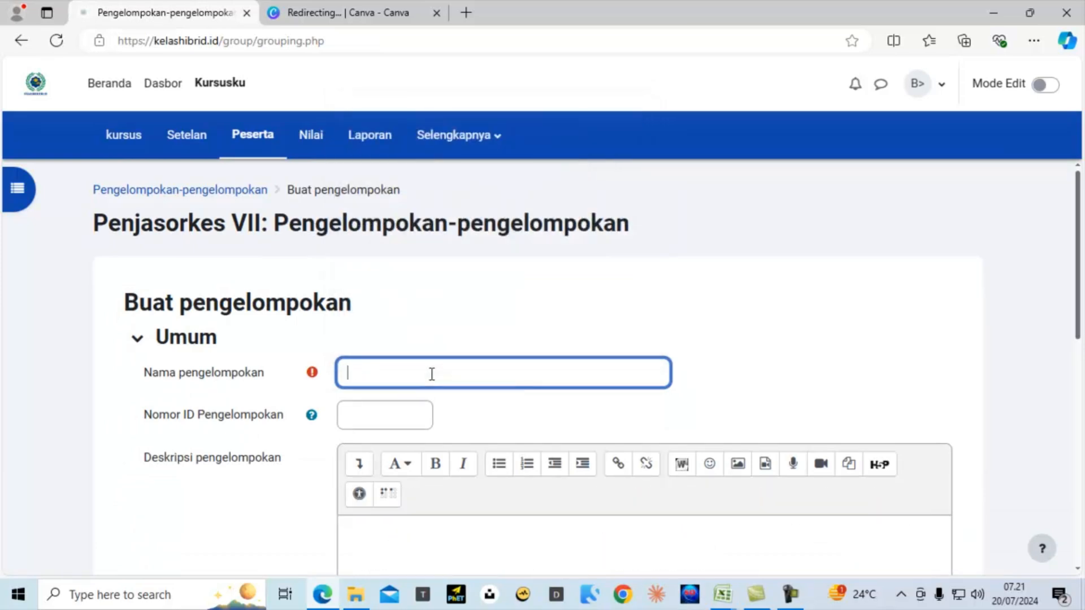
type("Kela")
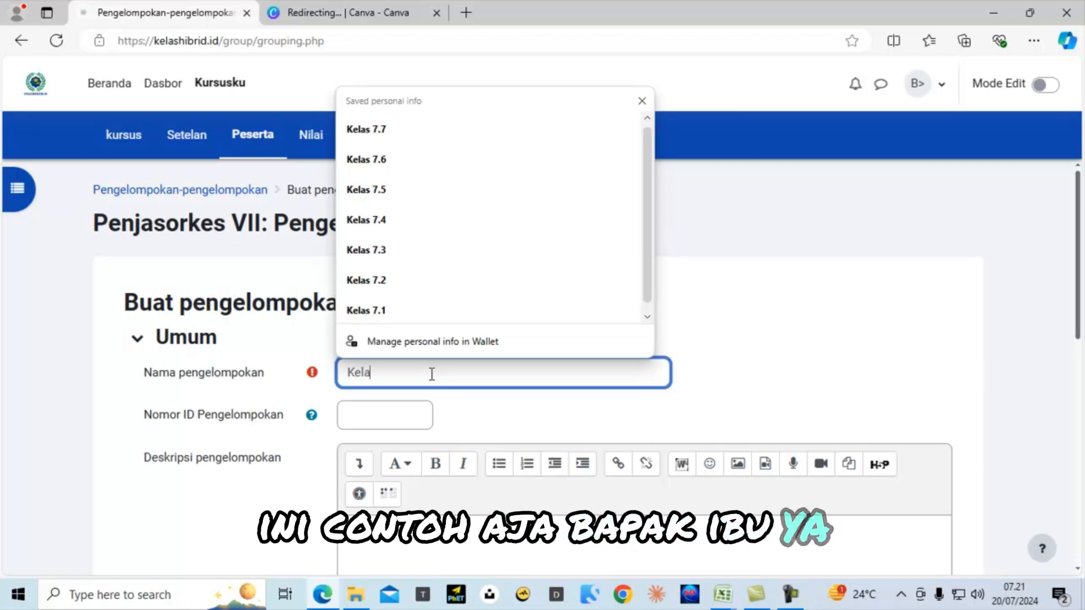
type("s P")
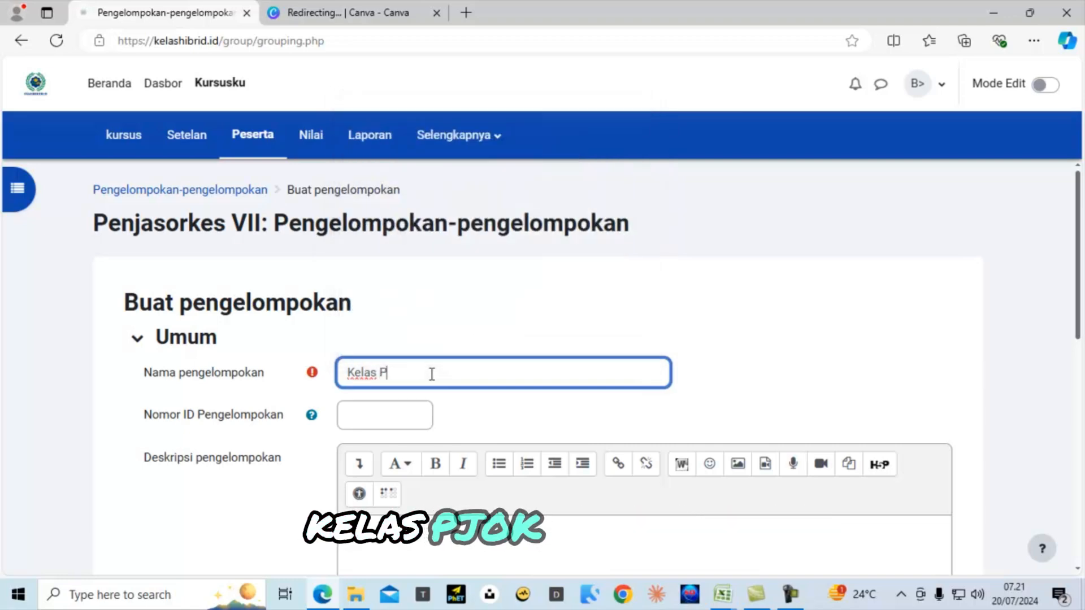
type("JOK")
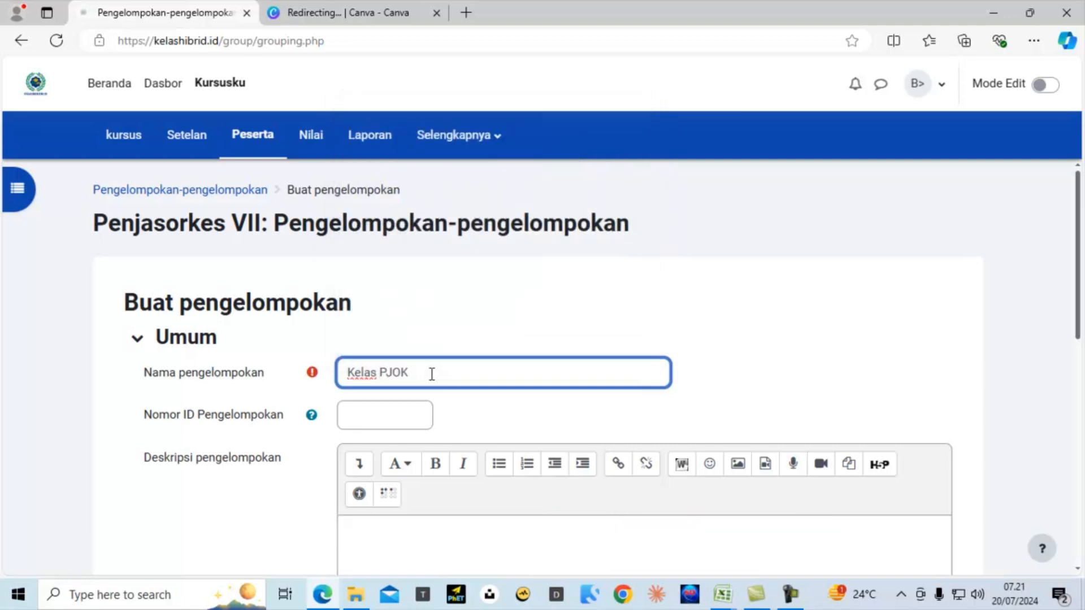
type(" Pa Dedi")
scroll(440, 382, "down", 9)
left_click(417, 325)
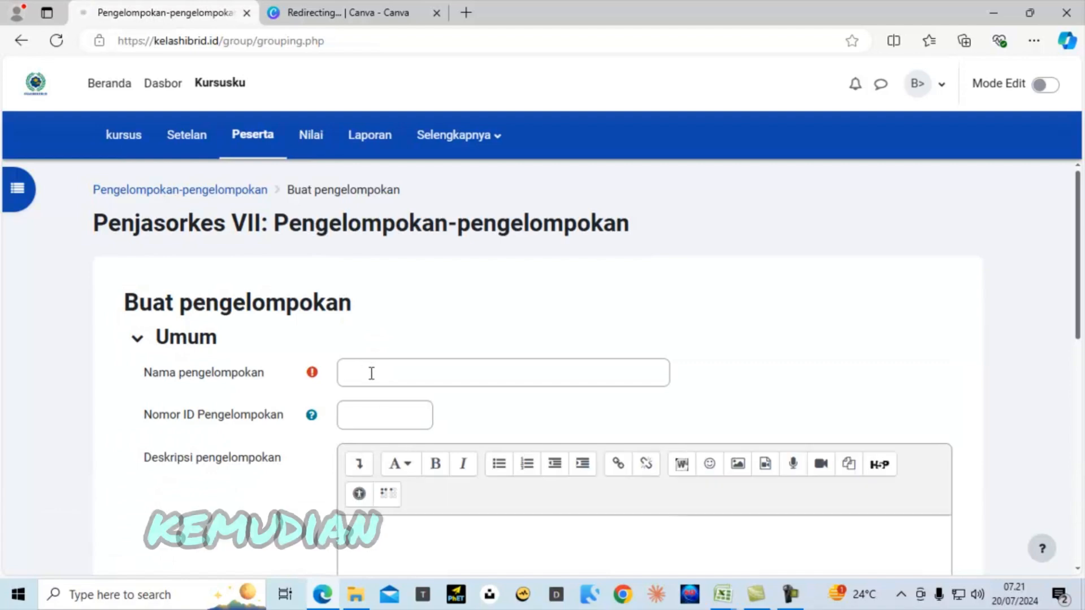
- Create a second grouping named "Kelas PJOK Pa" followed by the second teacher's name
left_click(371, 373)
type("K")
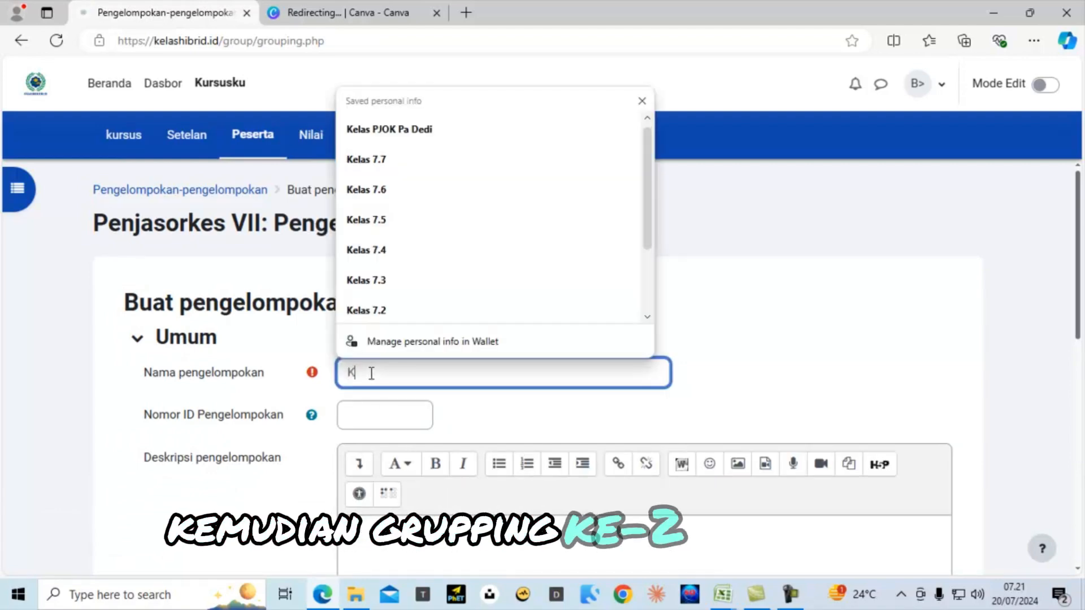
type("elas P")
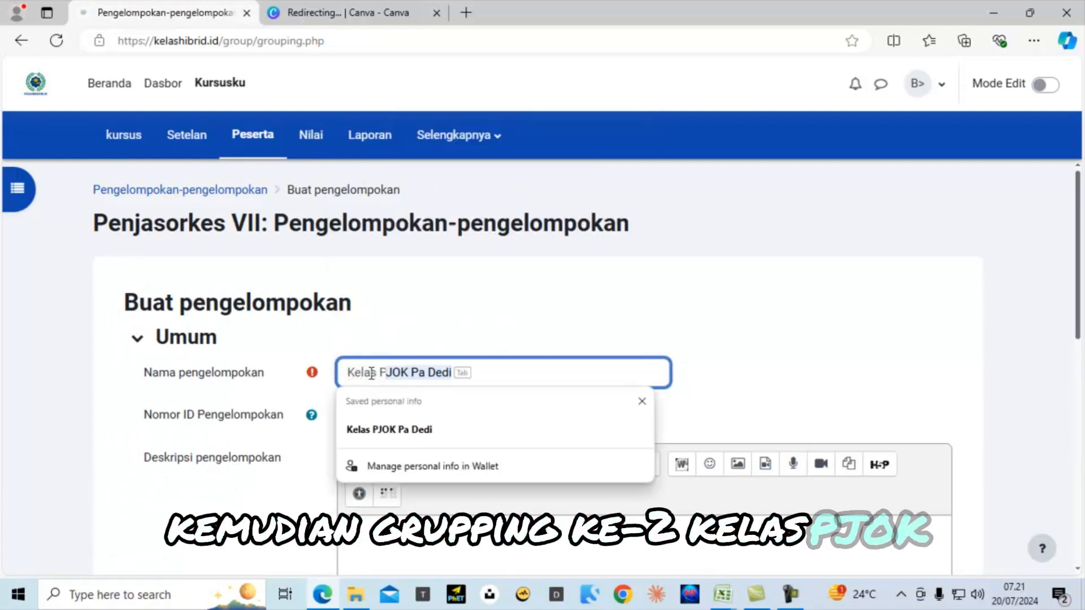
type("JOK")
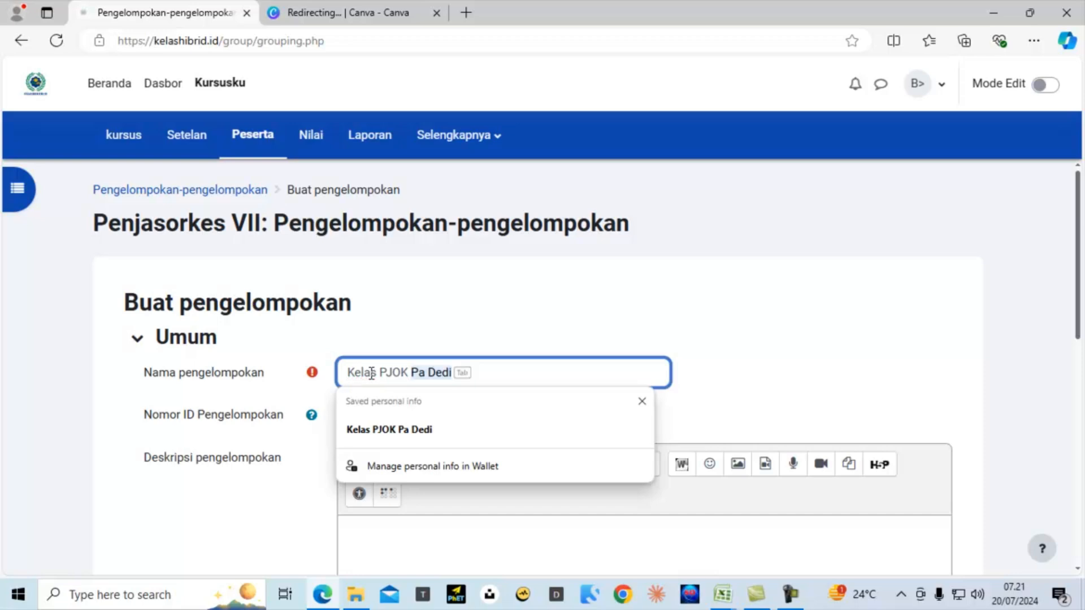
type(" Pa Catur")
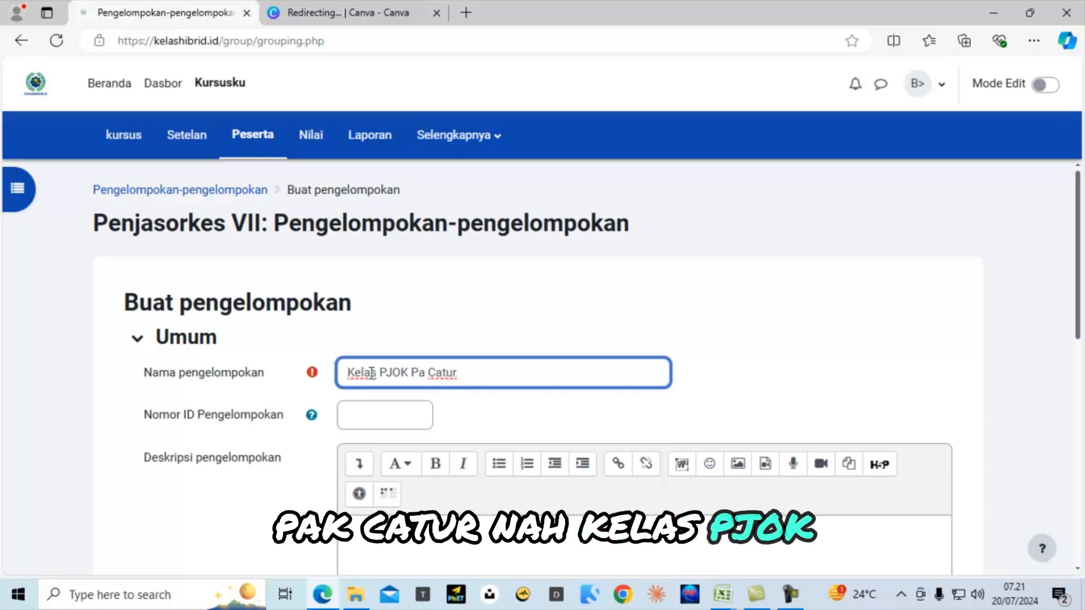
scroll(372, 373, "down", 5)
left_click(382, 484)
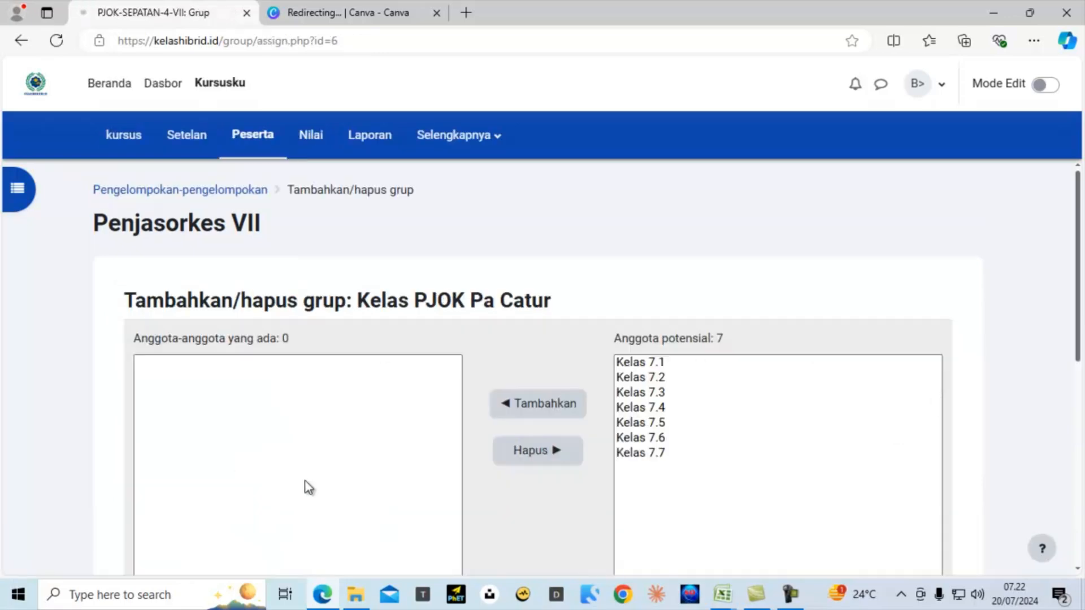
- Add the groups Kelas 7.1 and Kelas 7.2 to the second teacher's grouping and return to the groupings overview
scroll(307, 480, "down", 2)
scroll(306, 480, "up", 1)
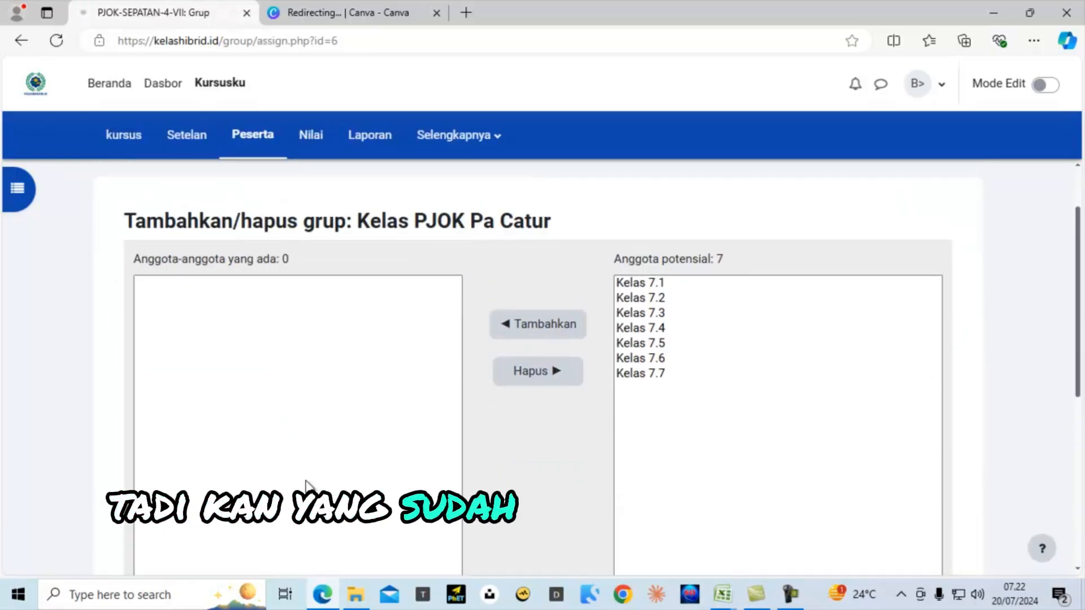
left_click(645, 282)
key("shift+Down")
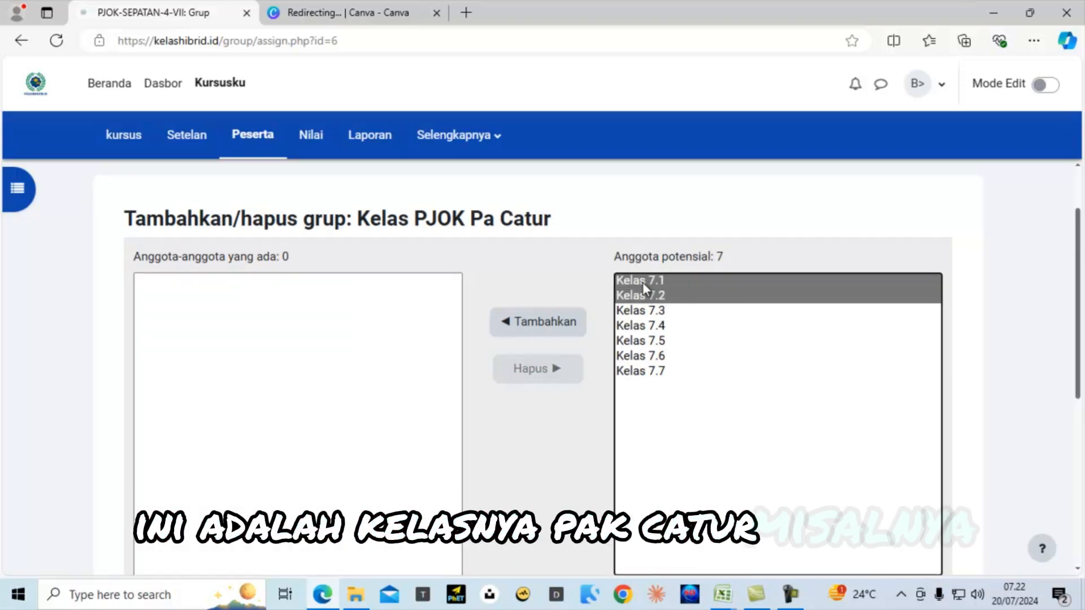
left_click(557, 323)
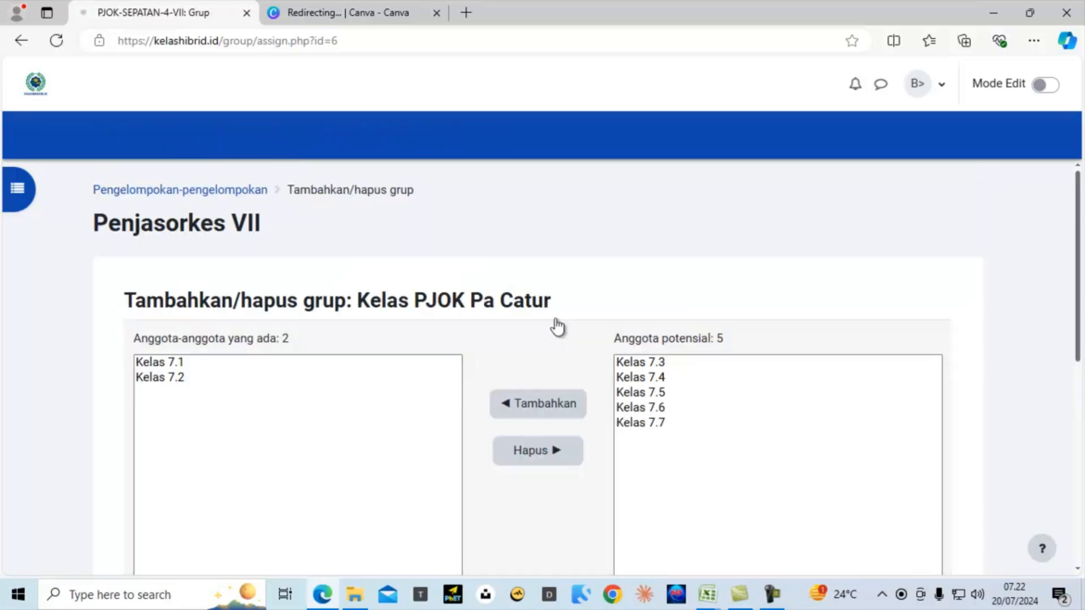
scroll(339, 382, "down", 5)
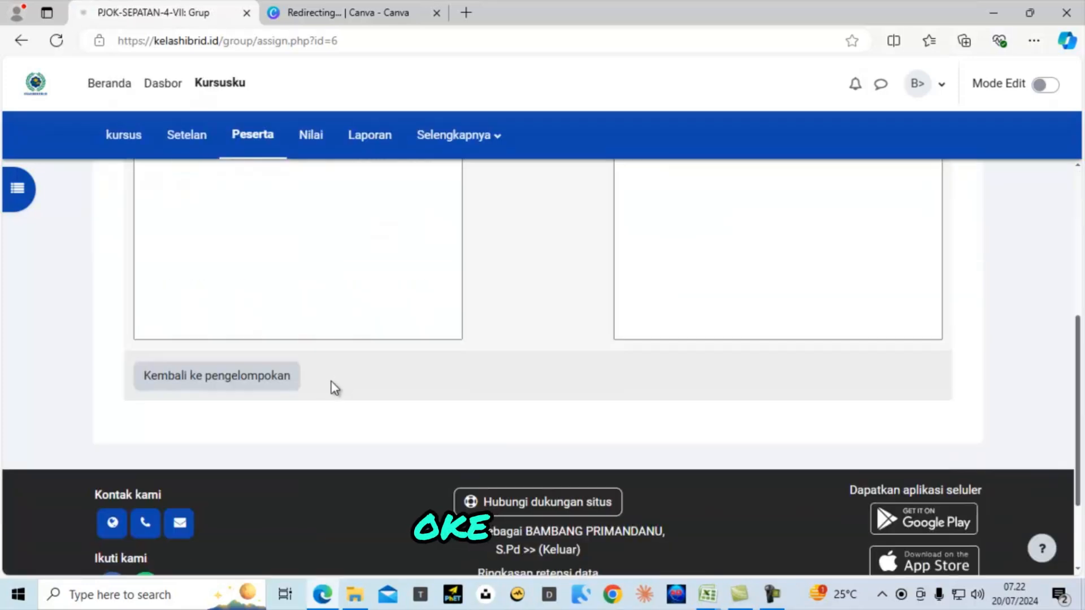
left_click(205, 385)
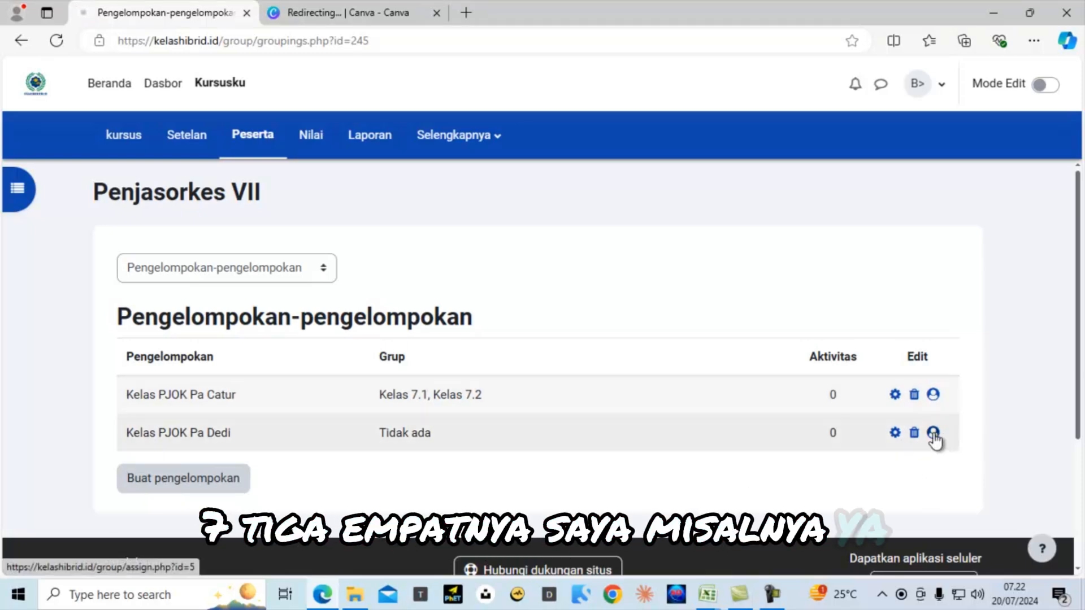
- Add the groups Kelas 7.3 and Kelas 7.4 to the first teacher's grouping and return to the groupings overview
left_click(934, 434)
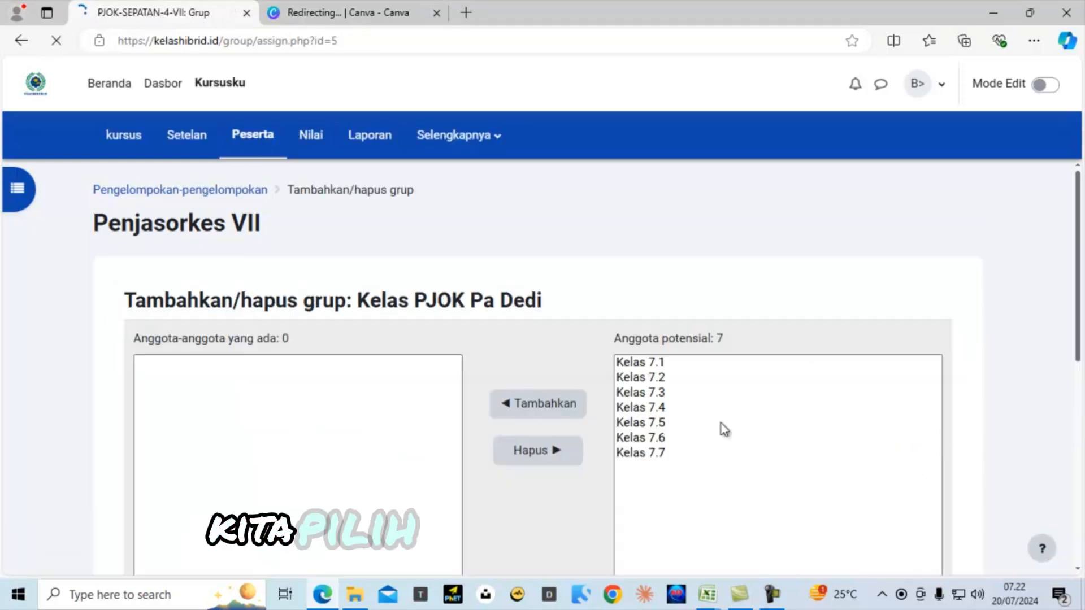
left_click(642, 392)
scroll(642, 392, "down", 2)
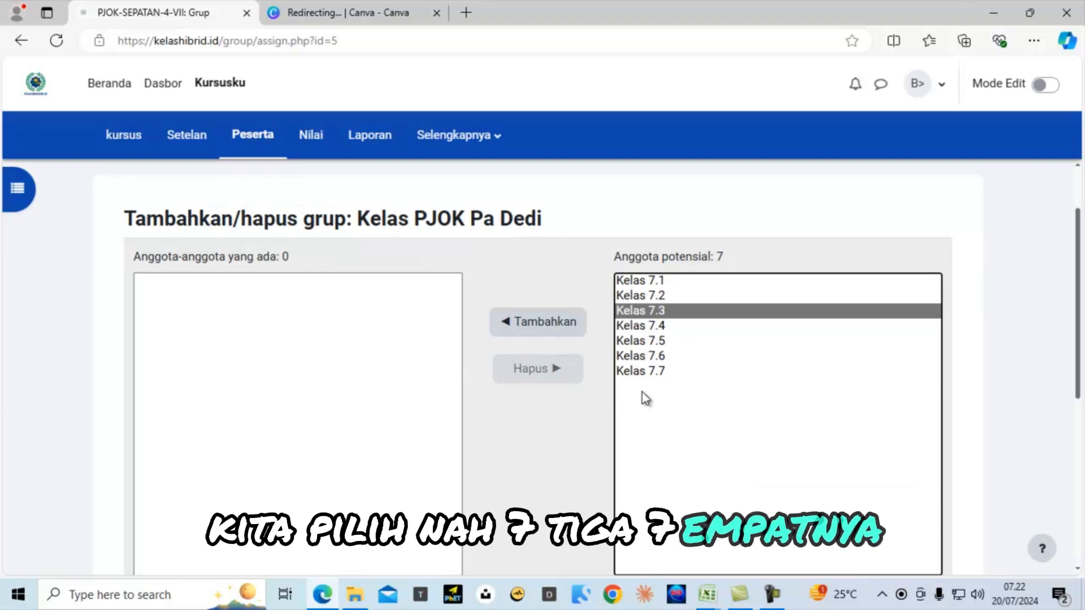
key("shift+Down")
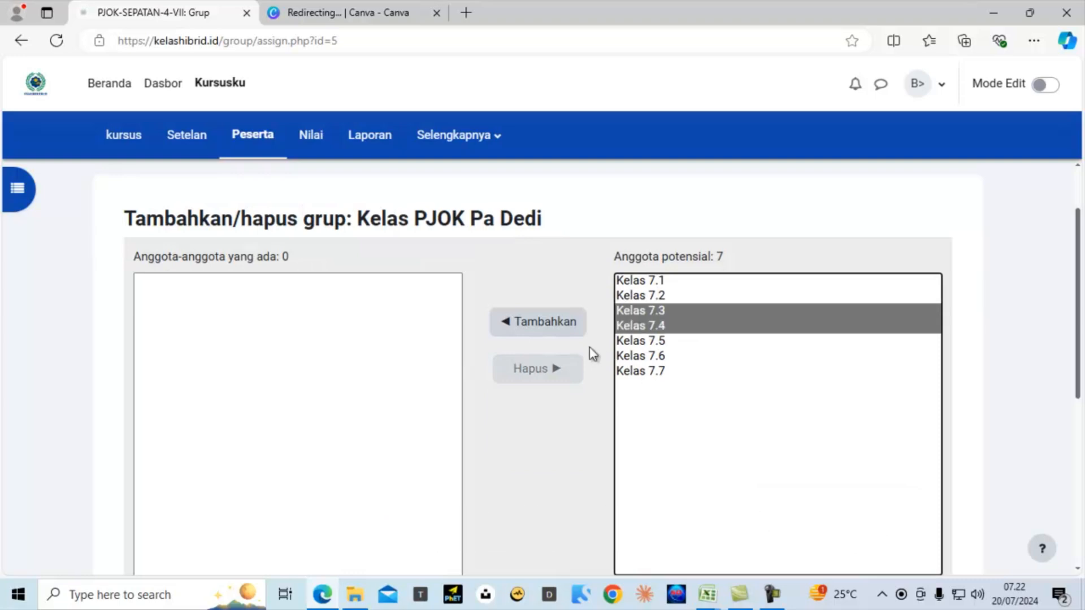
left_click(567, 325)
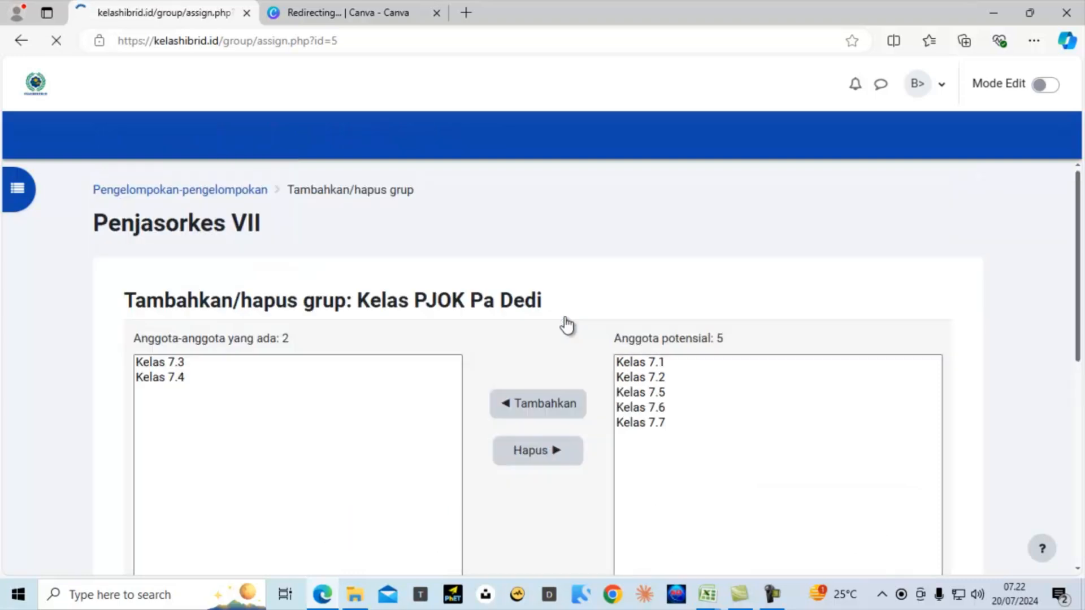
scroll(339, 381, "down", 4)
left_click(195, 455)
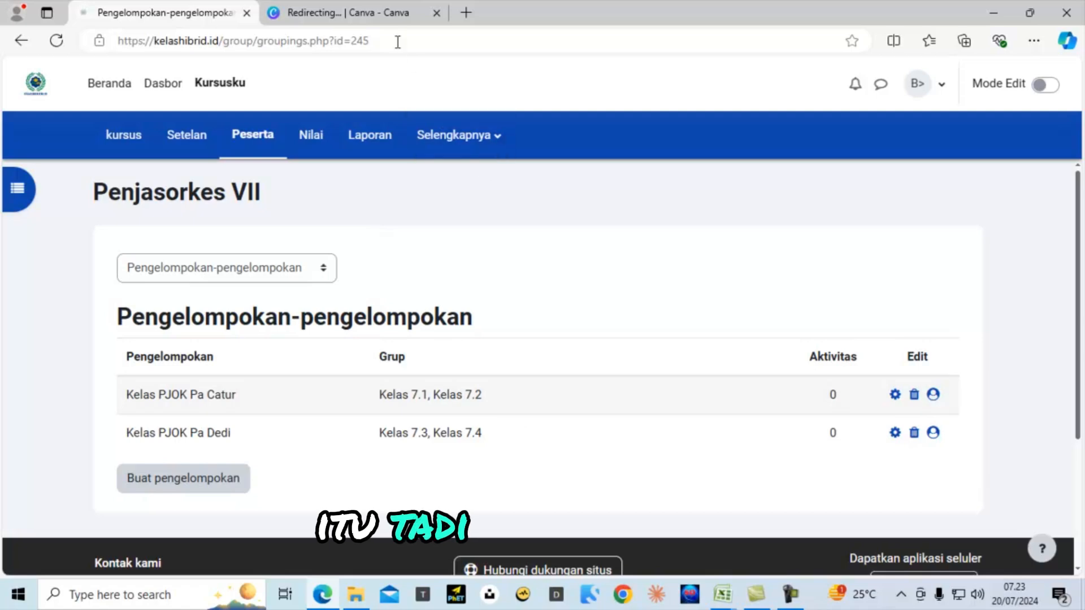
- Switch to the Canva presentation and show its slide on the use of groupings in full screen
left_click(382, 12)
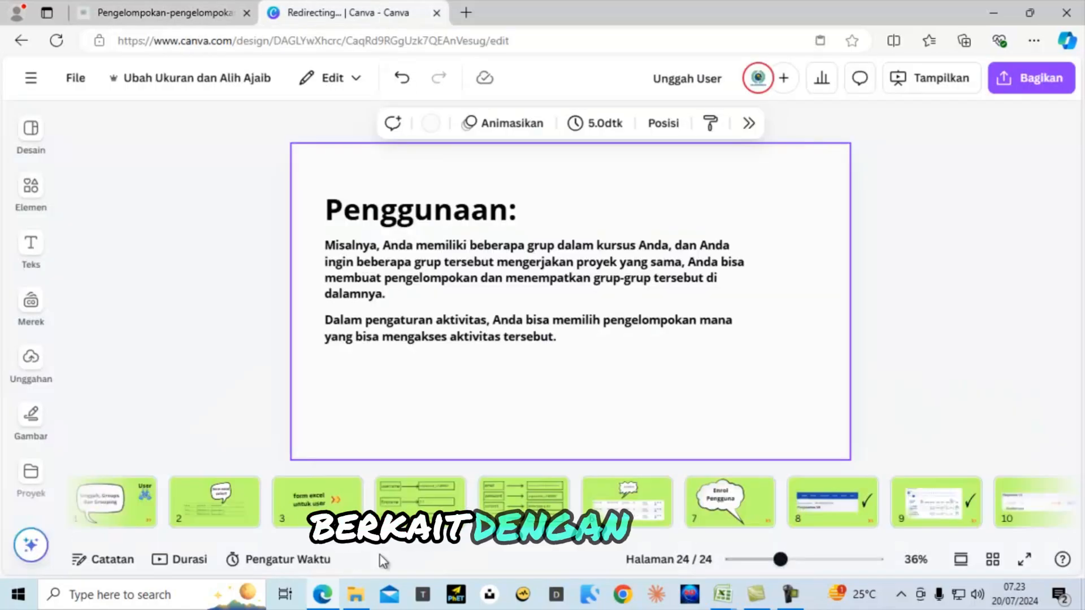
left_click(1025, 560)
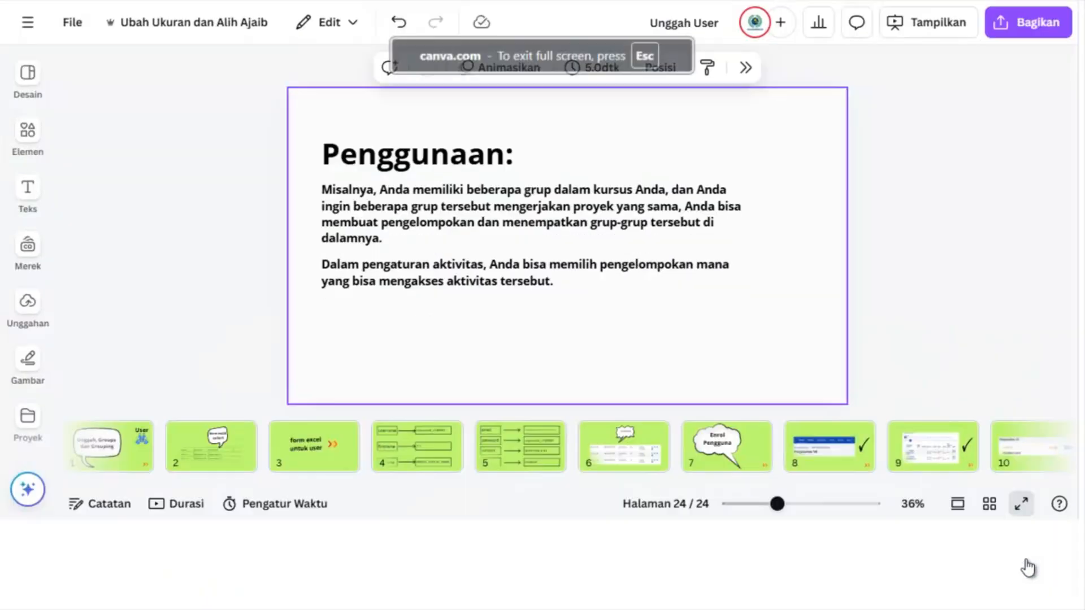